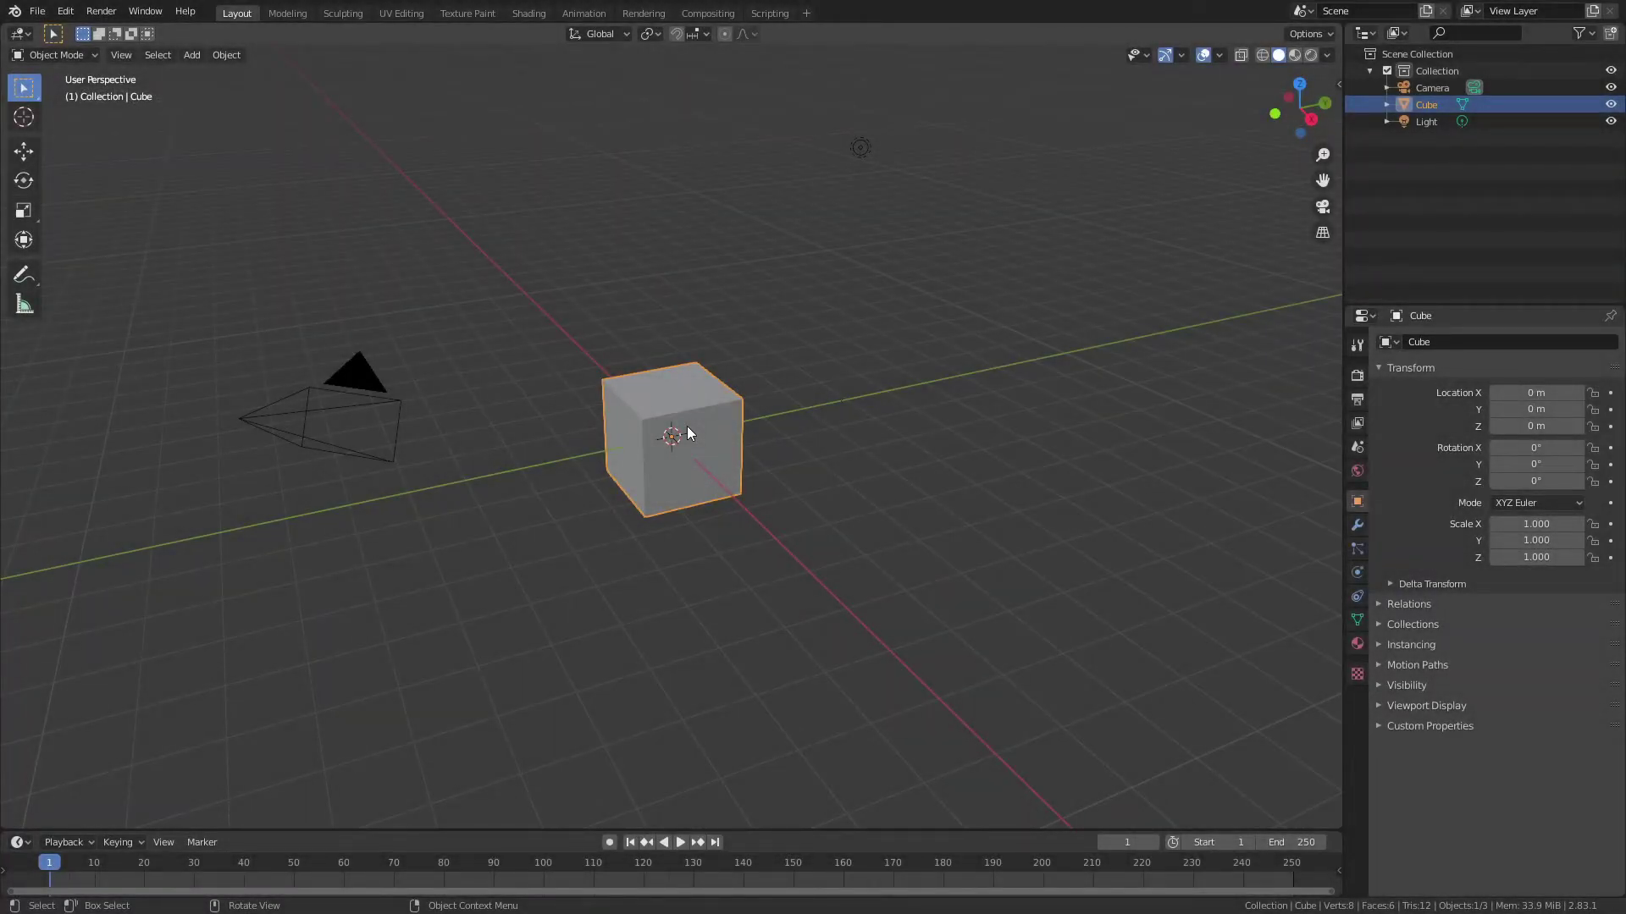
- Delete the default cube and add a Plane mesh at the origin
key(x)
click(687, 428)
key(shift+a)
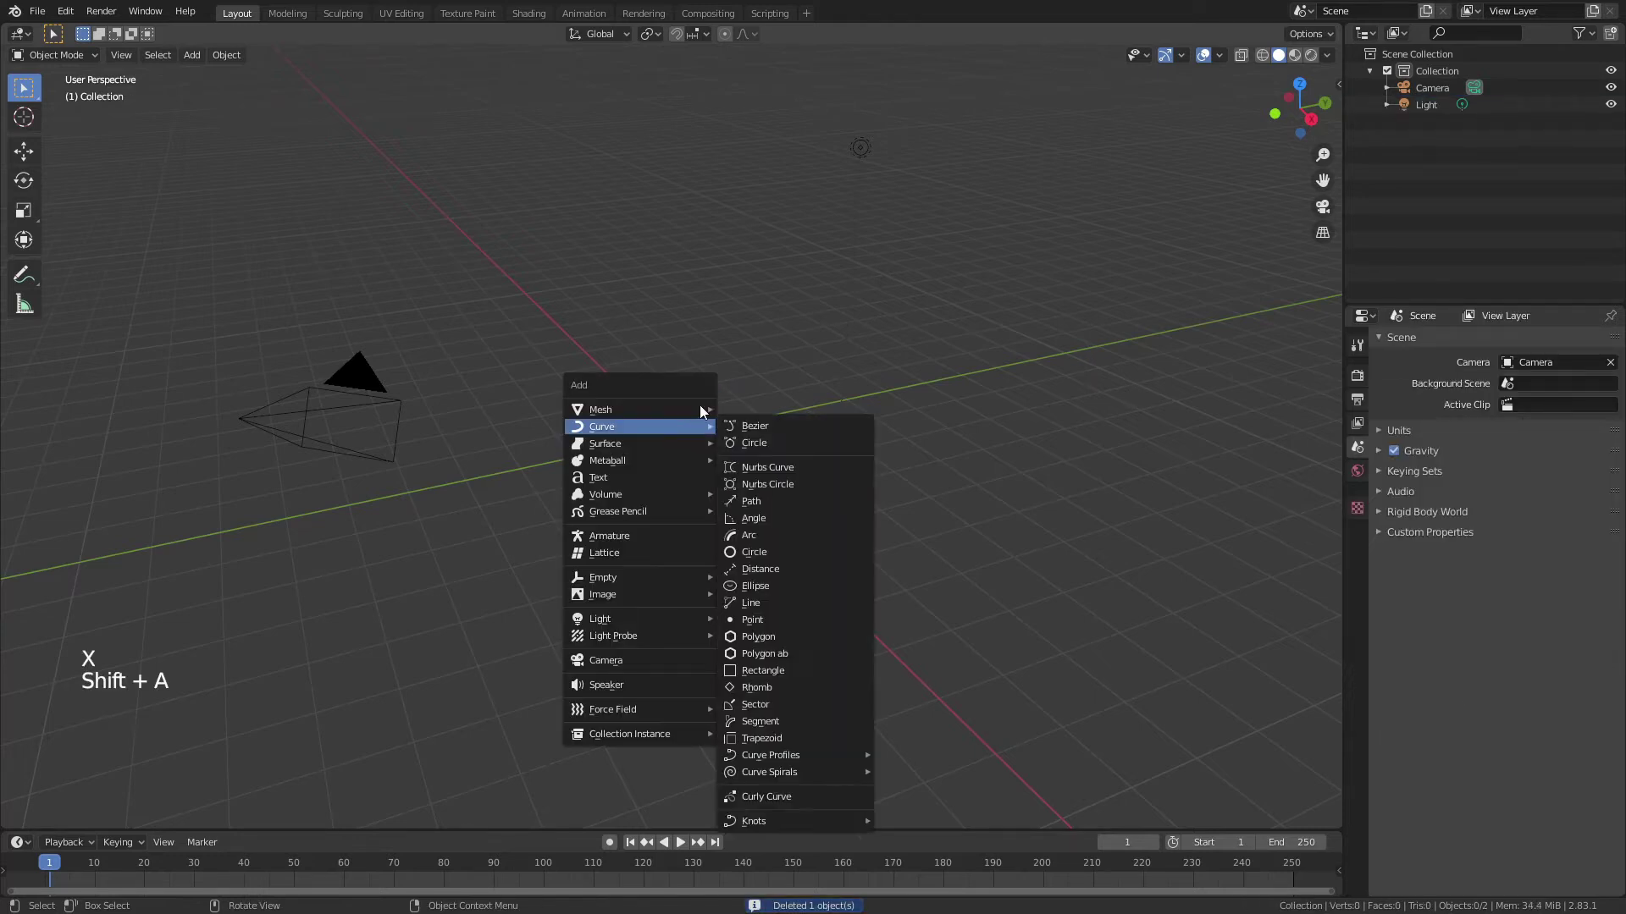
mouse_move(689, 410)
click(742, 410)
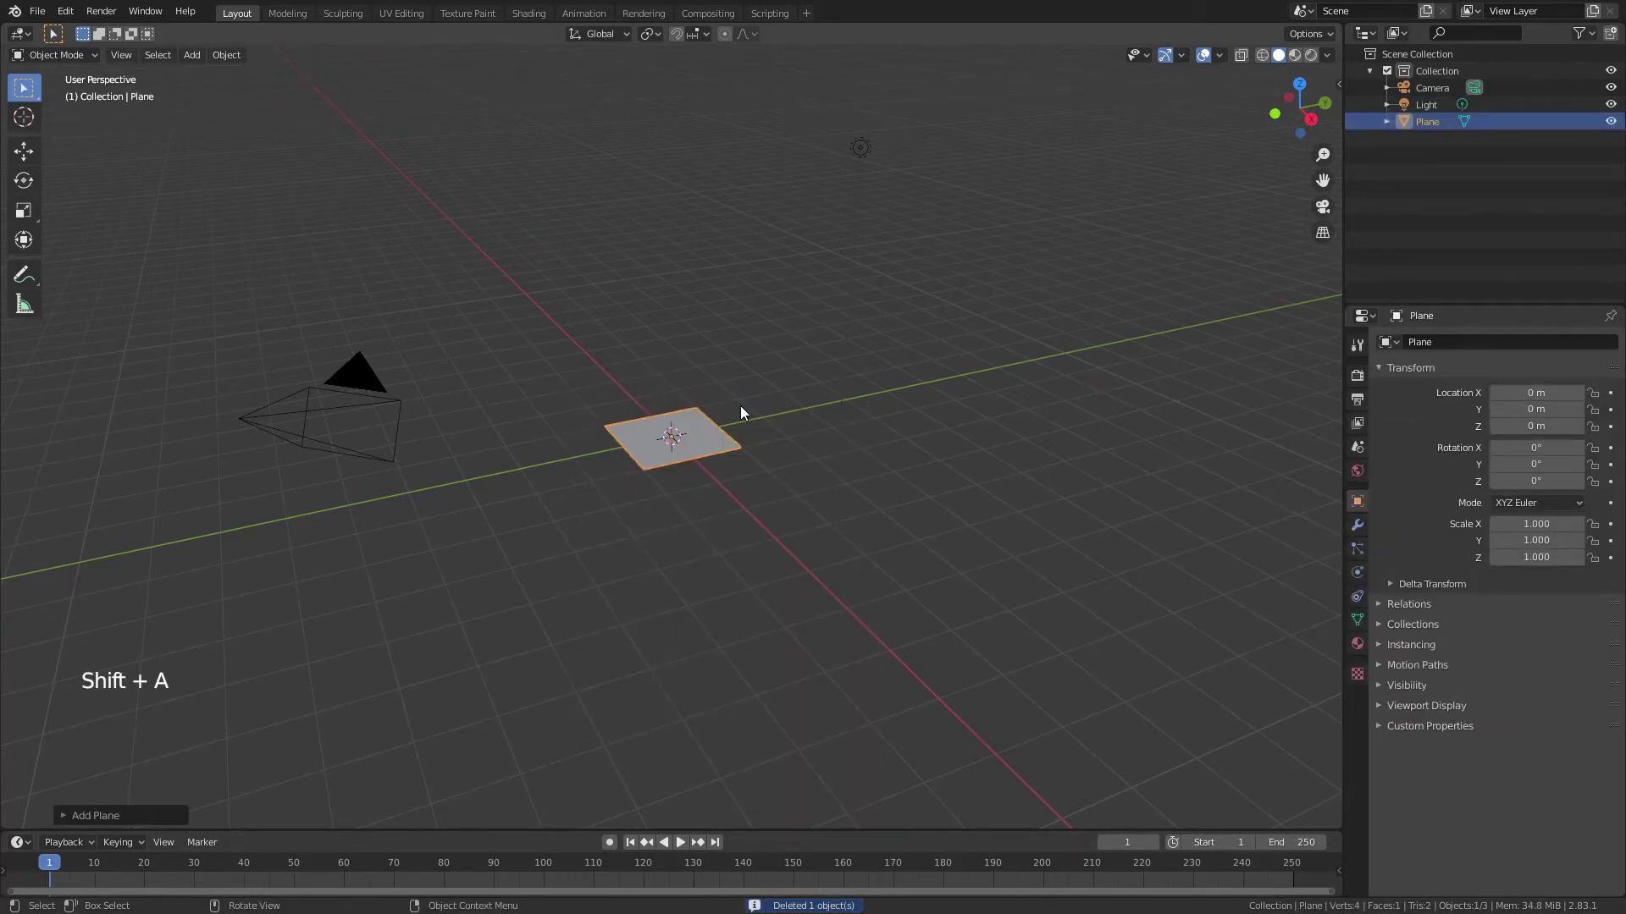
- In top view, extrude the plane's right edge in place and widen it along Y
key(KP_7)
scroll(741, 409, up, 7)
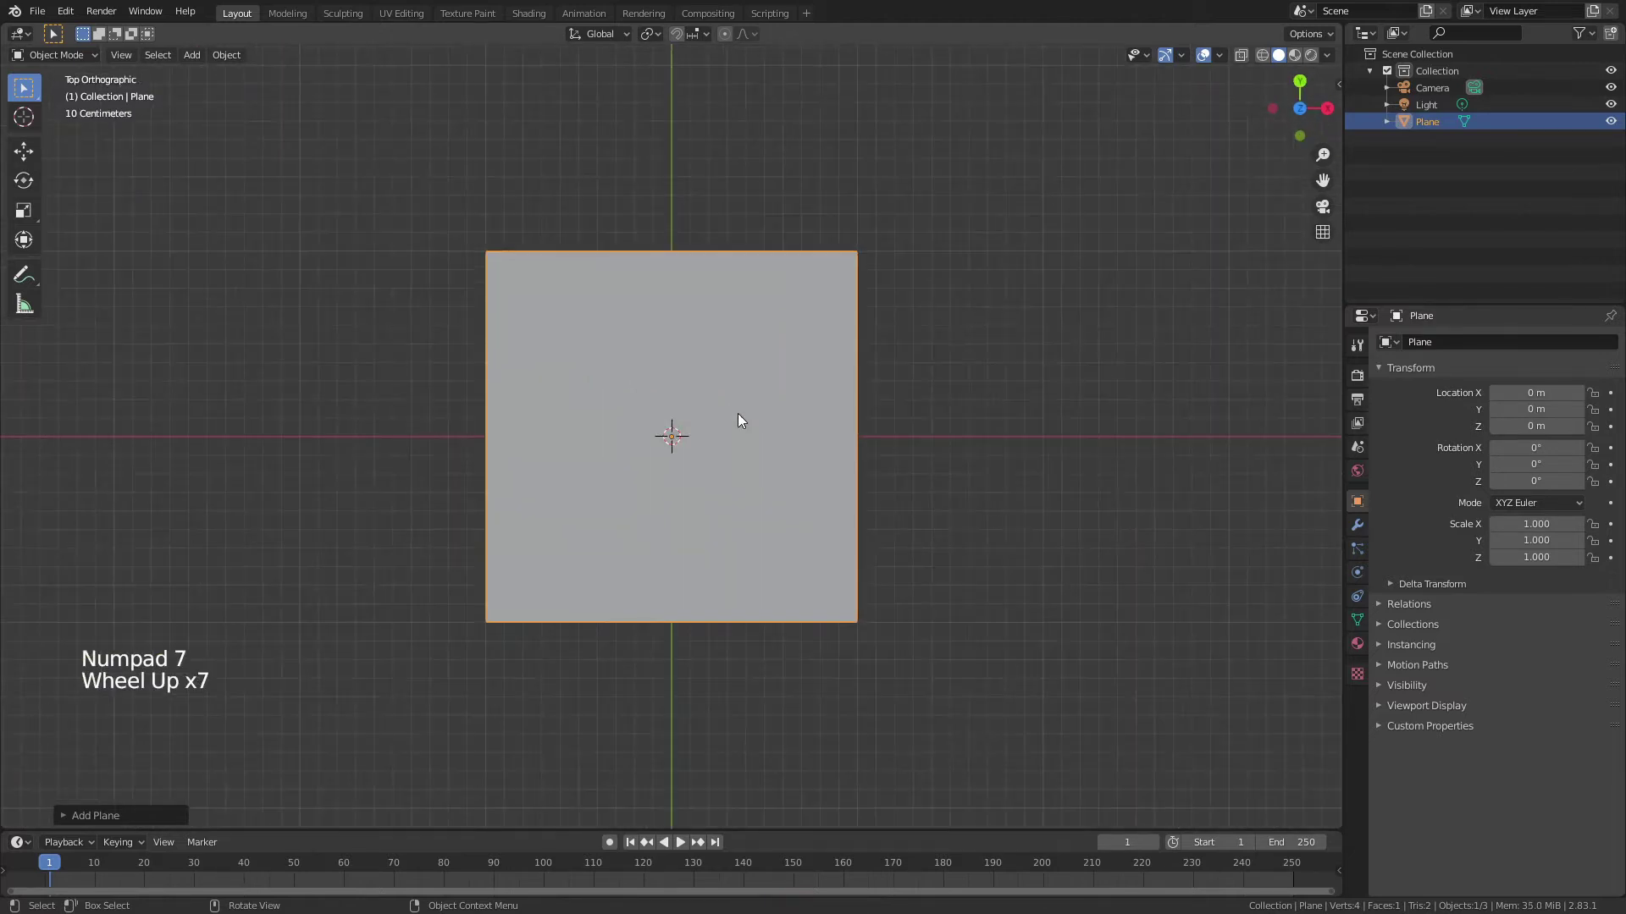
key(Tab)
drag(787, 218, 935, 699)
key(e)
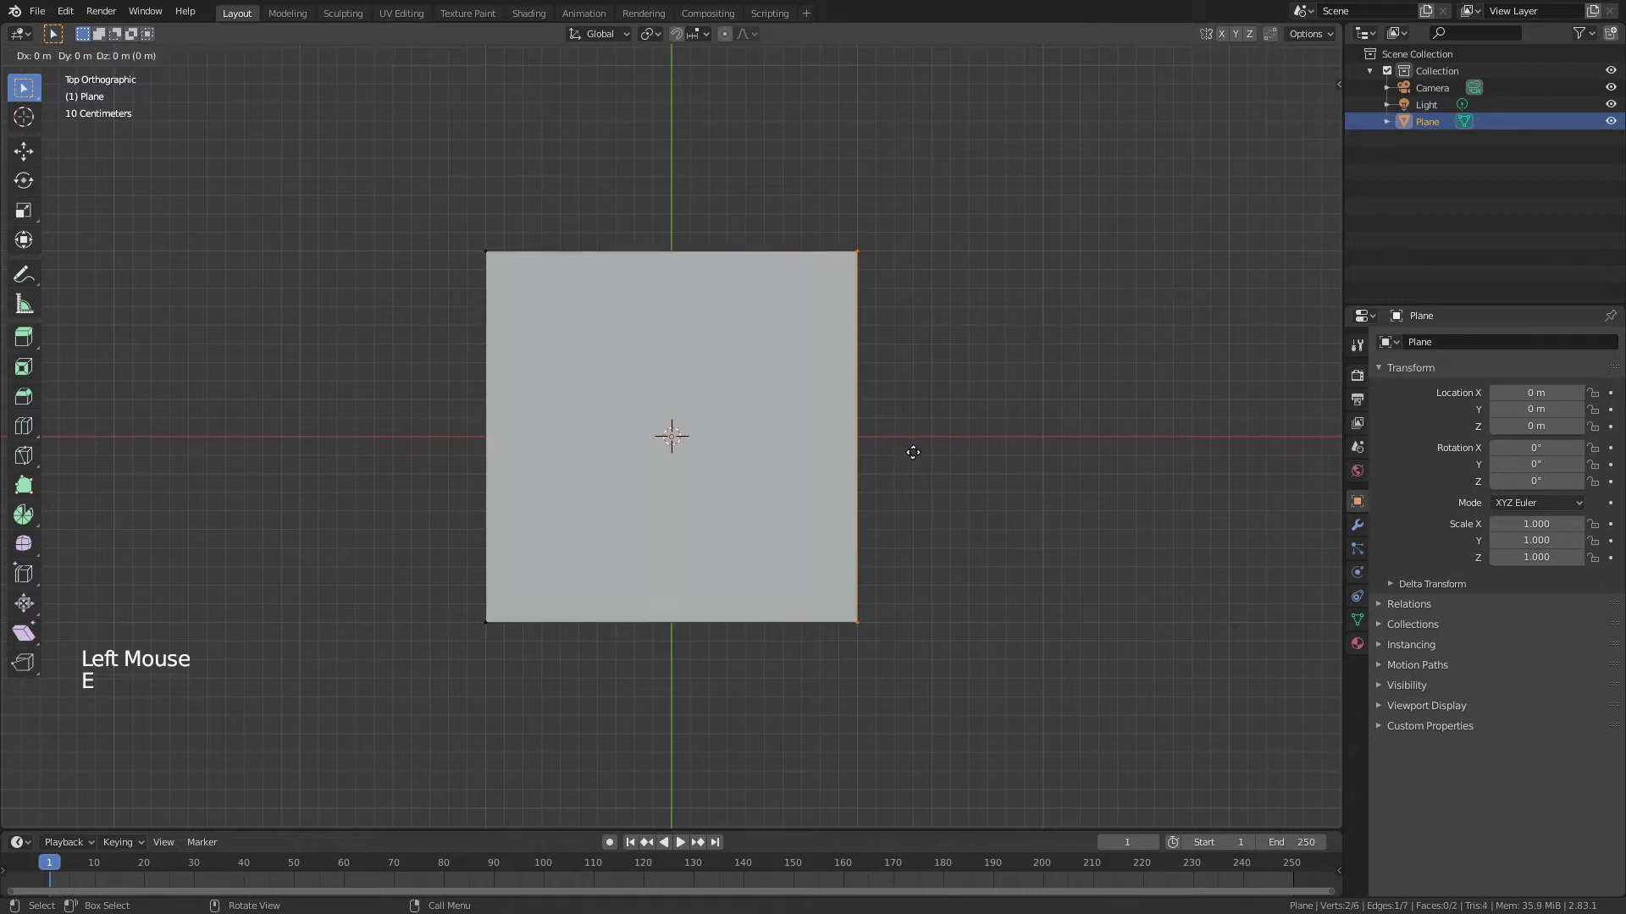
right_click(1053, 412)
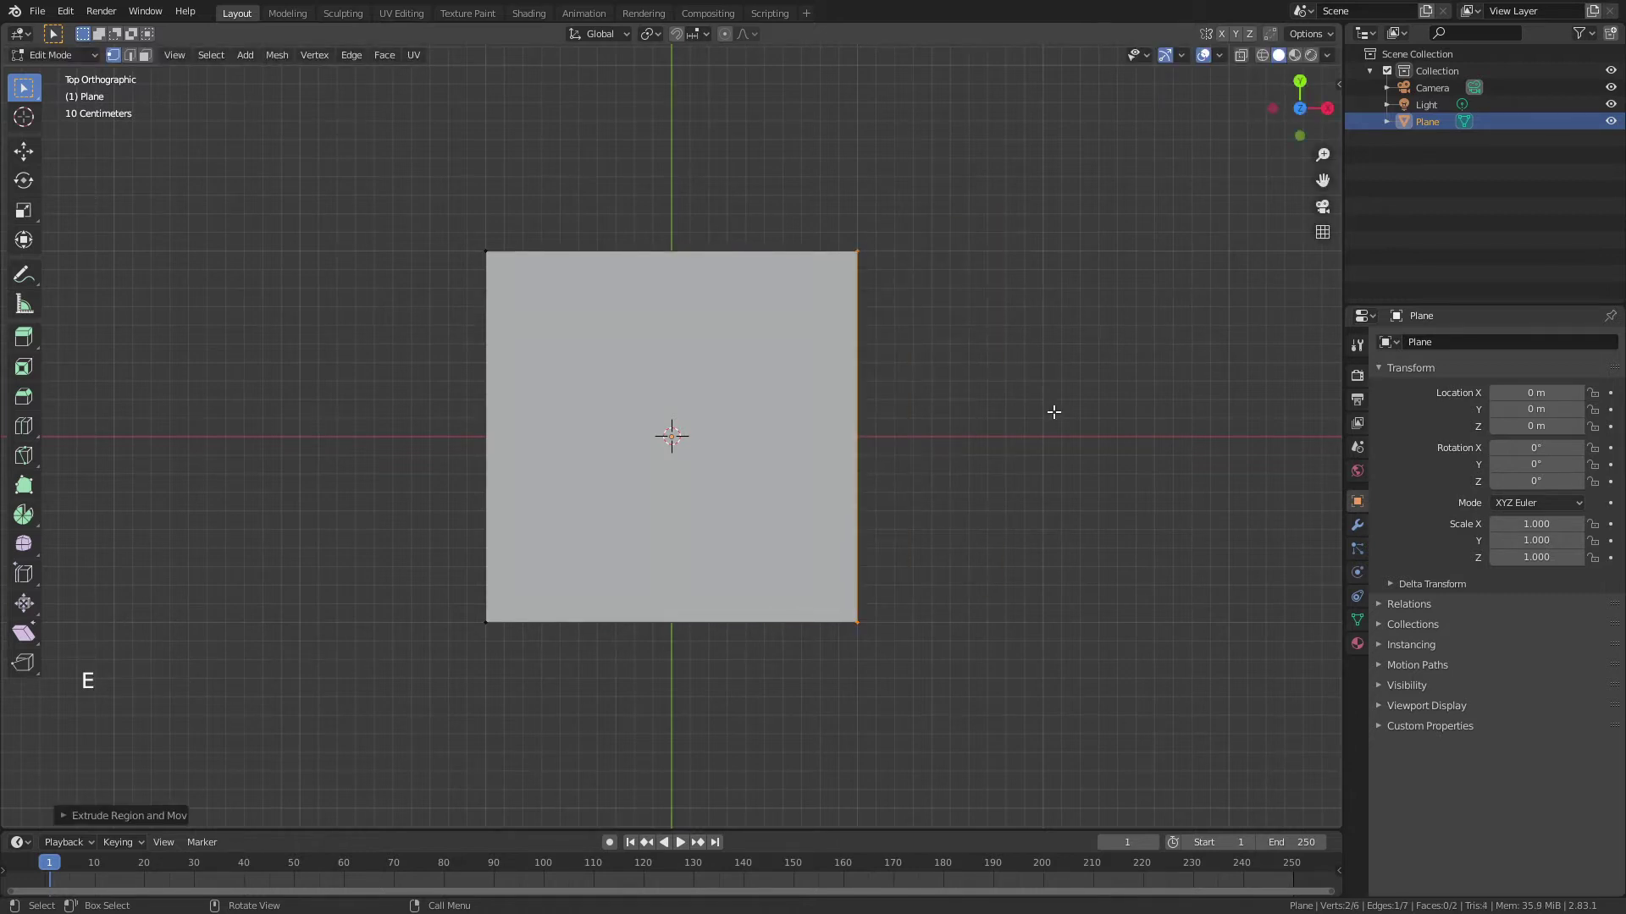
key(s)
key(y)
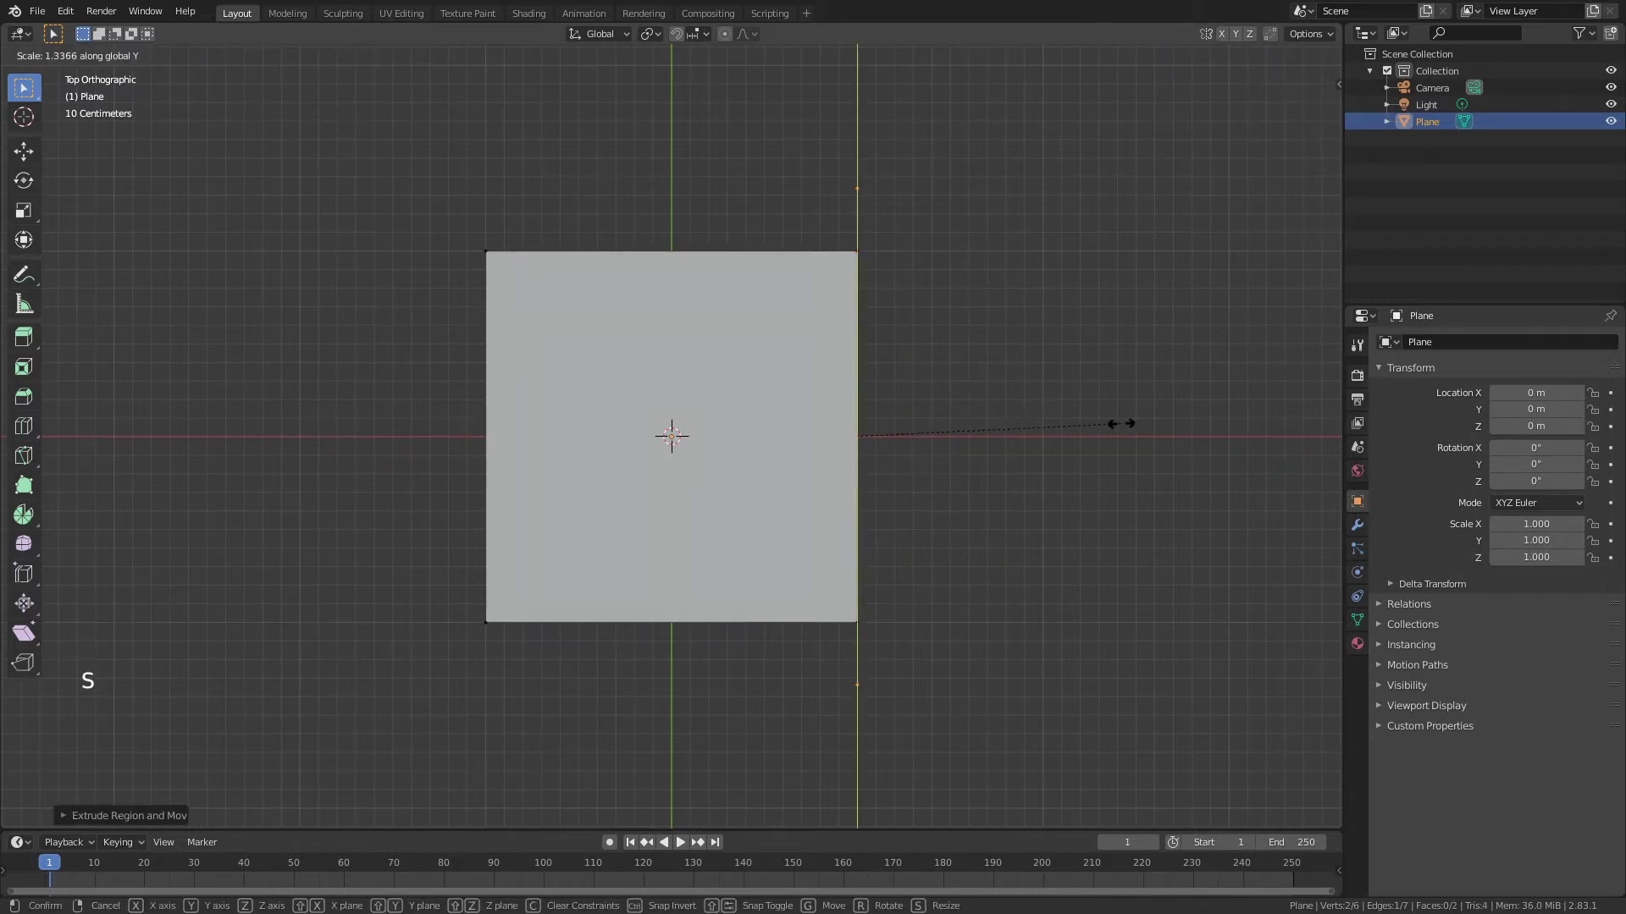
click(1114, 428)
- Extrude the widened edge to the right and scale it to 0 on Y, forming a pointed head
shift+middle_drag(1114, 427, 911, 429)
key(e)
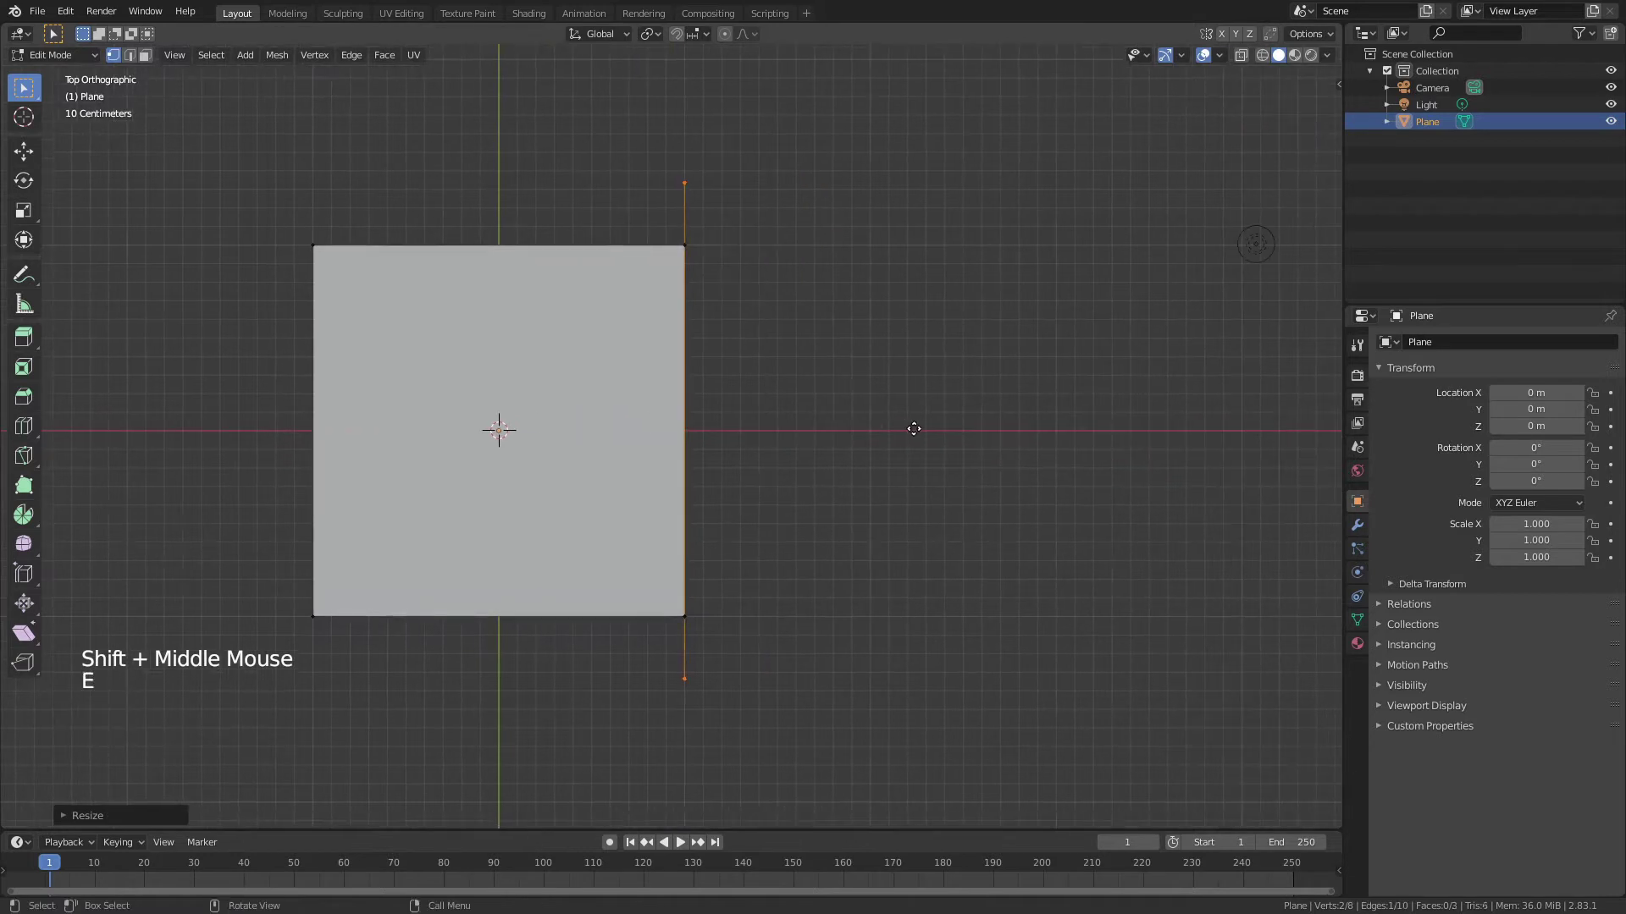
click(1253, 449)
key(s)
key(y)
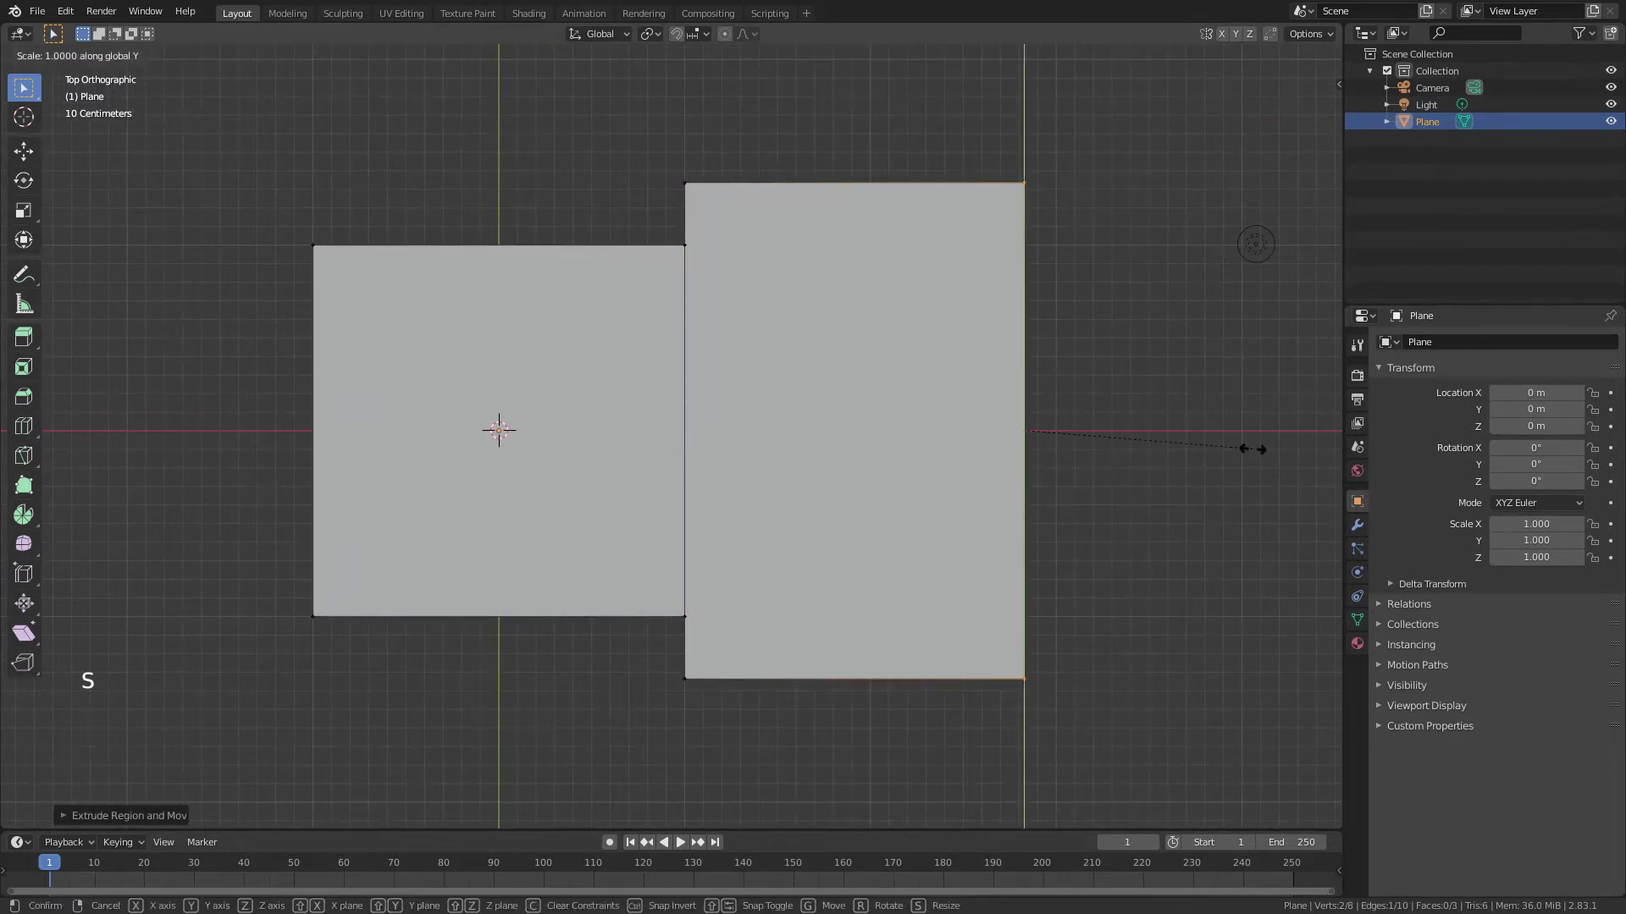
key(0)
click(1253, 449)
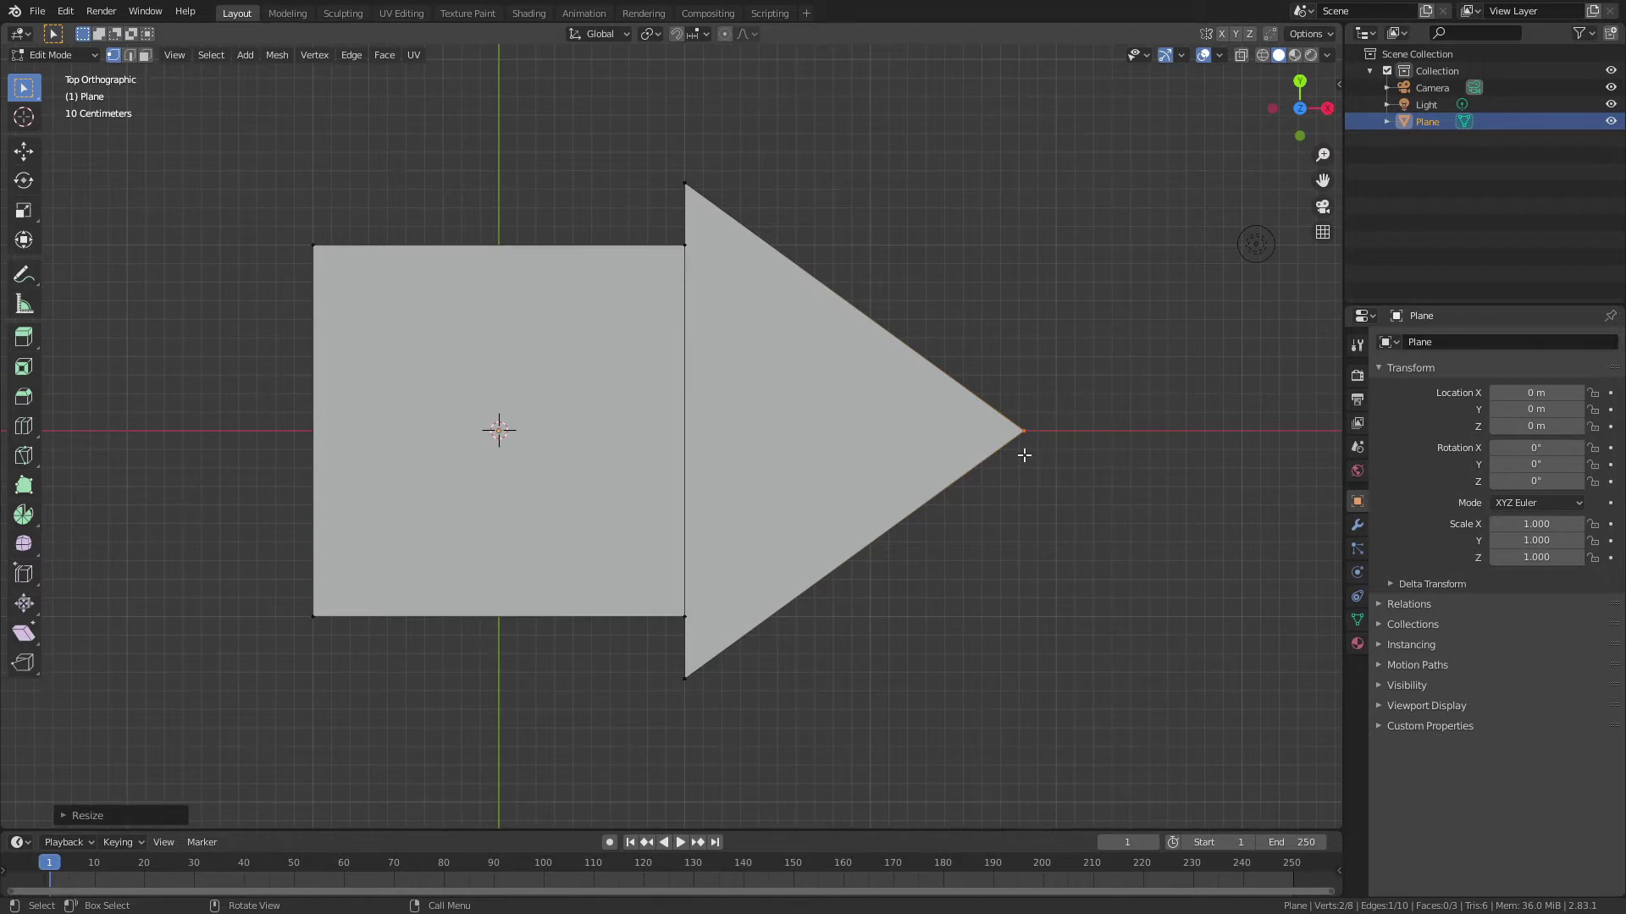
key(g)
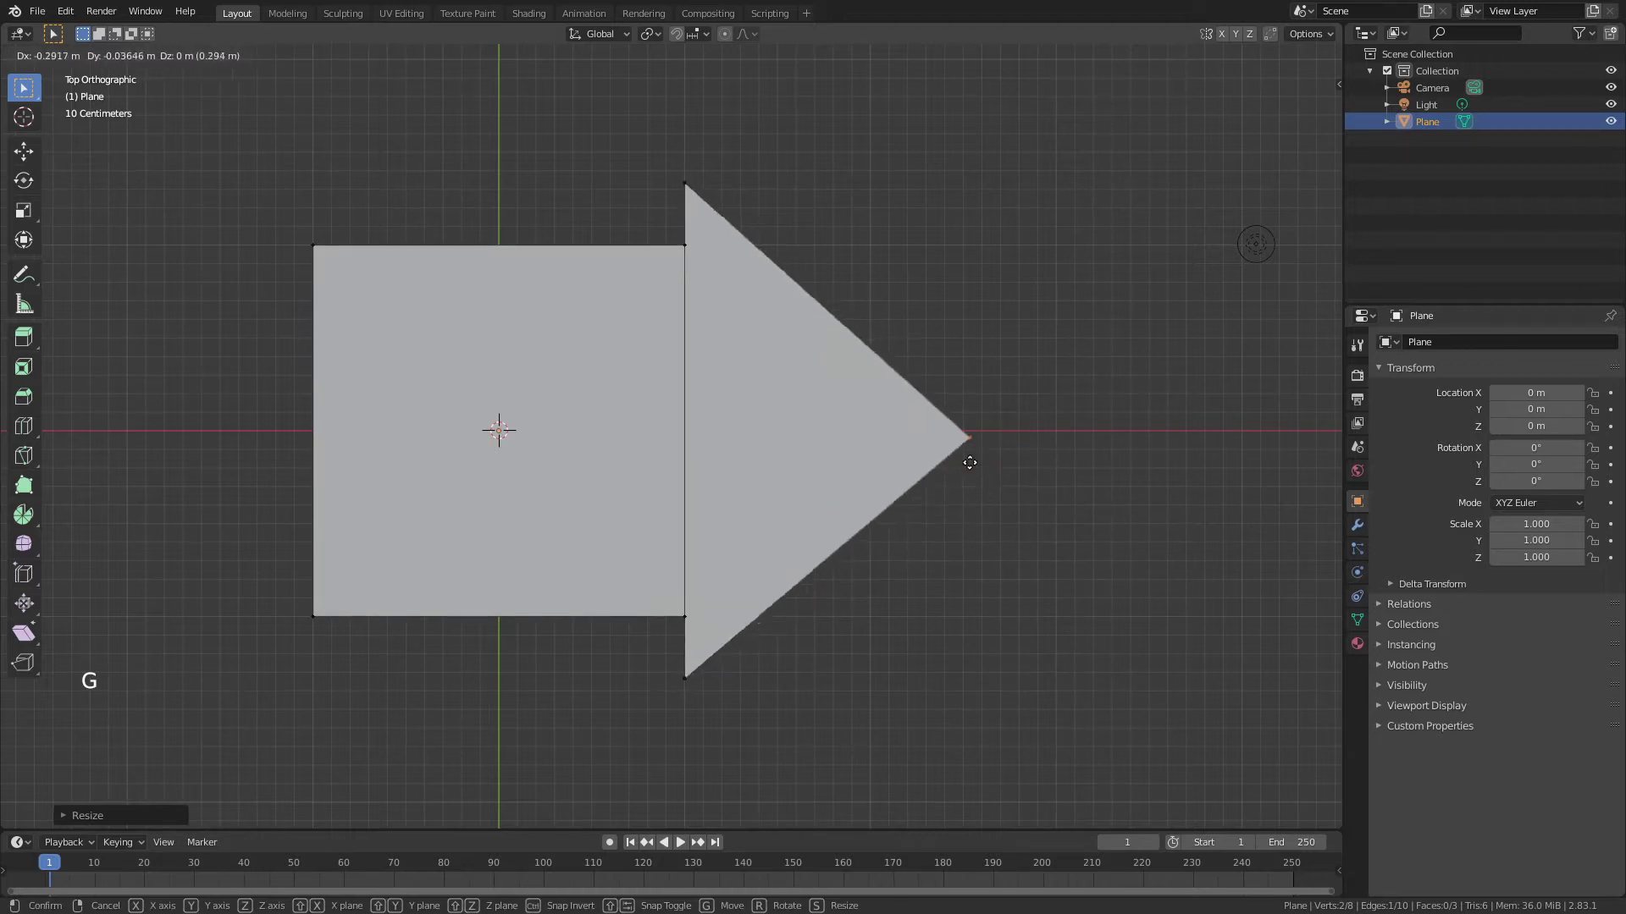
right_click(970, 463)
click(1022, 479)
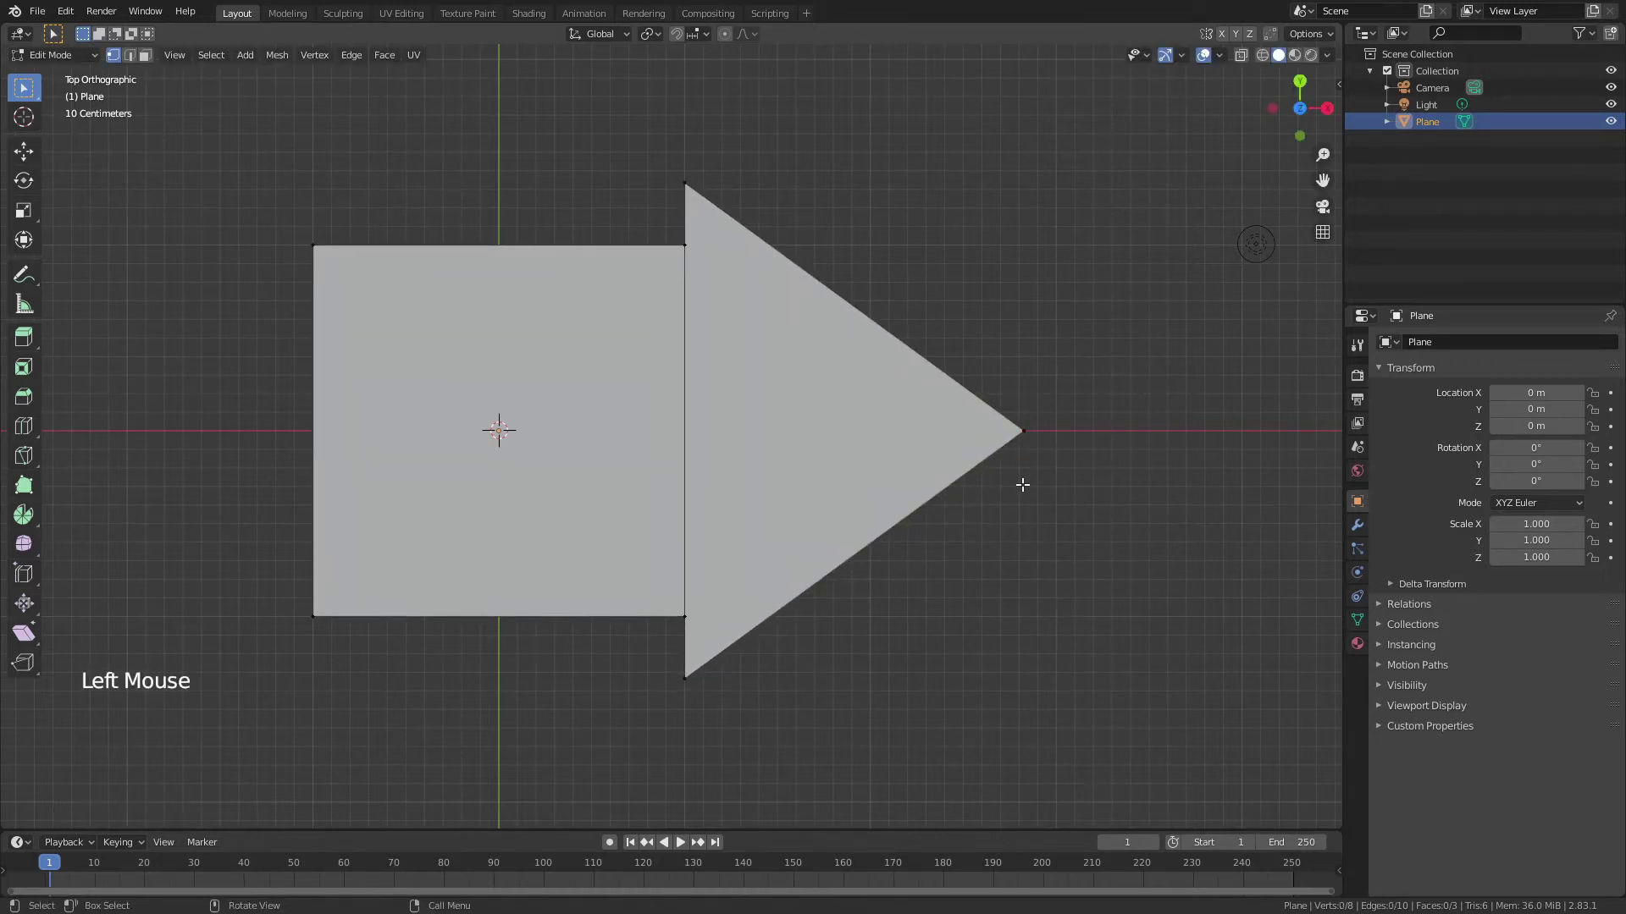
drag(970, 484, 1034, 414)
key(g)
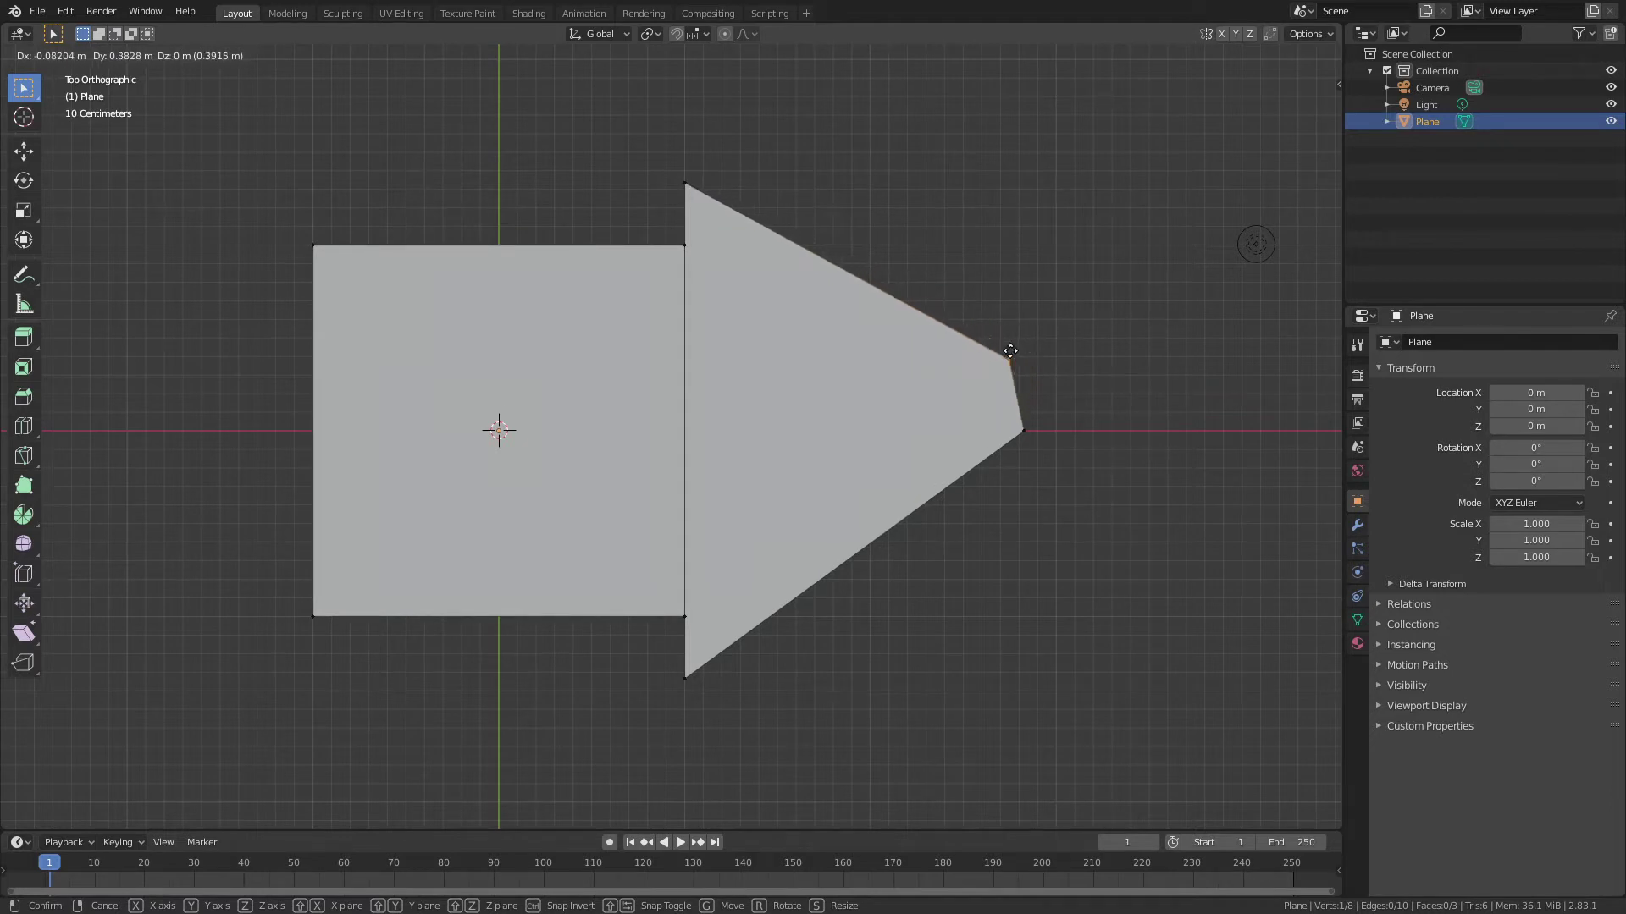
right_click(1010, 351)
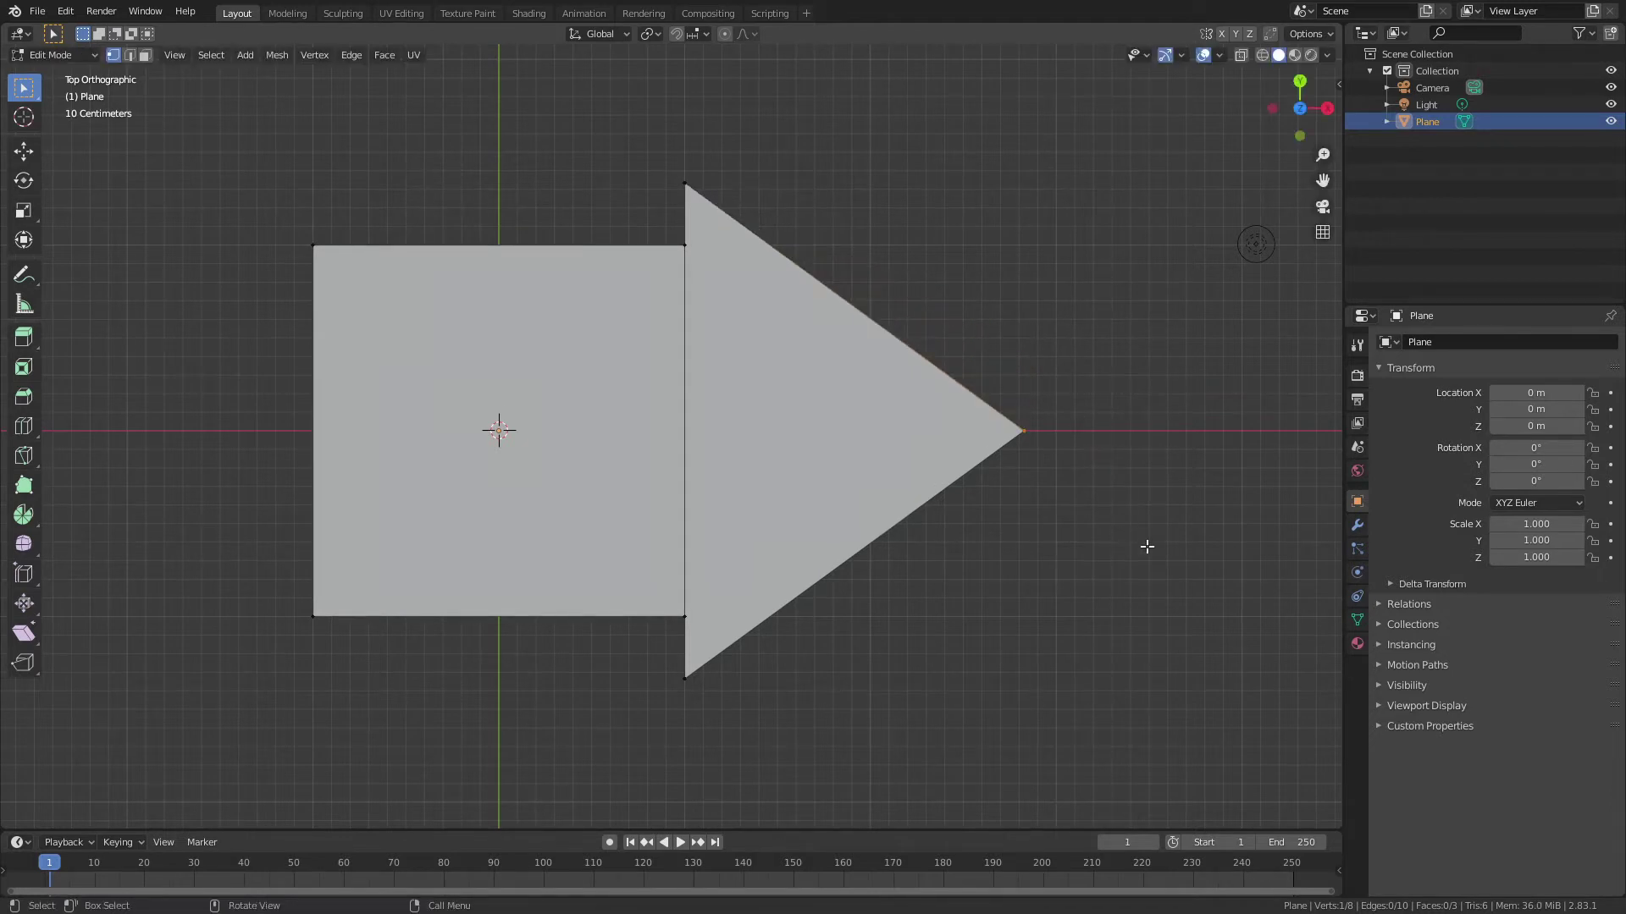
key(z)
click(952, 551)
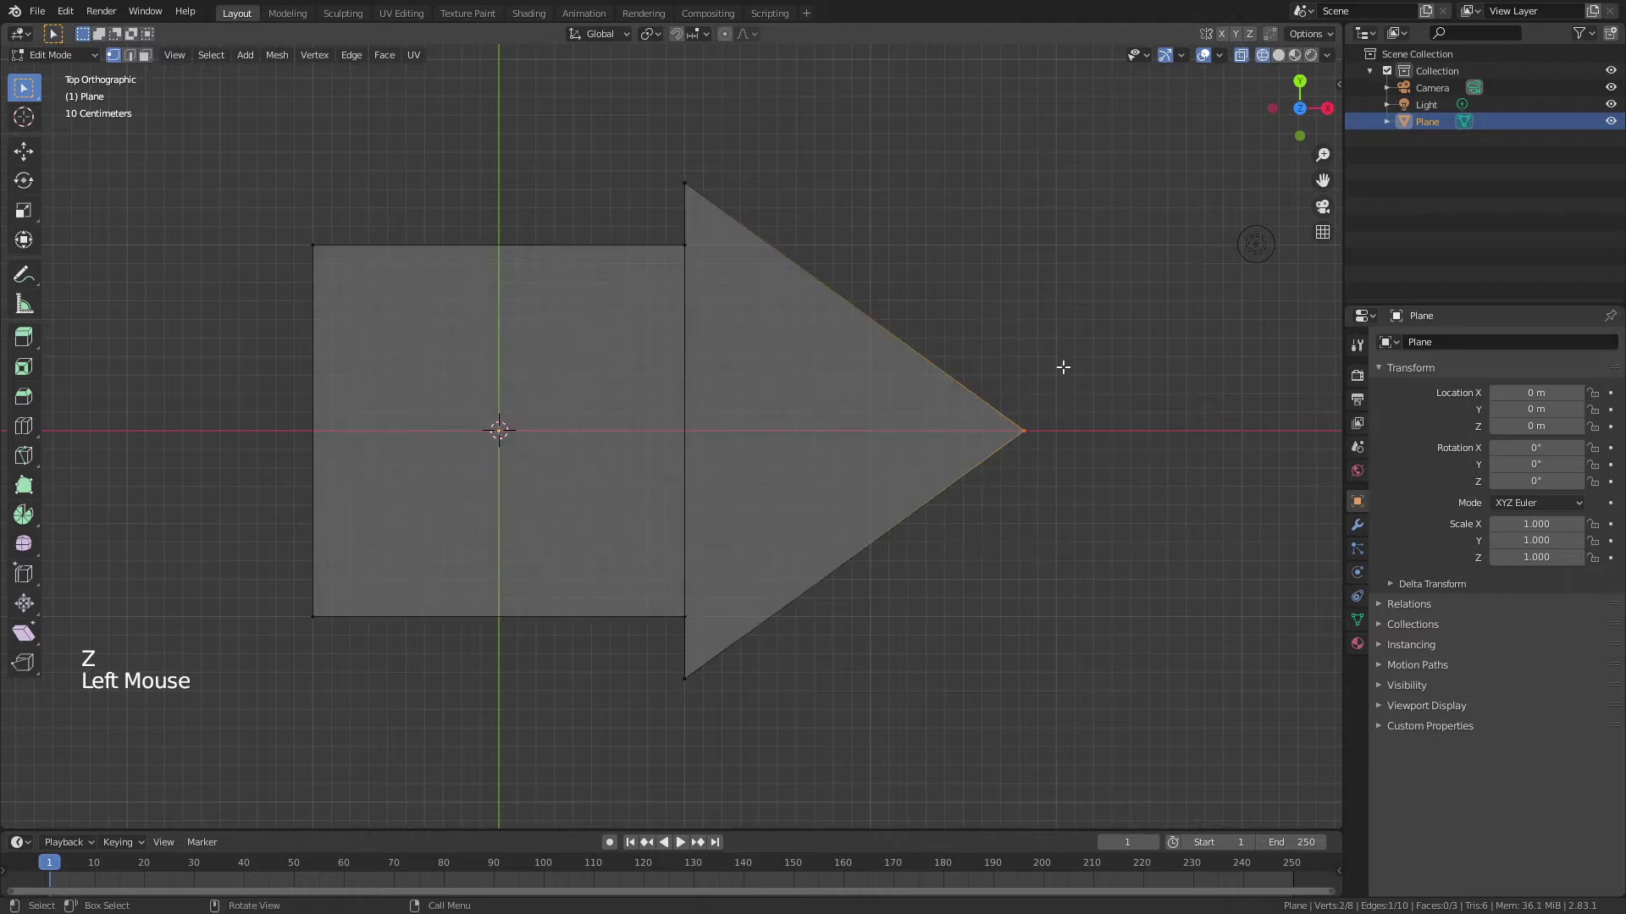
key(g)
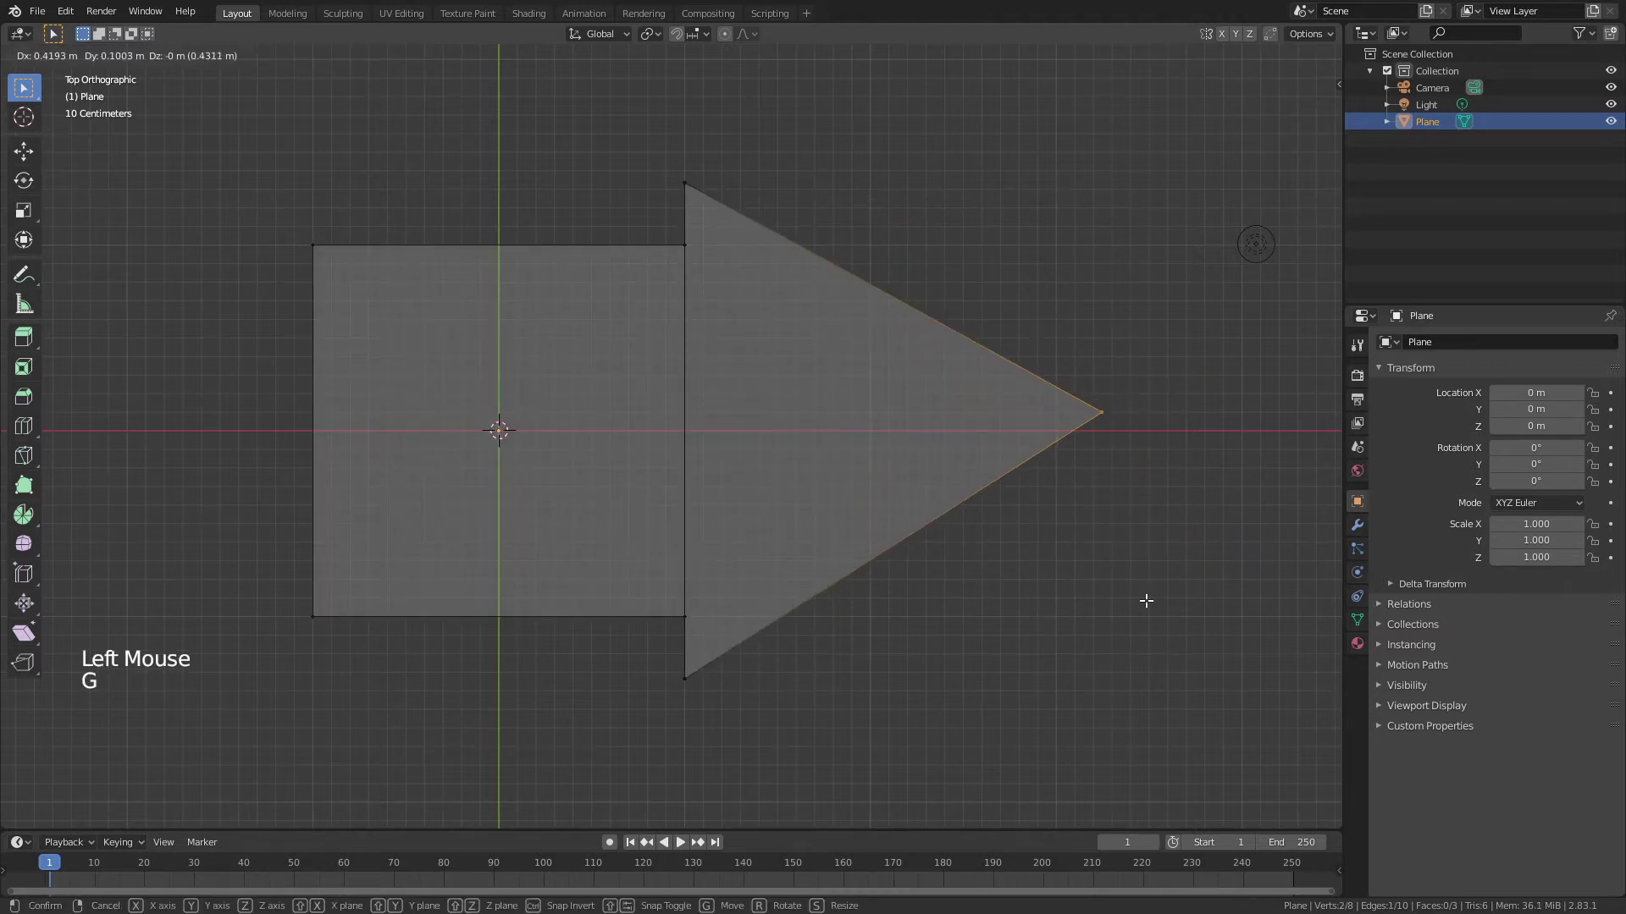
right_click(1147, 603)
key(z)
- Move the shaft's left edge far to the left, then return to Object Mode
scroll(404, 294, down, 6)
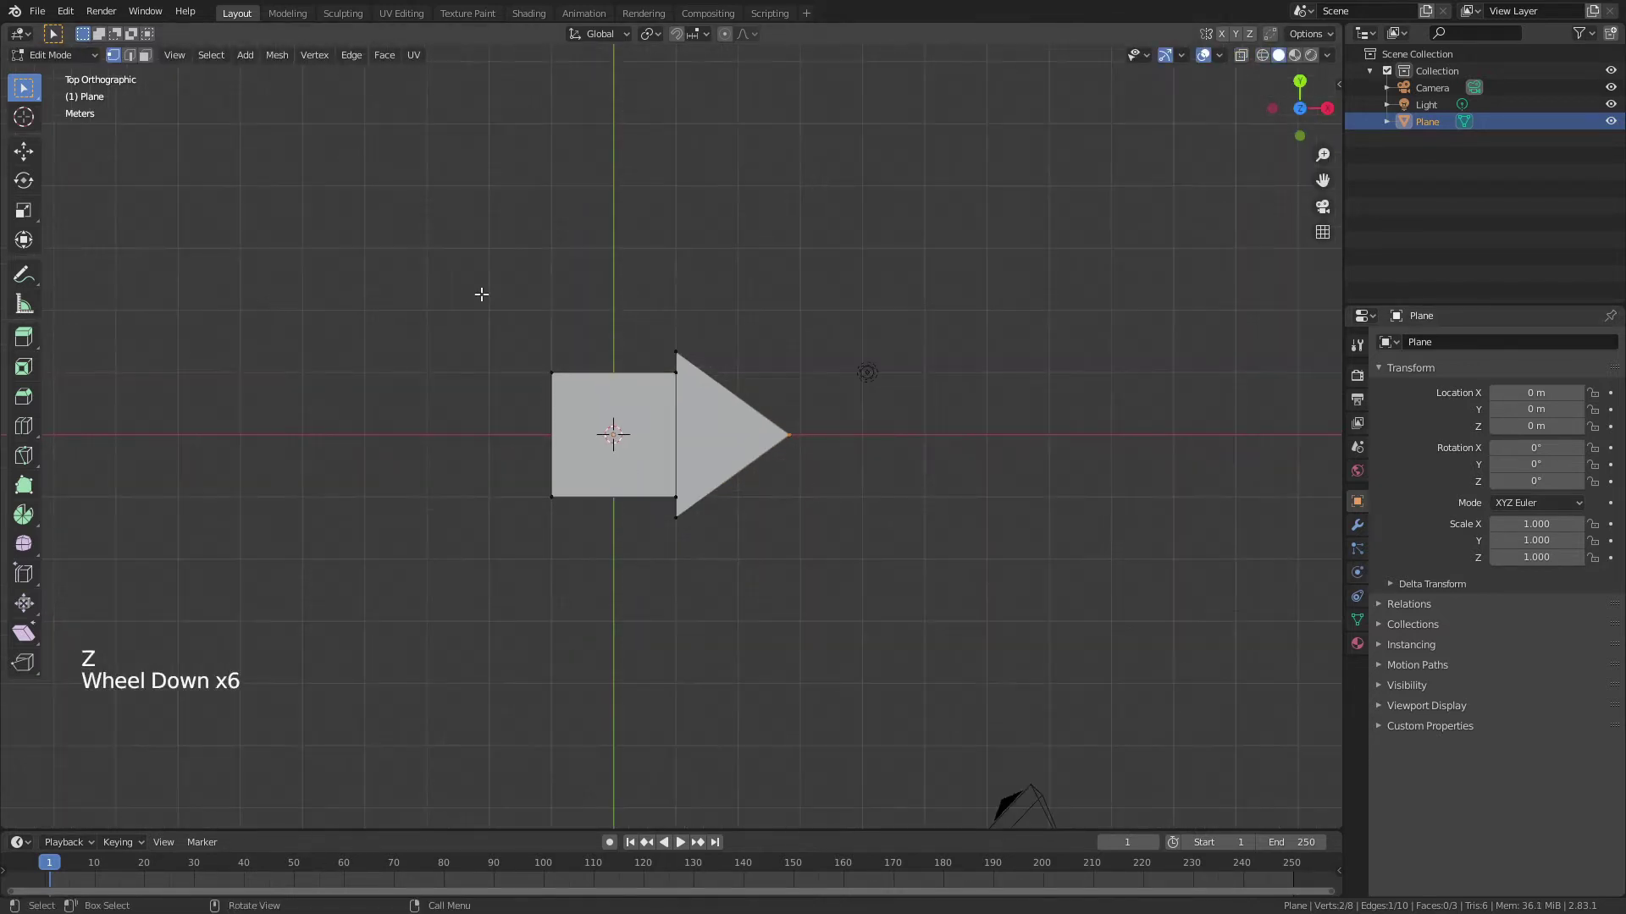
drag(446, 299, 583, 609)
key(g)
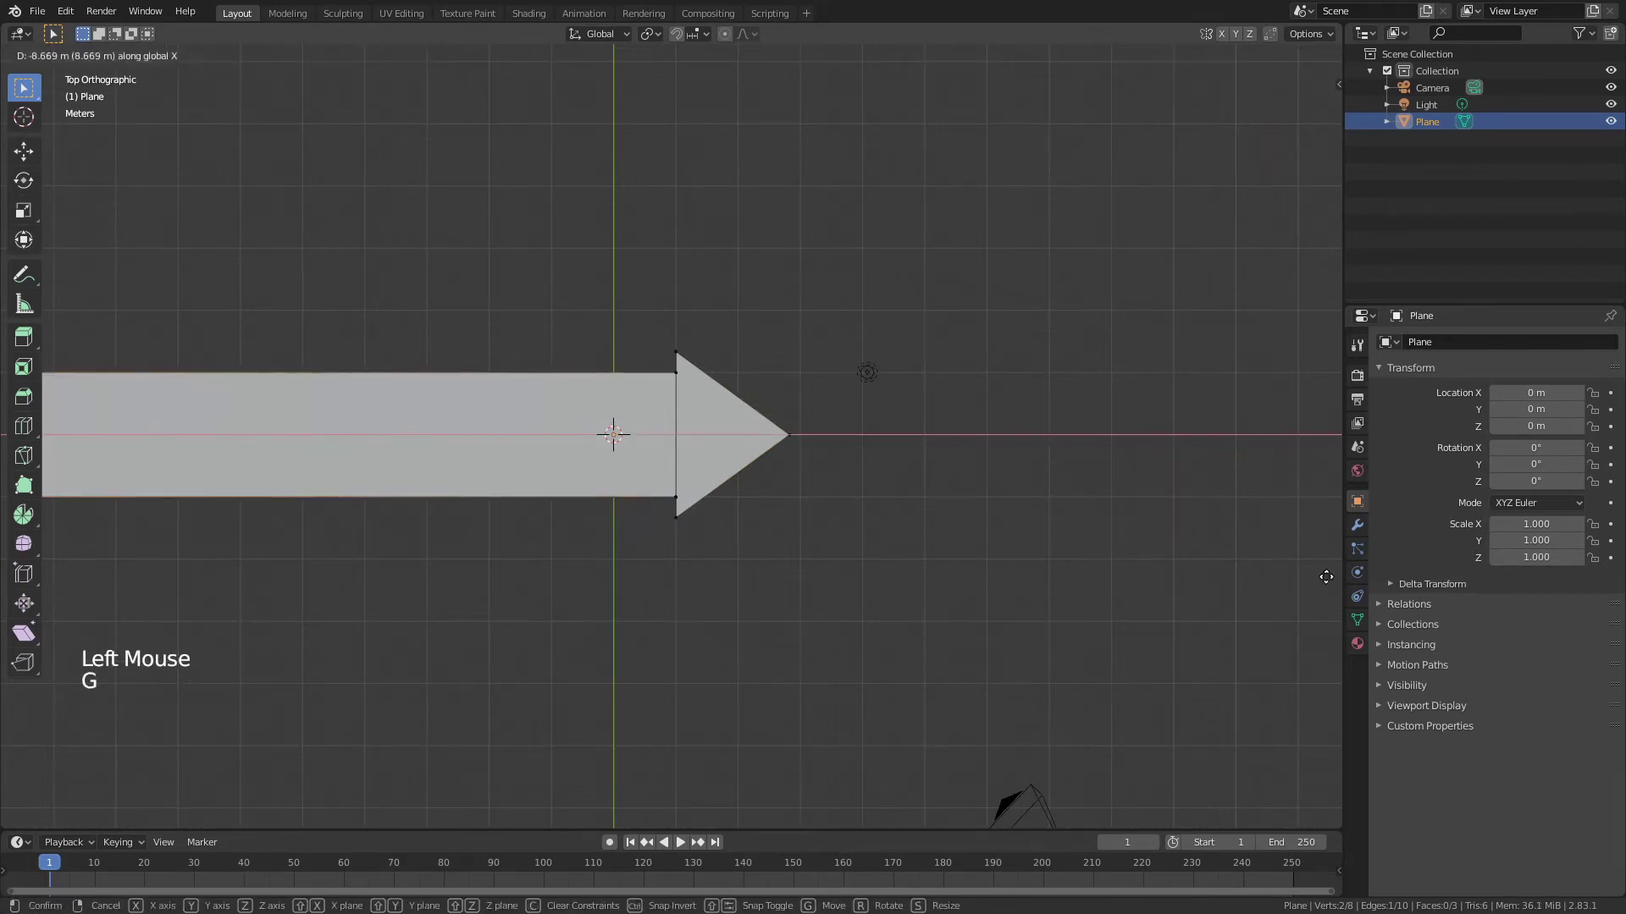
click(1265, 537)
shift+middle_drag(1265, 537, 1270, 535)
shift+middle_drag(984, 533, 1338, 519)
key(Tab)
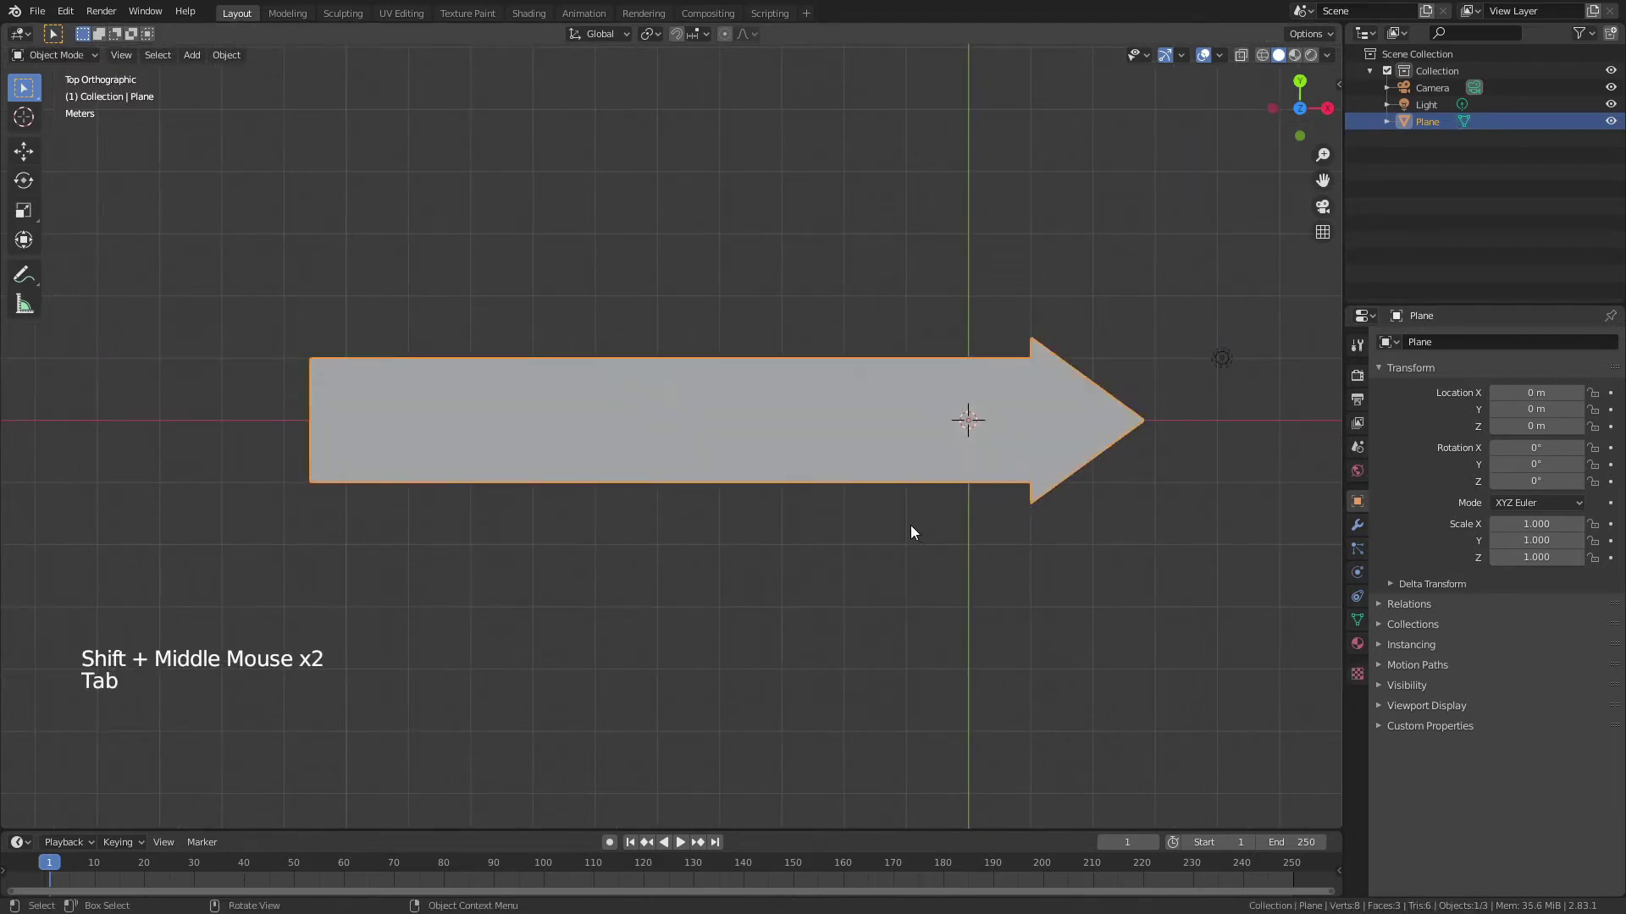
middle_drag(915, 529, 814, 441)
- Add 28 loop cuts across the arrow's shaft
key(Tab)
key(ctrl+r)
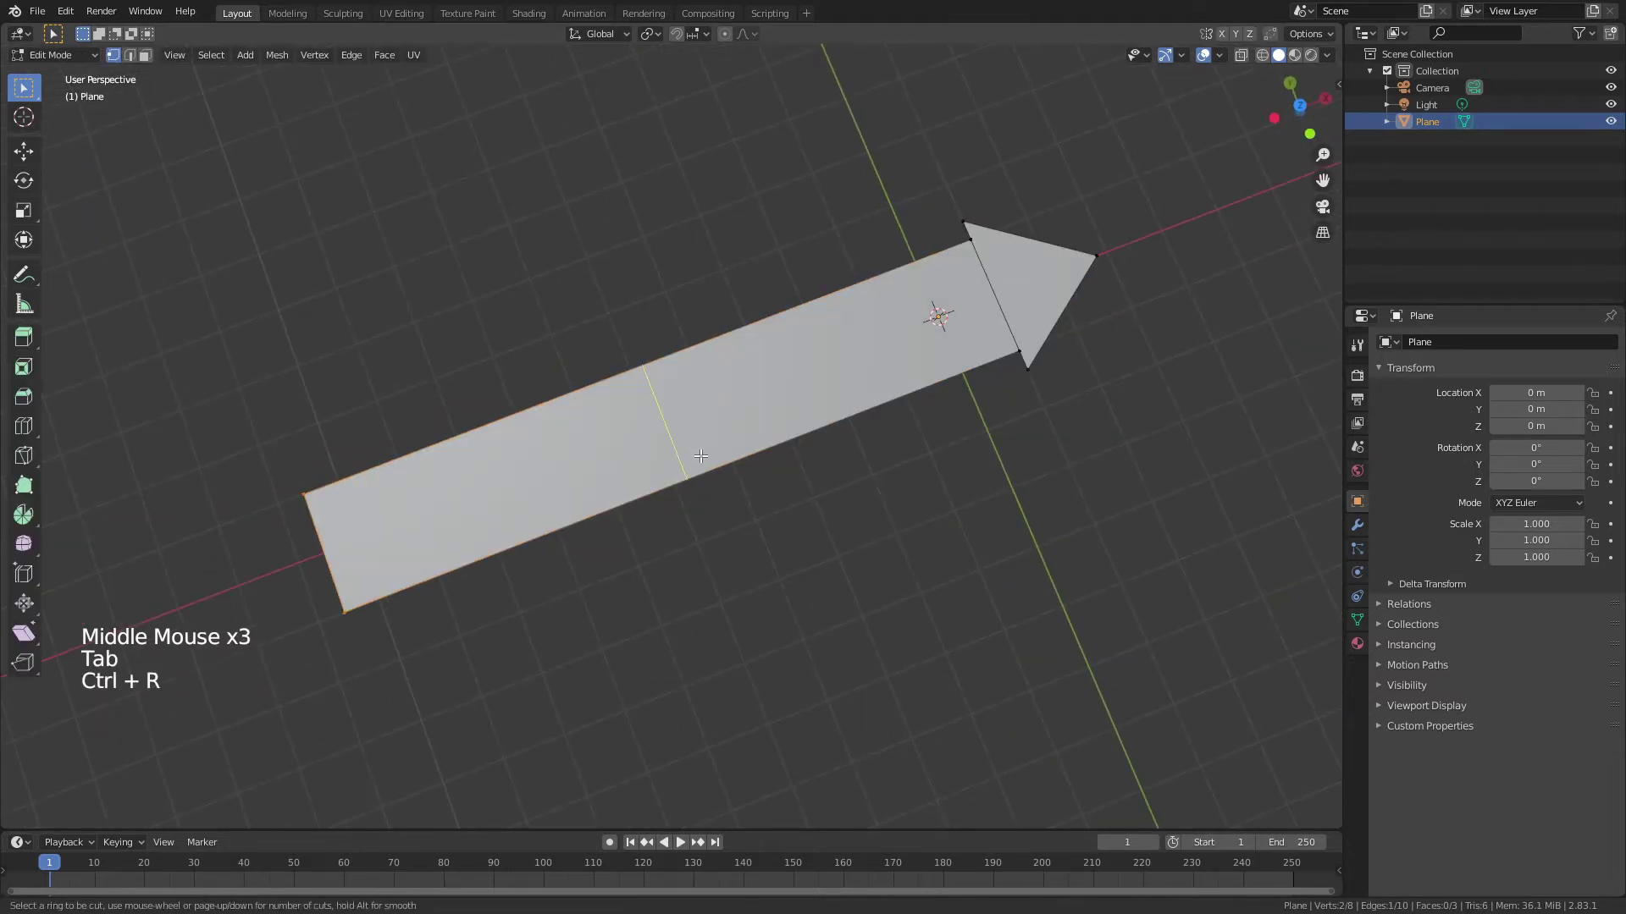
scroll(699, 458, up, 20)
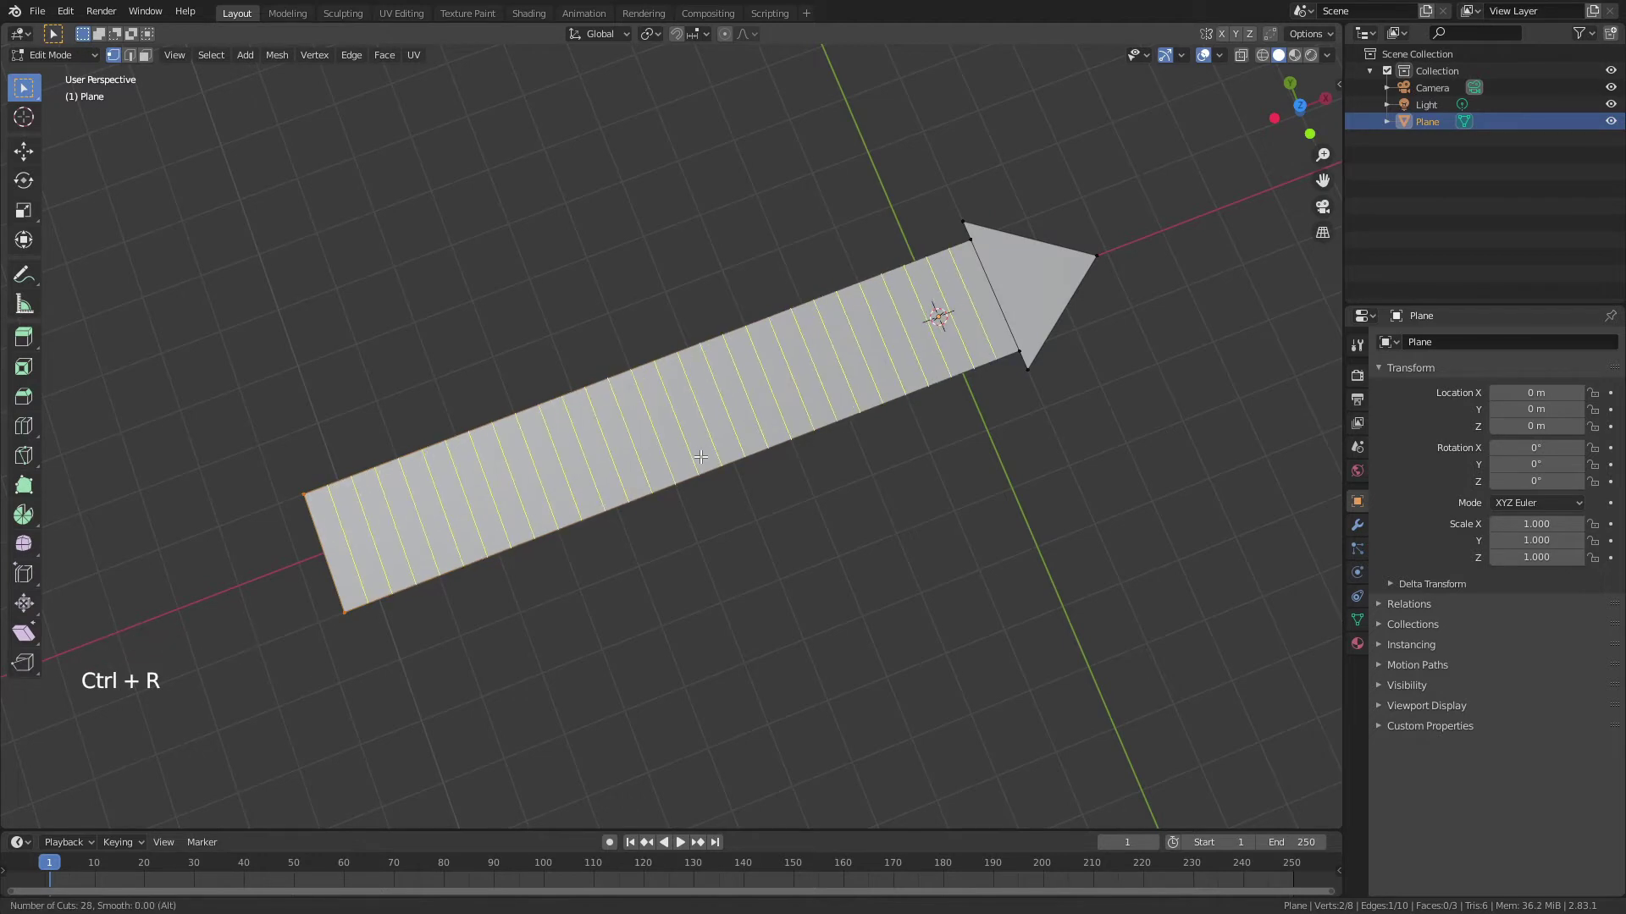
click(699, 457)
right_click(689, 461)
key(Tab)
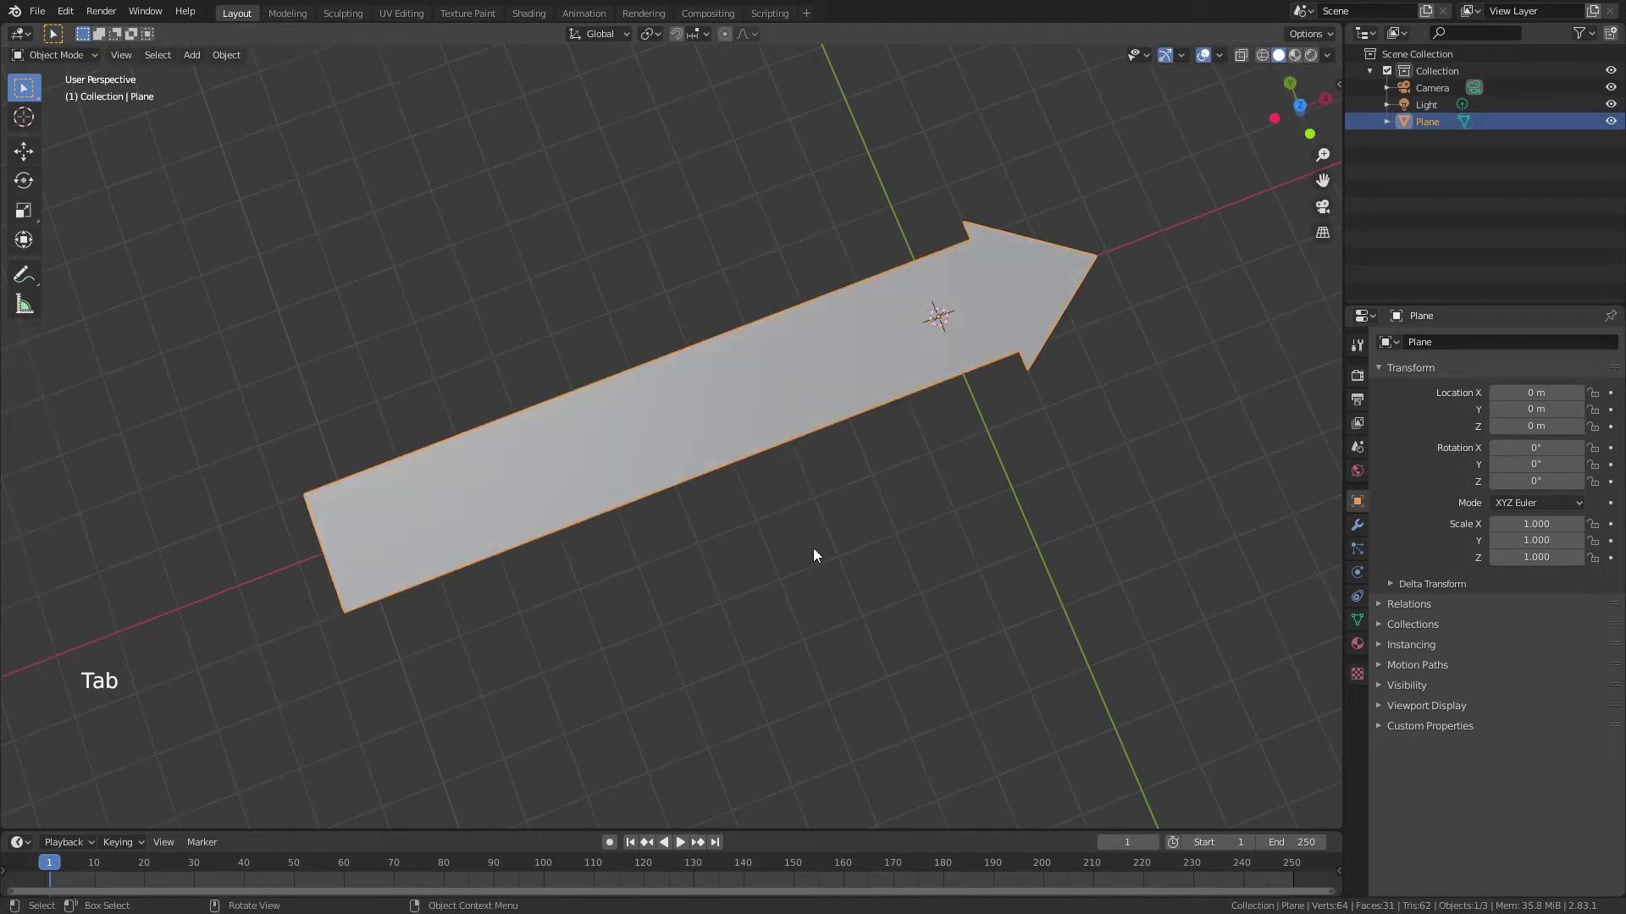
- Add a Solidify modifier to the arrow with 0.09 m thickness
click(1357, 525)
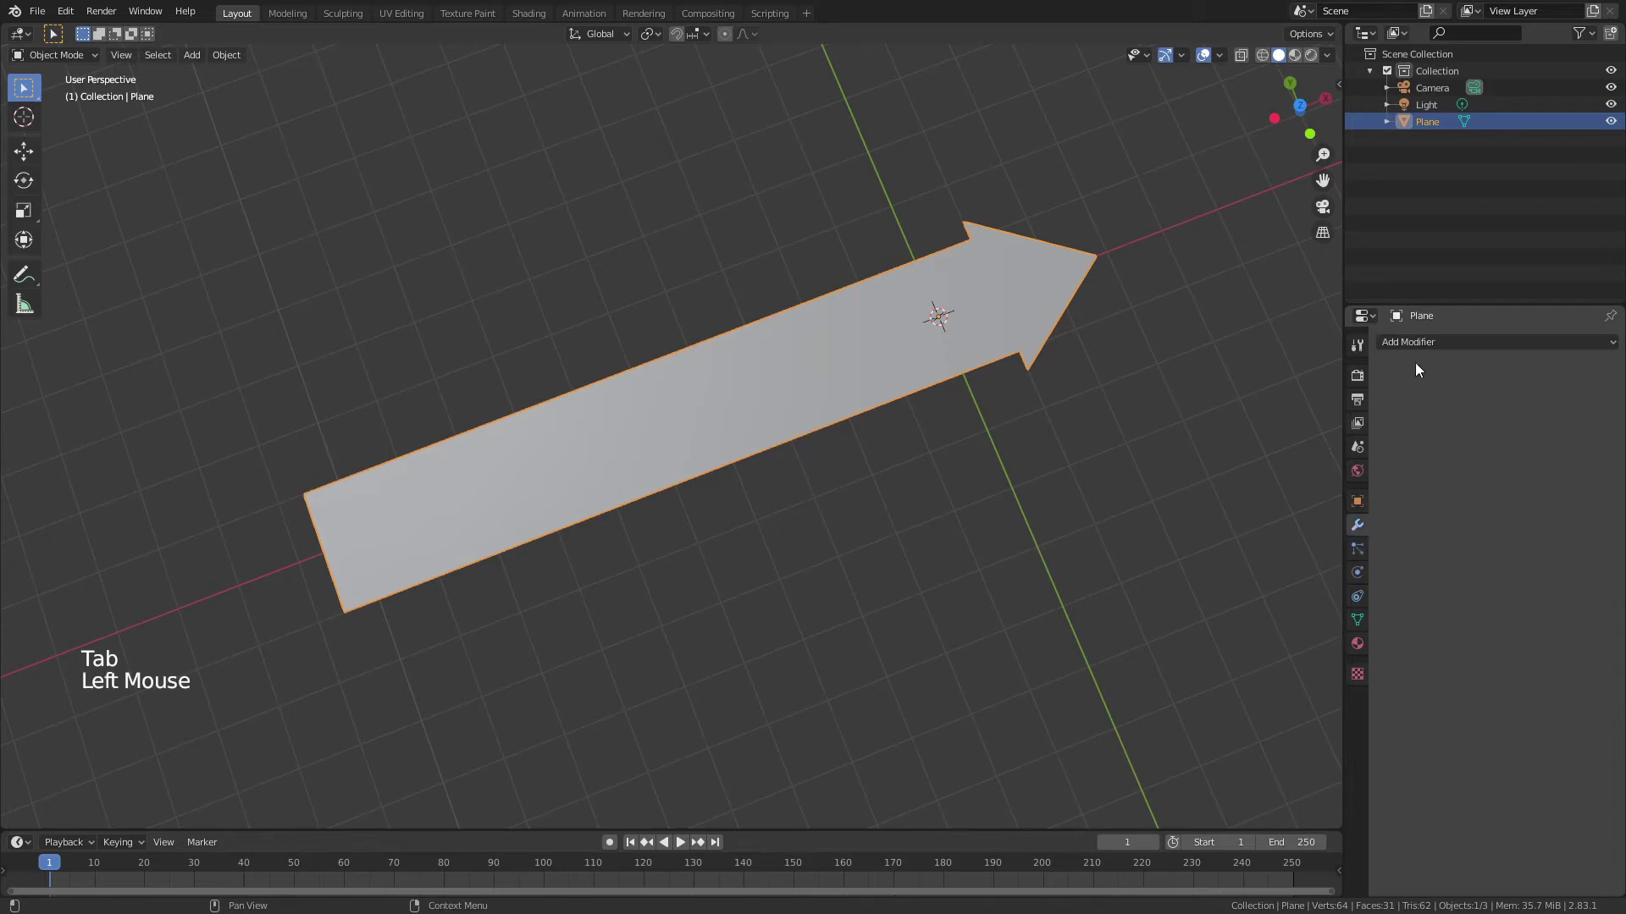
click(1413, 345)
click(1280, 605)
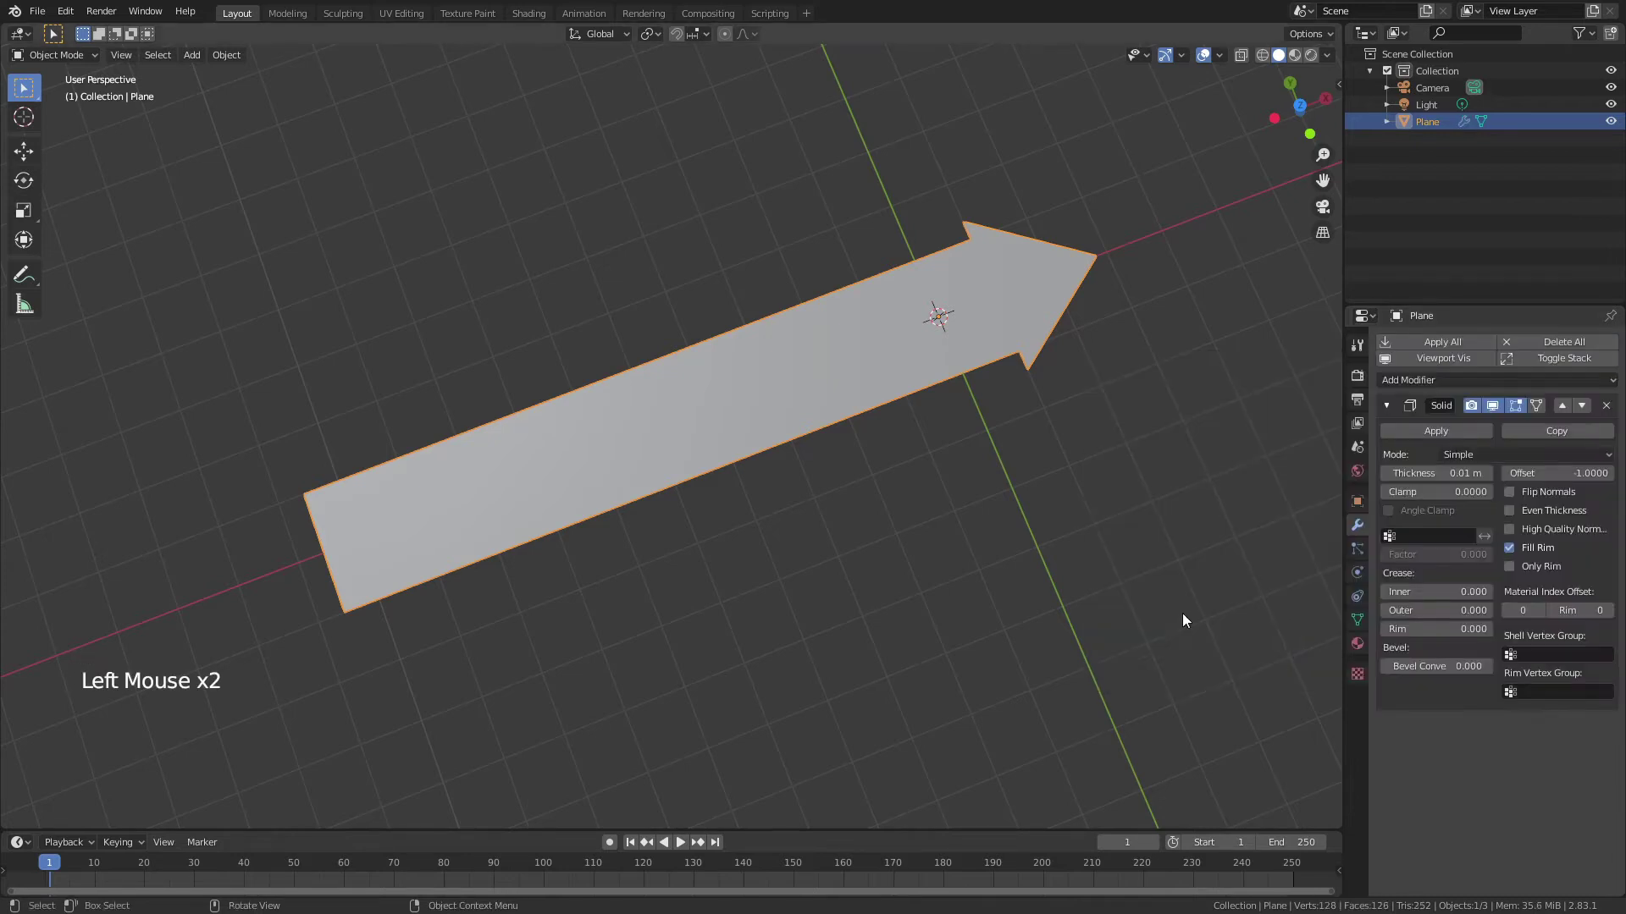
middle_drag(1065, 608, 1007, 493)
drag(1439, 473, 1464, 473)
scroll(860, 557, up, 4)
scroll(914, 508, down, 1)
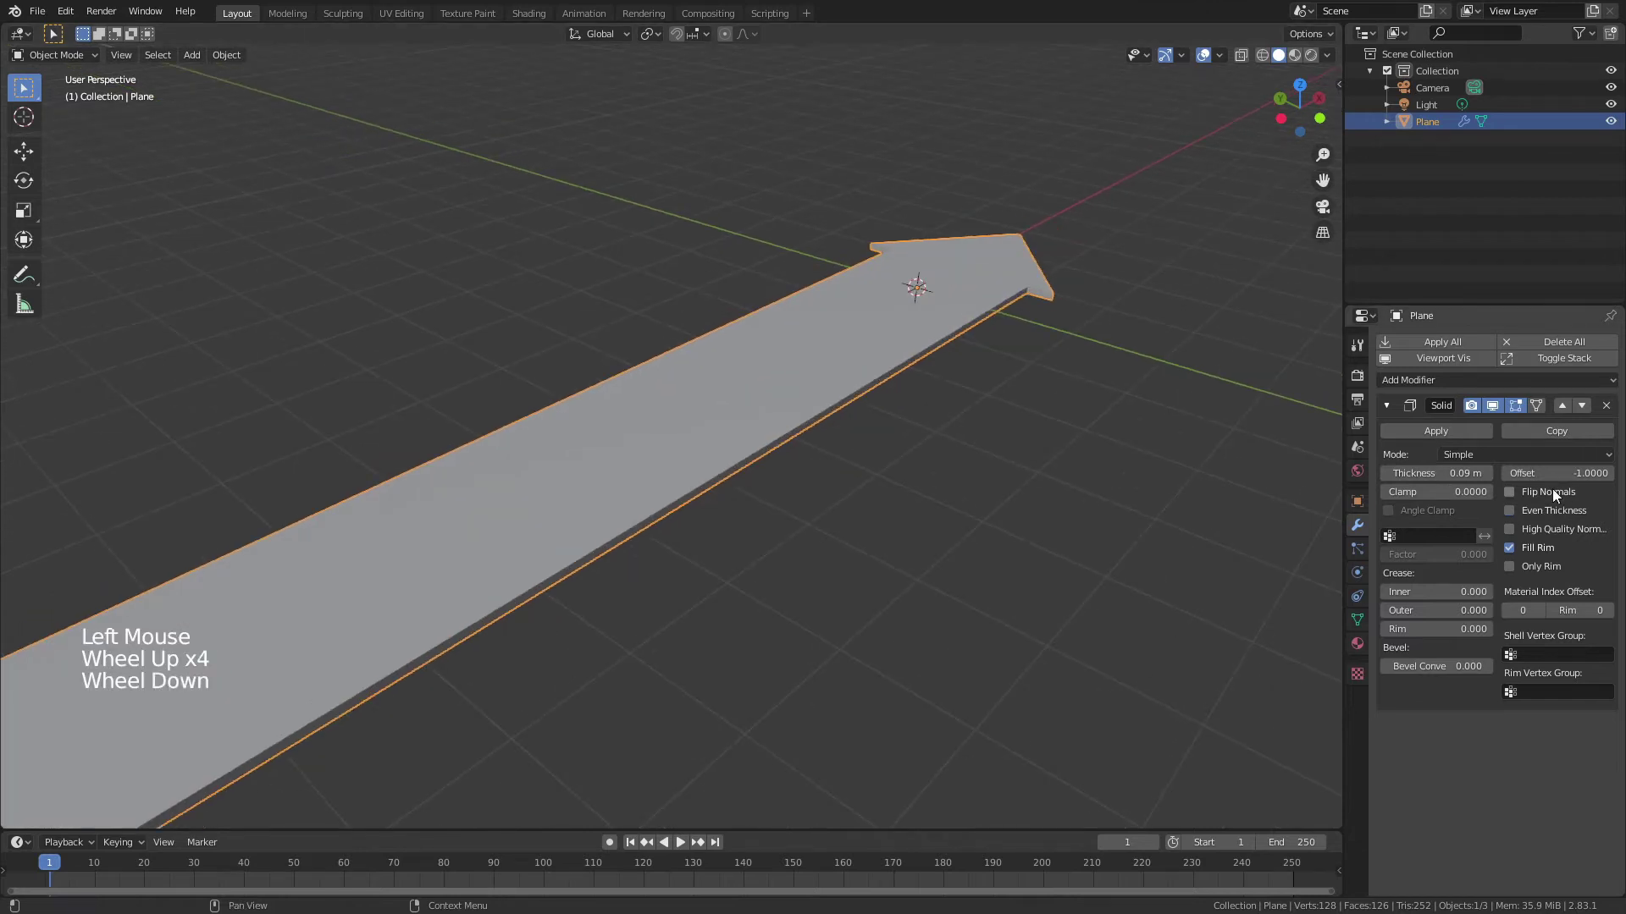
- Add a Bevel modifier with 2 segments and limit method Angle
click(1388, 403)
click(1393, 382)
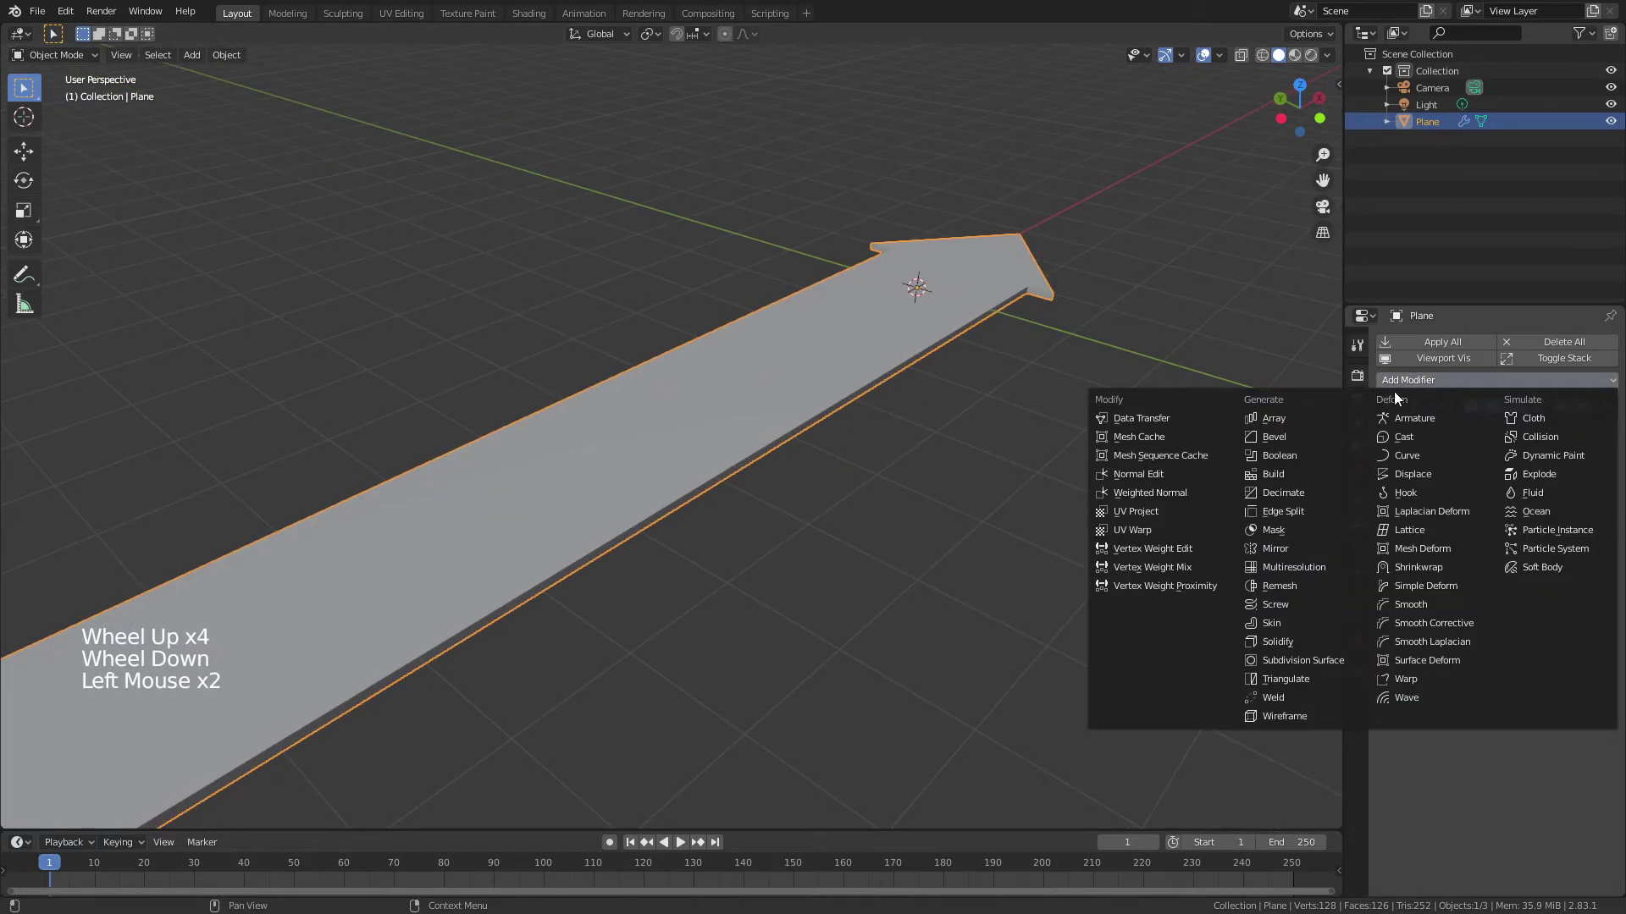
click(1299, 434)
click(1606, 577)
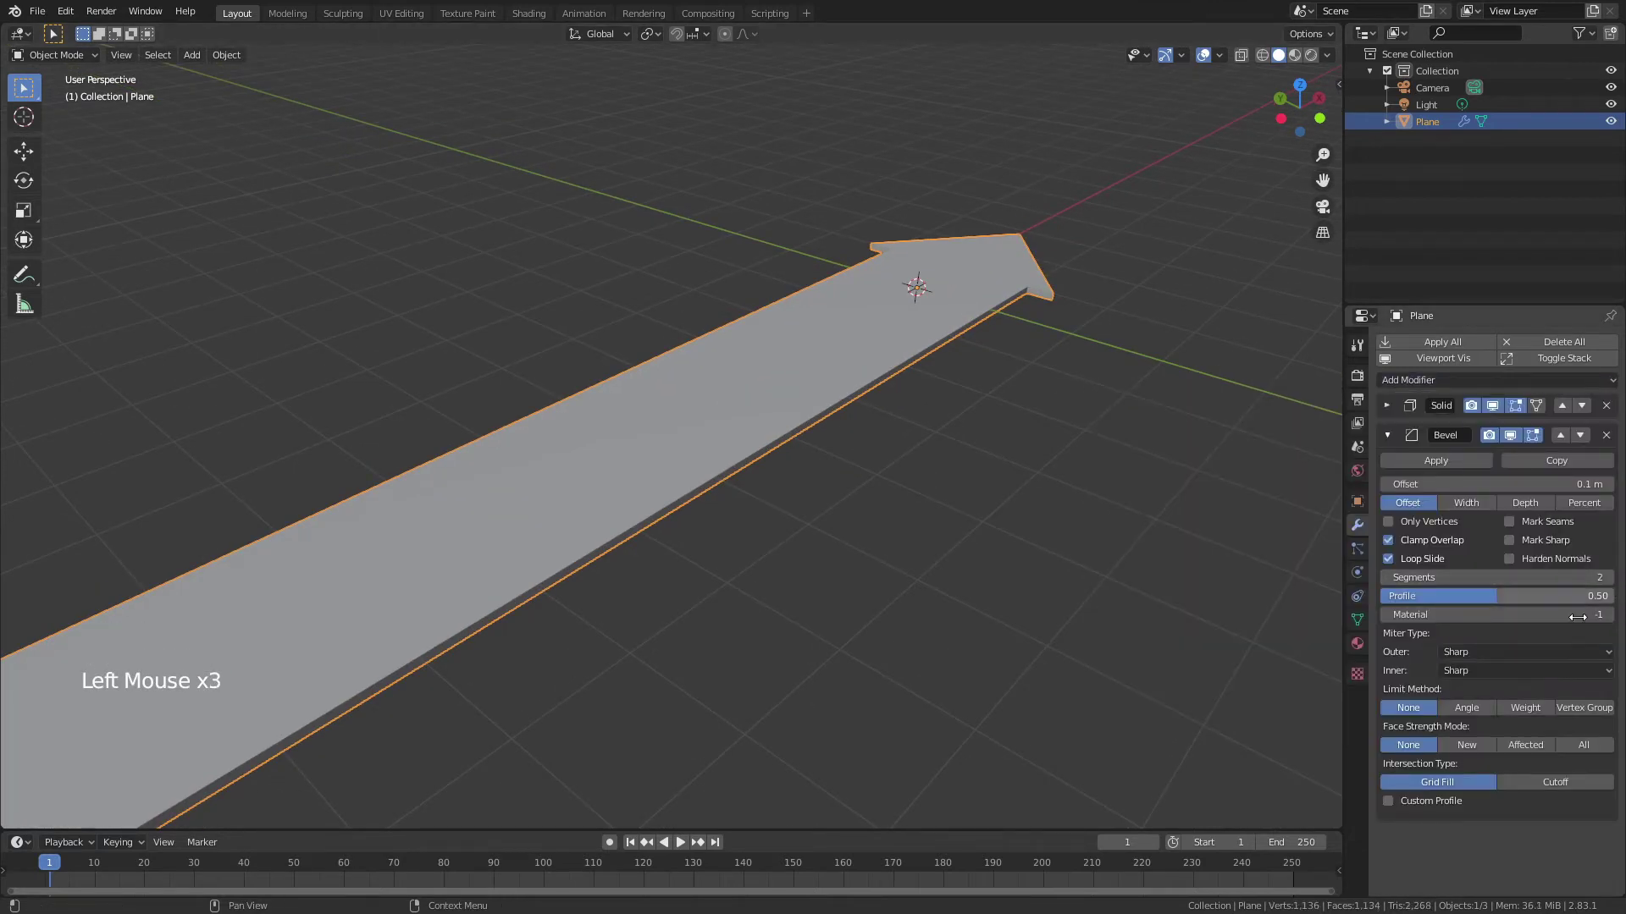
click(1467, 708)
- Add a Subdivision Surface modifier with viewport levels 2
click(1385, 434)
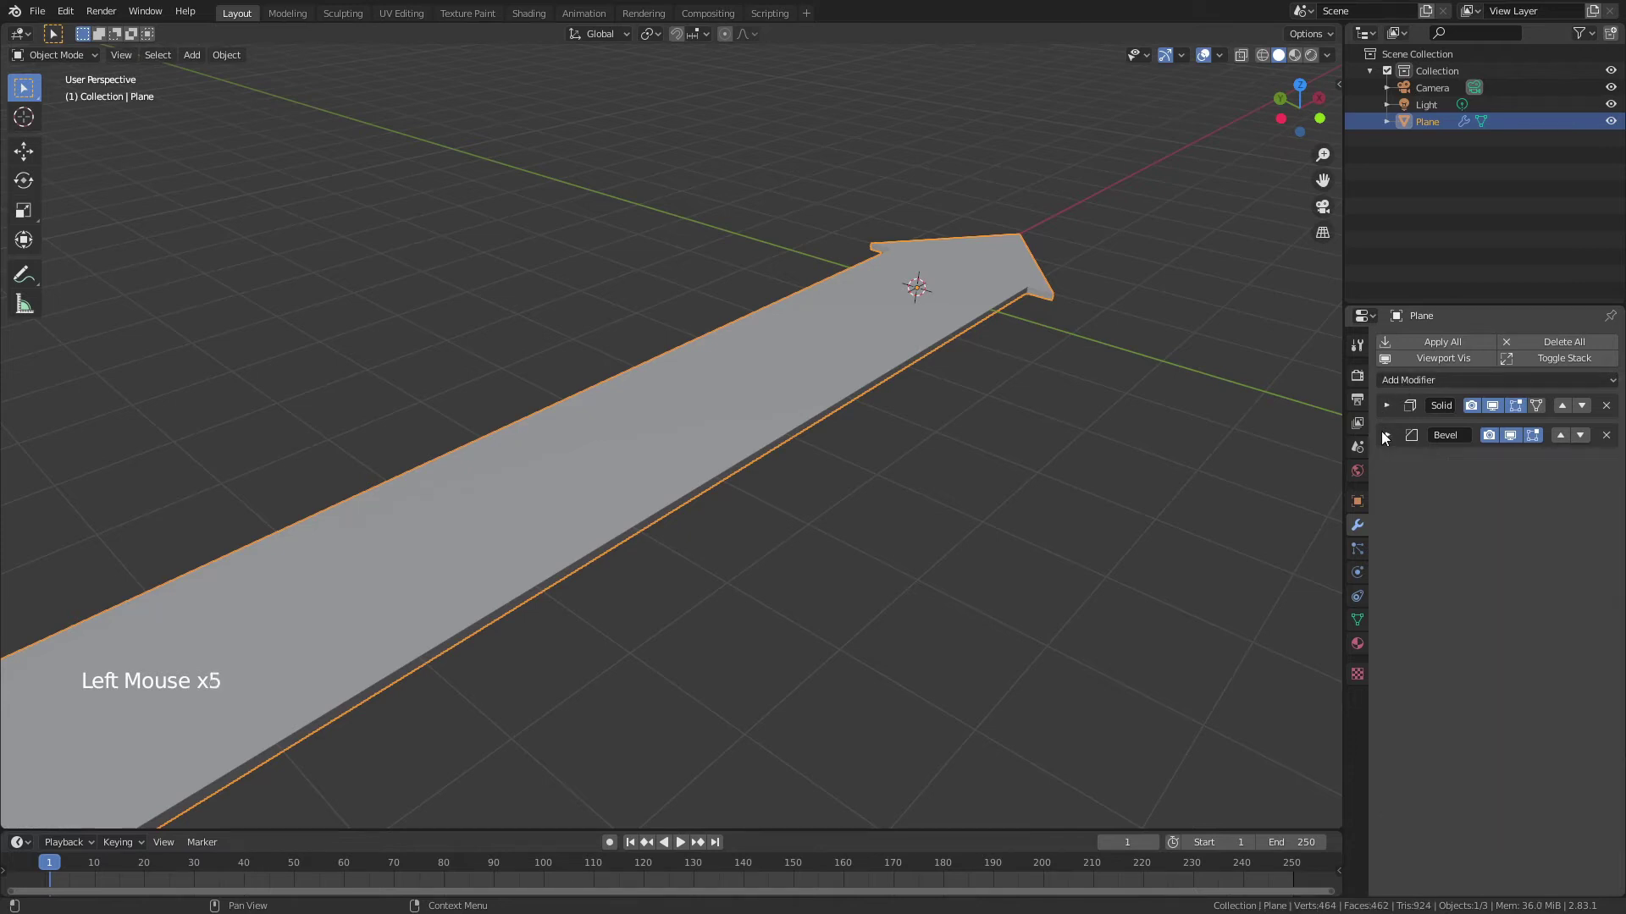
click(1409, 379)
click(1291, 662)
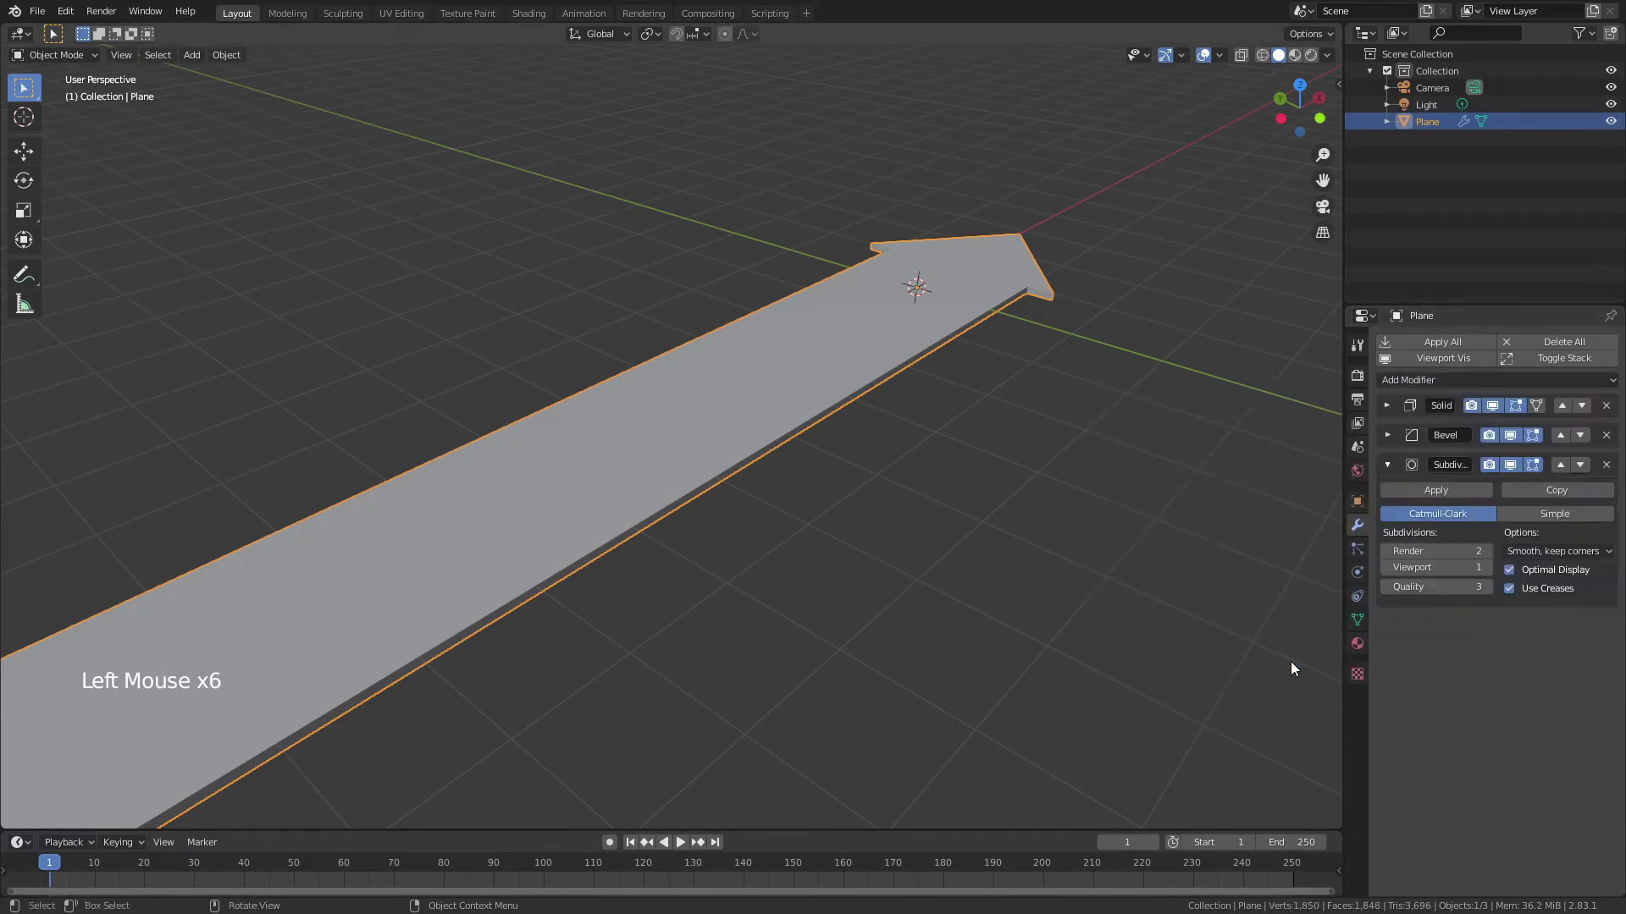
click(1487, 567)
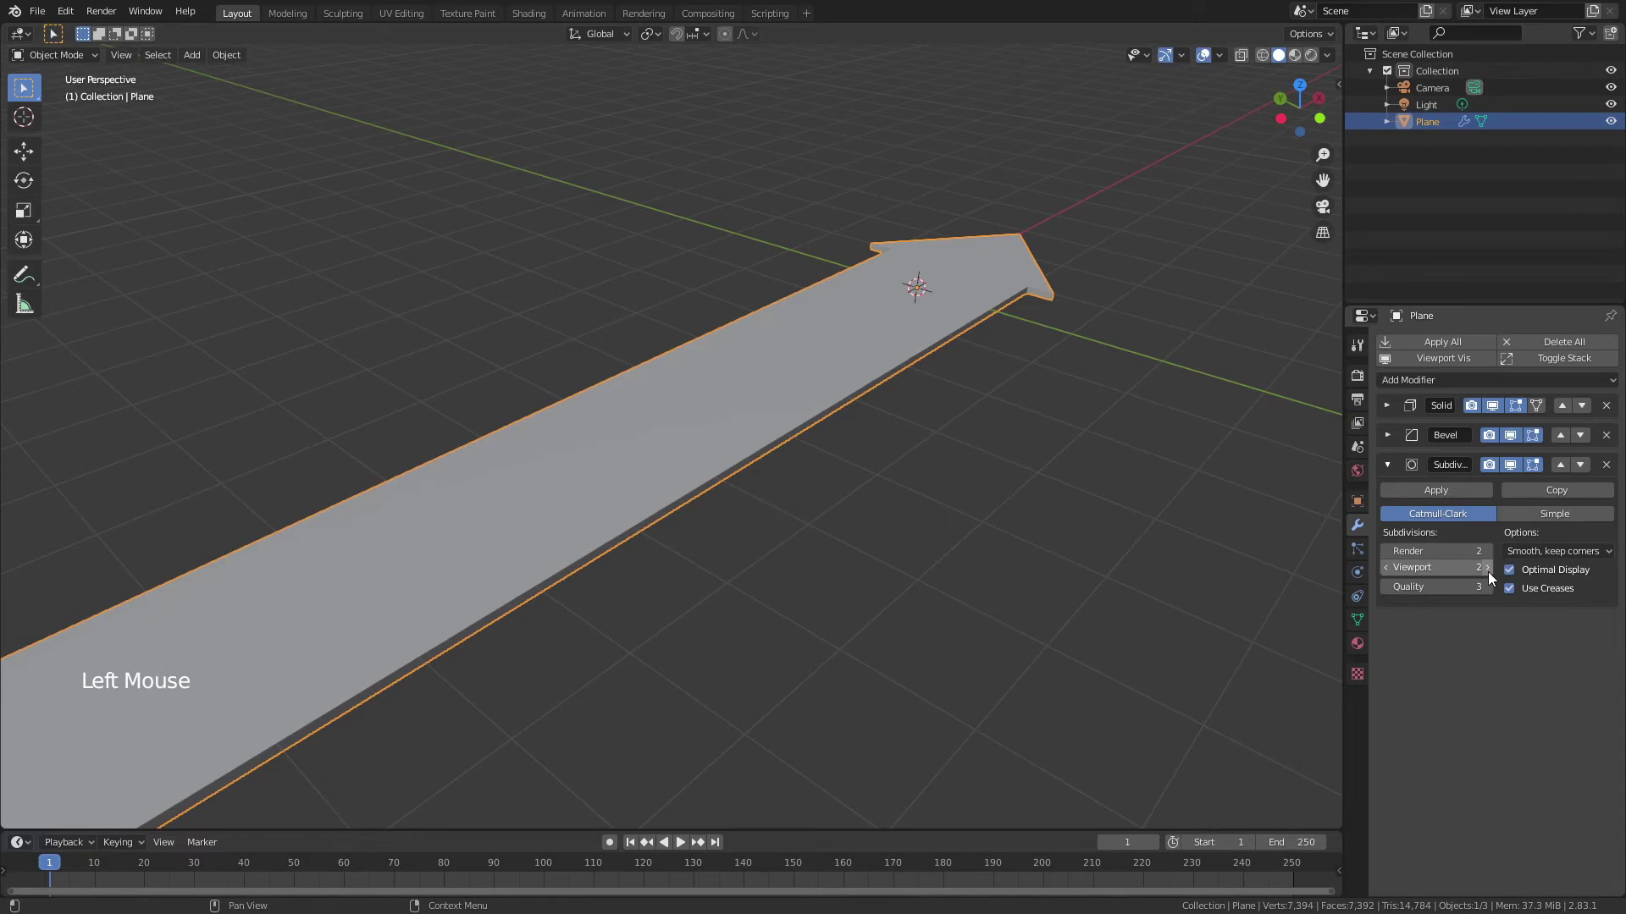
- Apply Shade Smooth to the arrow
click(1390, 466)
middle_drag(1101, 525, 975, 414)
right_click(975, 414)
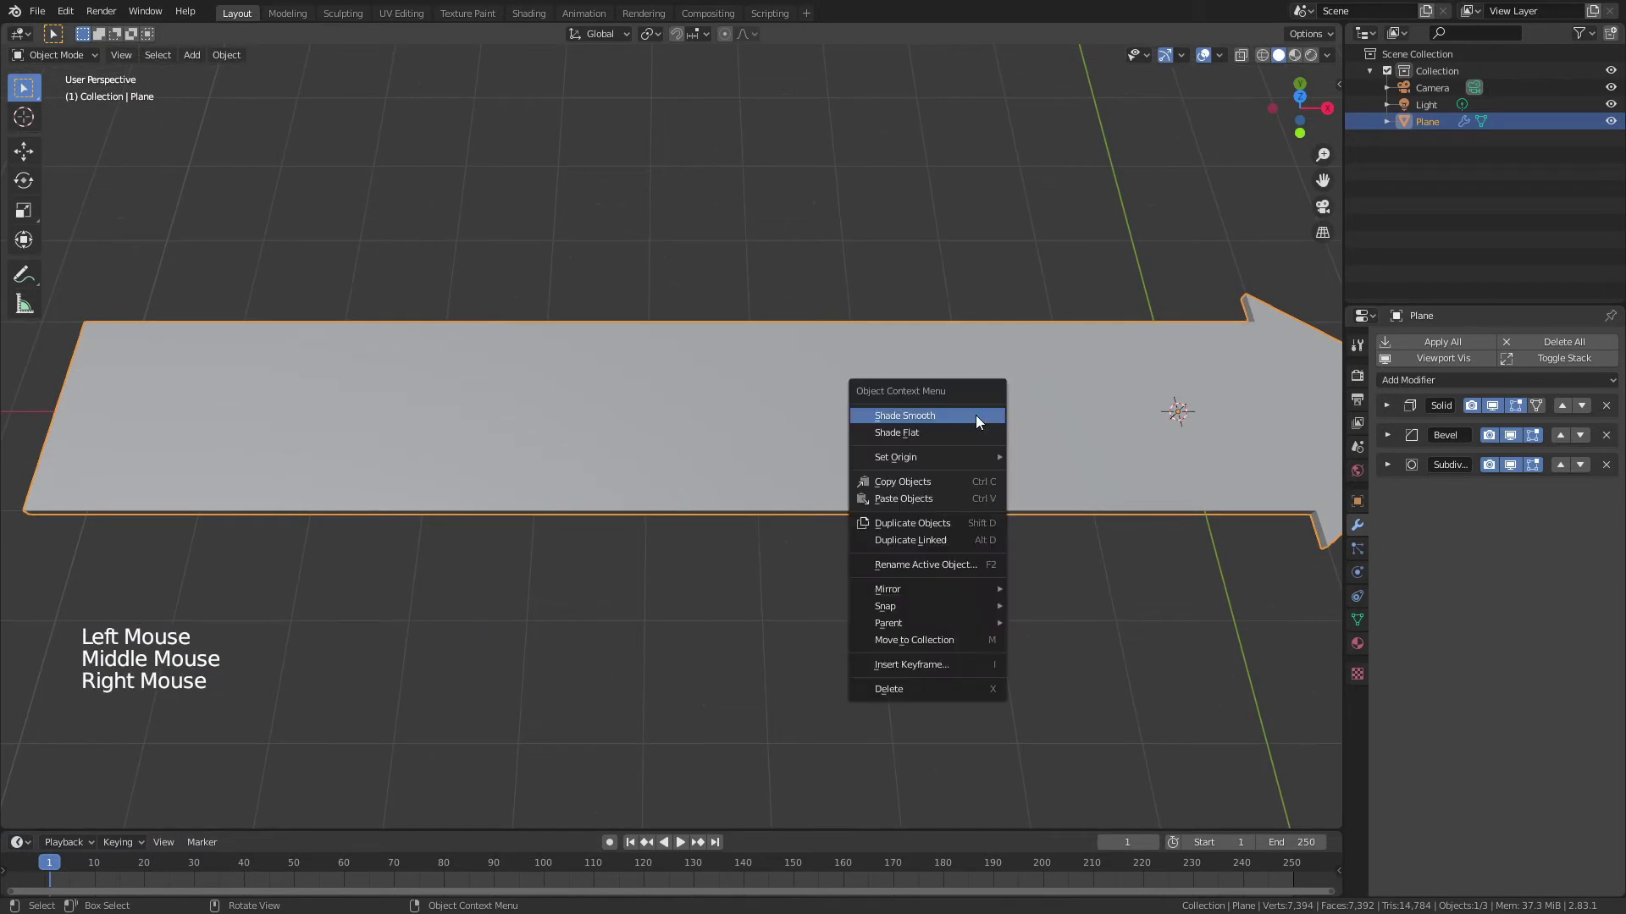
shift+middle_drag(1221, 437, 1006, 519)
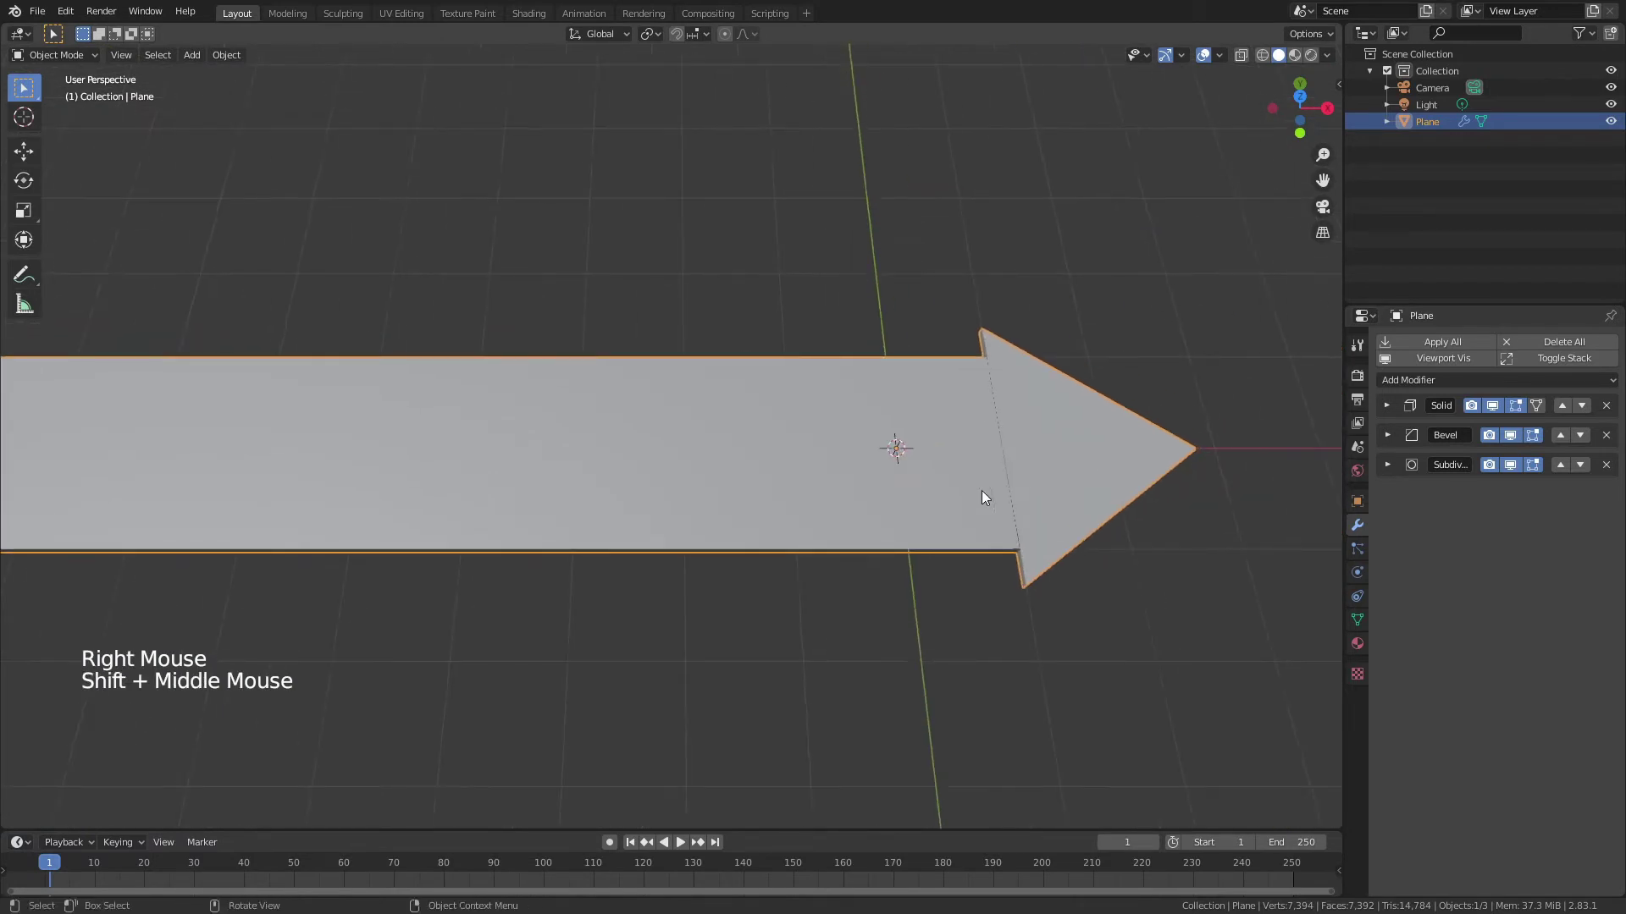
- Enable Auto Smooth at 30° in the arrow's mesh Normals settings
click(1356, 618)
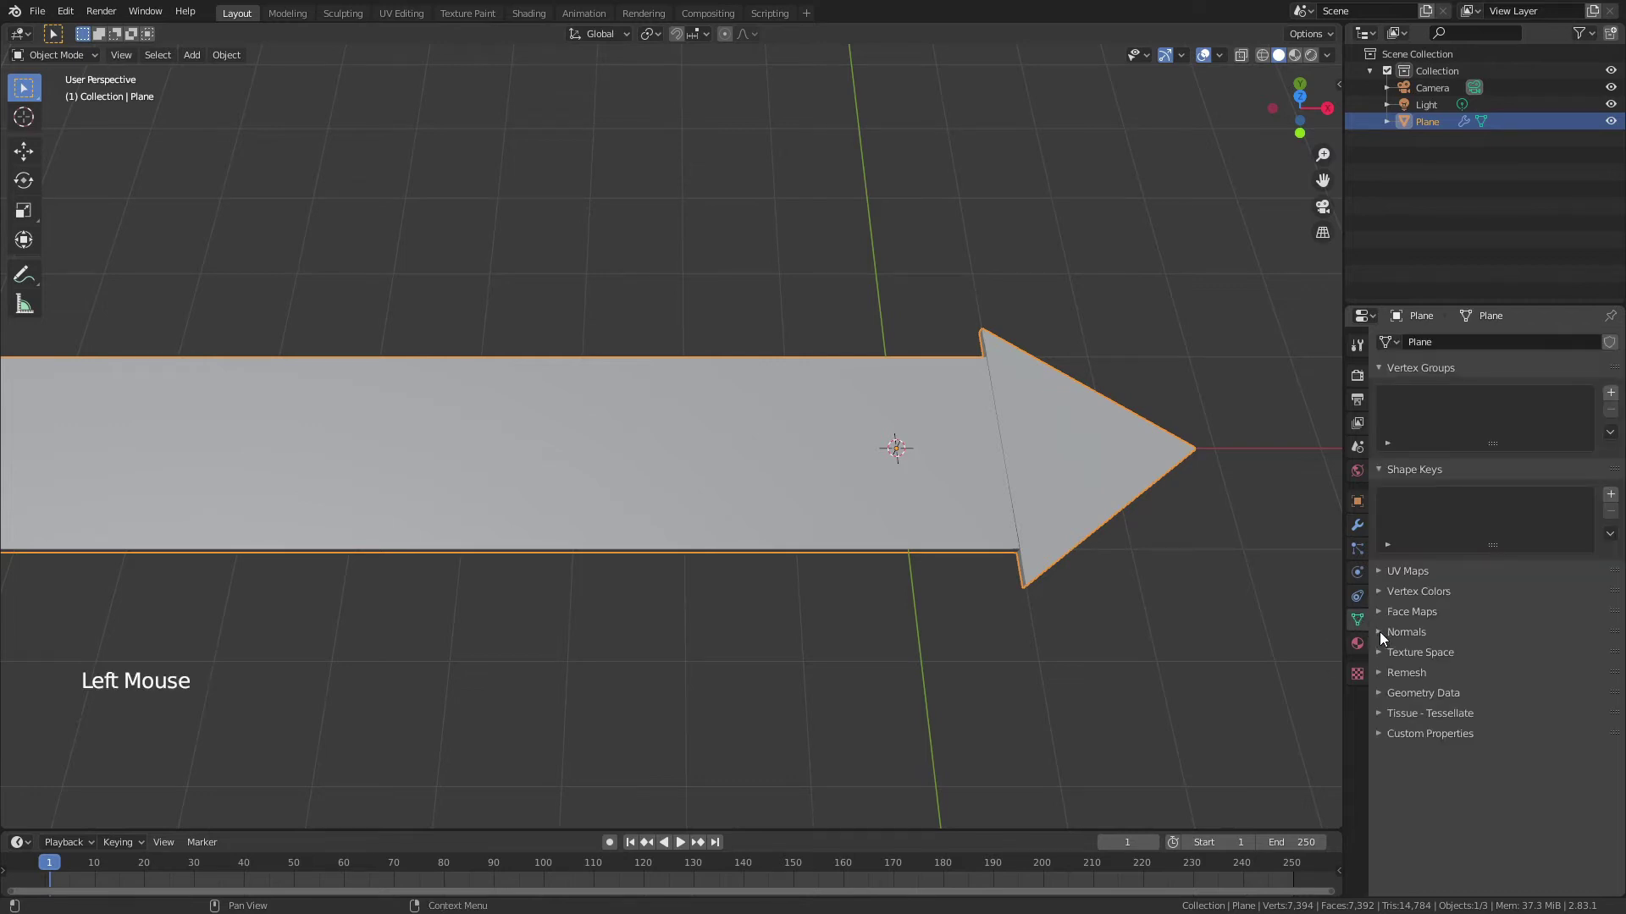
click(1379, 632)
click(1403, 652)
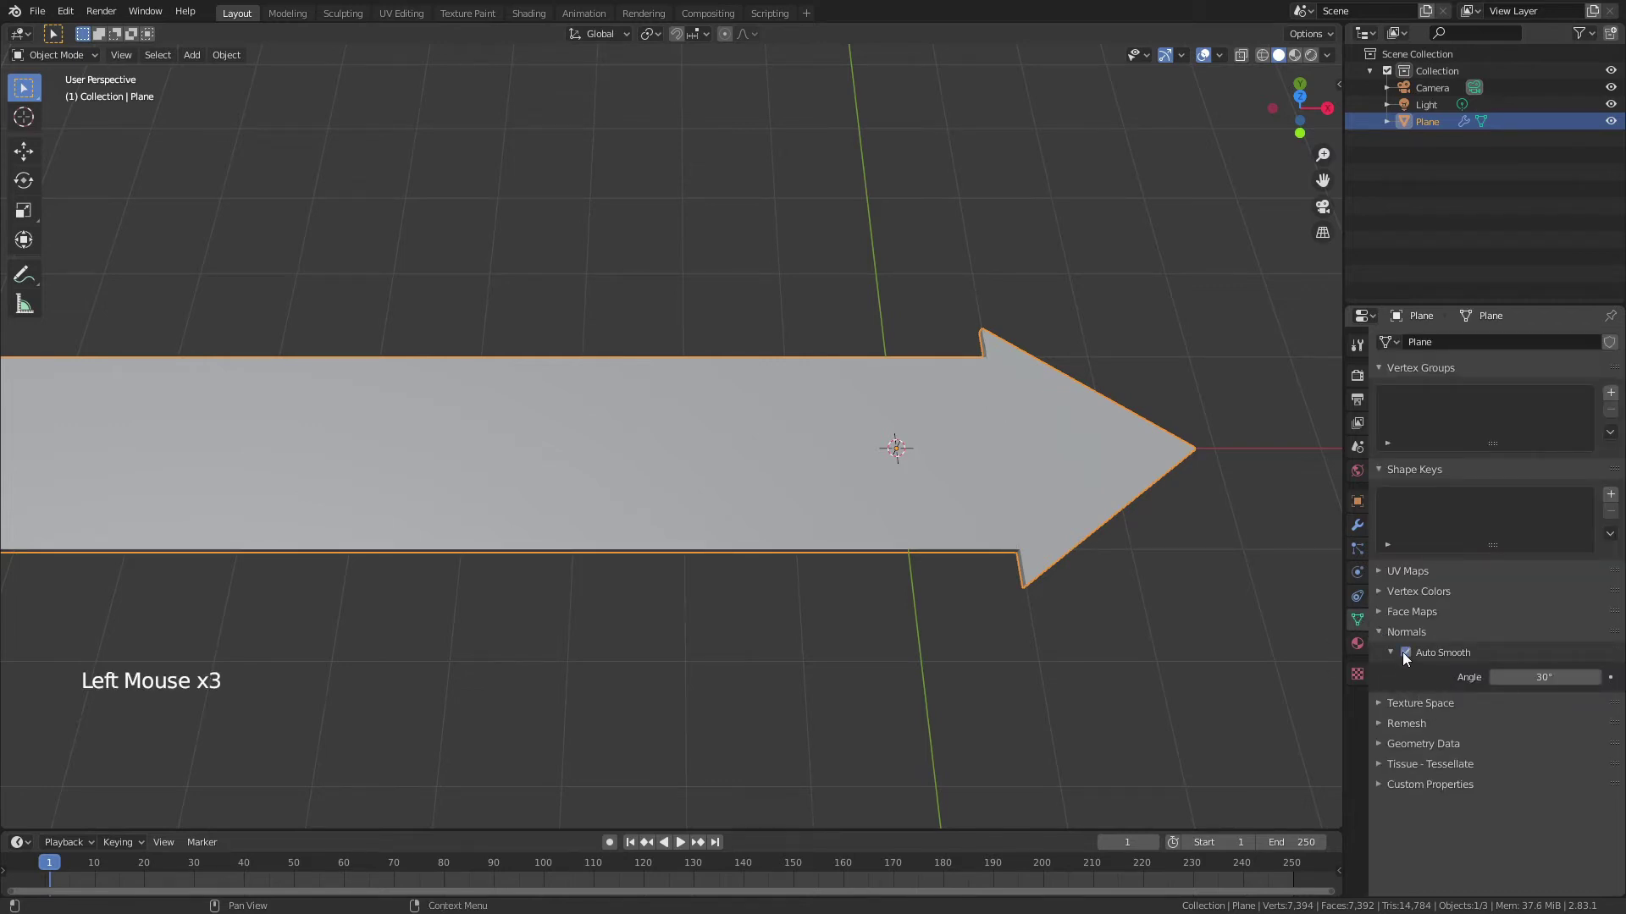
click(1380, 631)
scroll(708, 592, down, 5)
click(661, 584)
middle_drag(592, 571, 800, 461)
scroll(800, 462, up, 4)
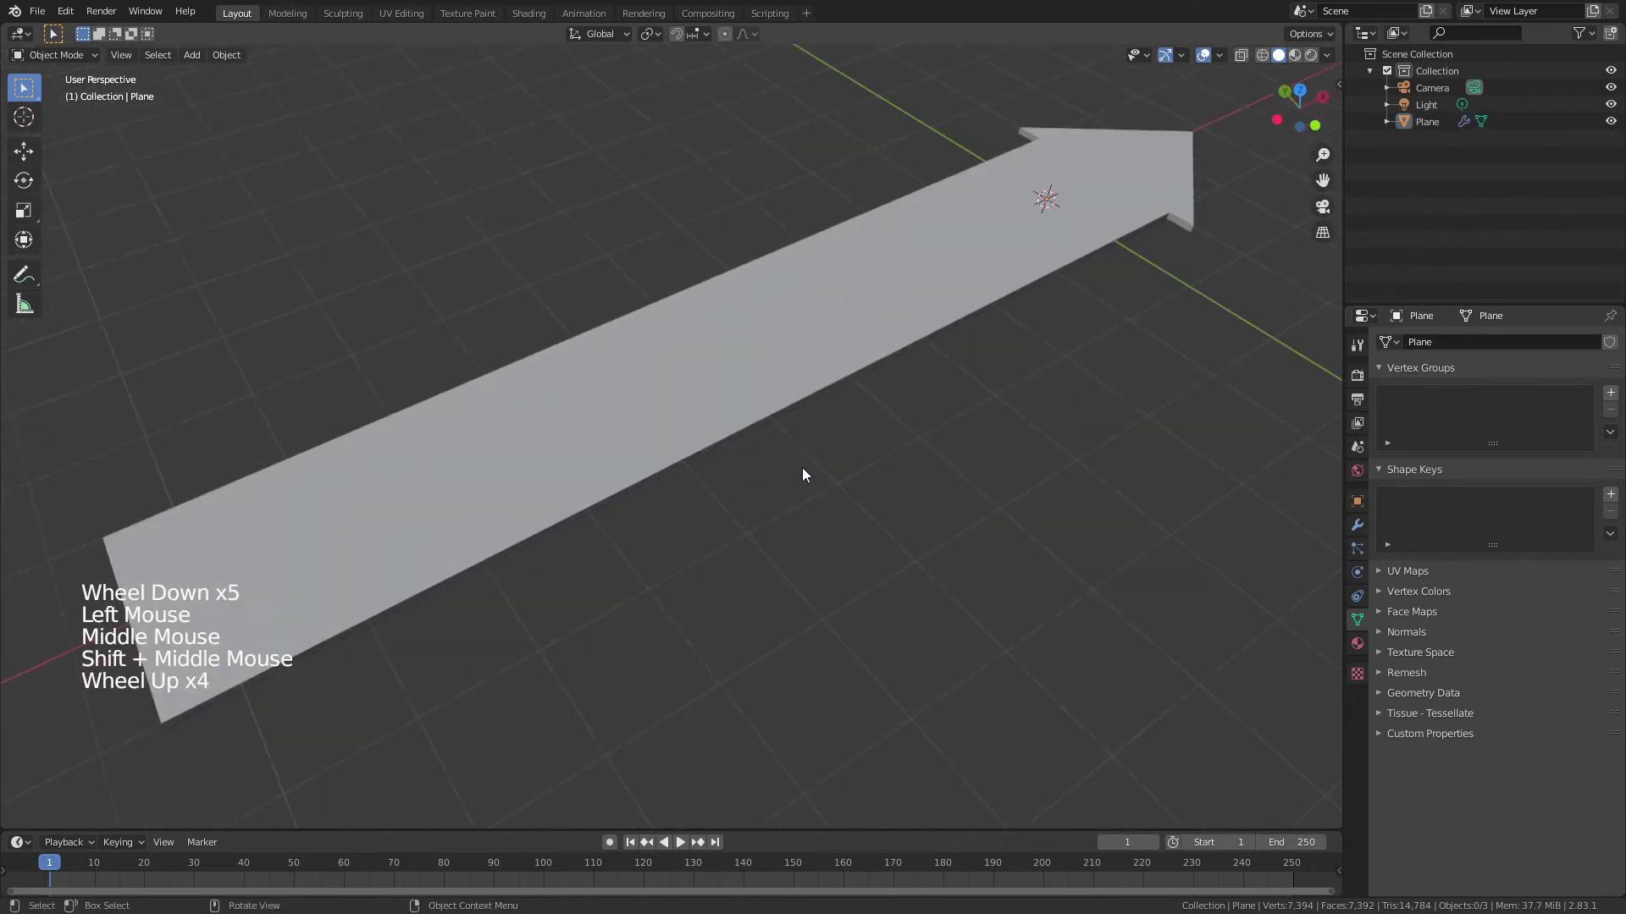
scroll(848, 480, down, 1)
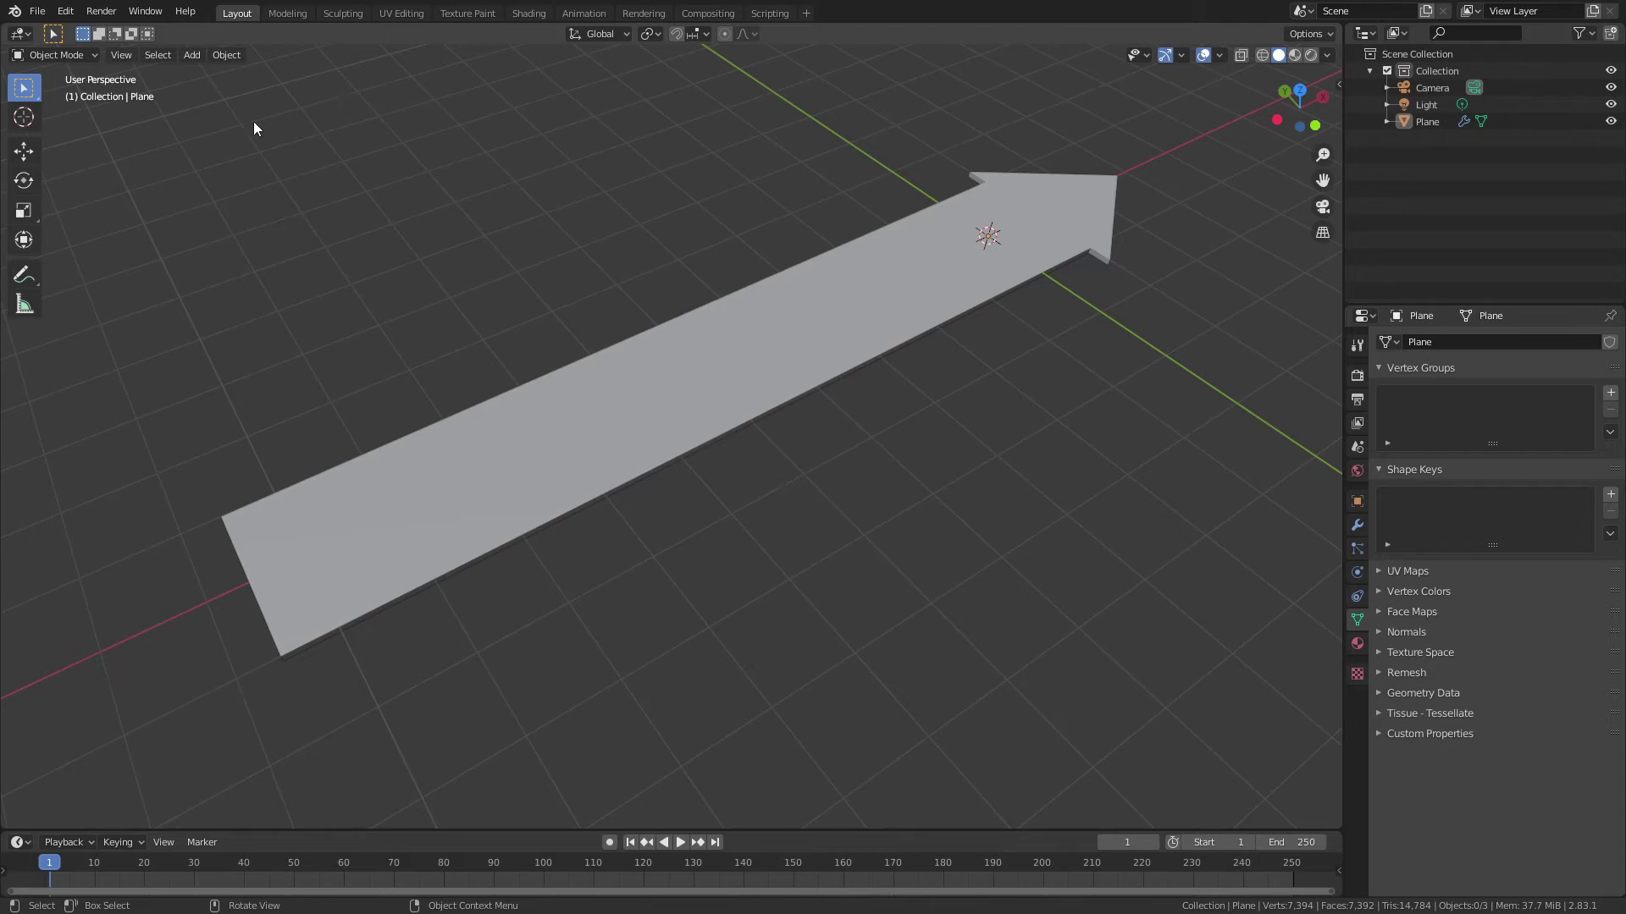
click(62, 15)
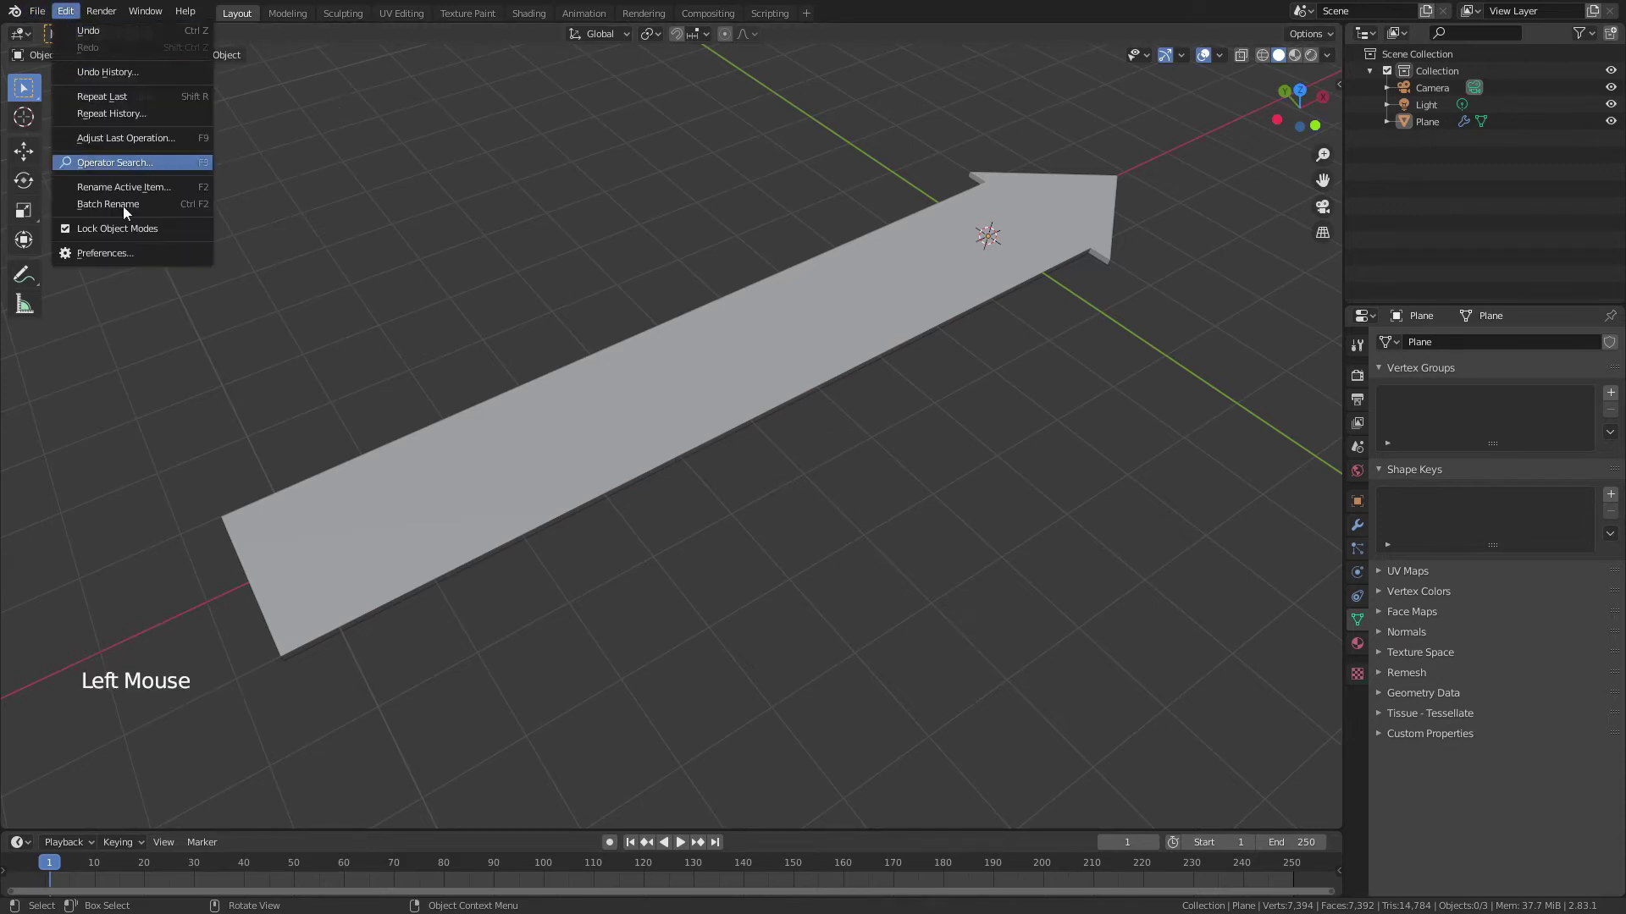
click(135, 252)
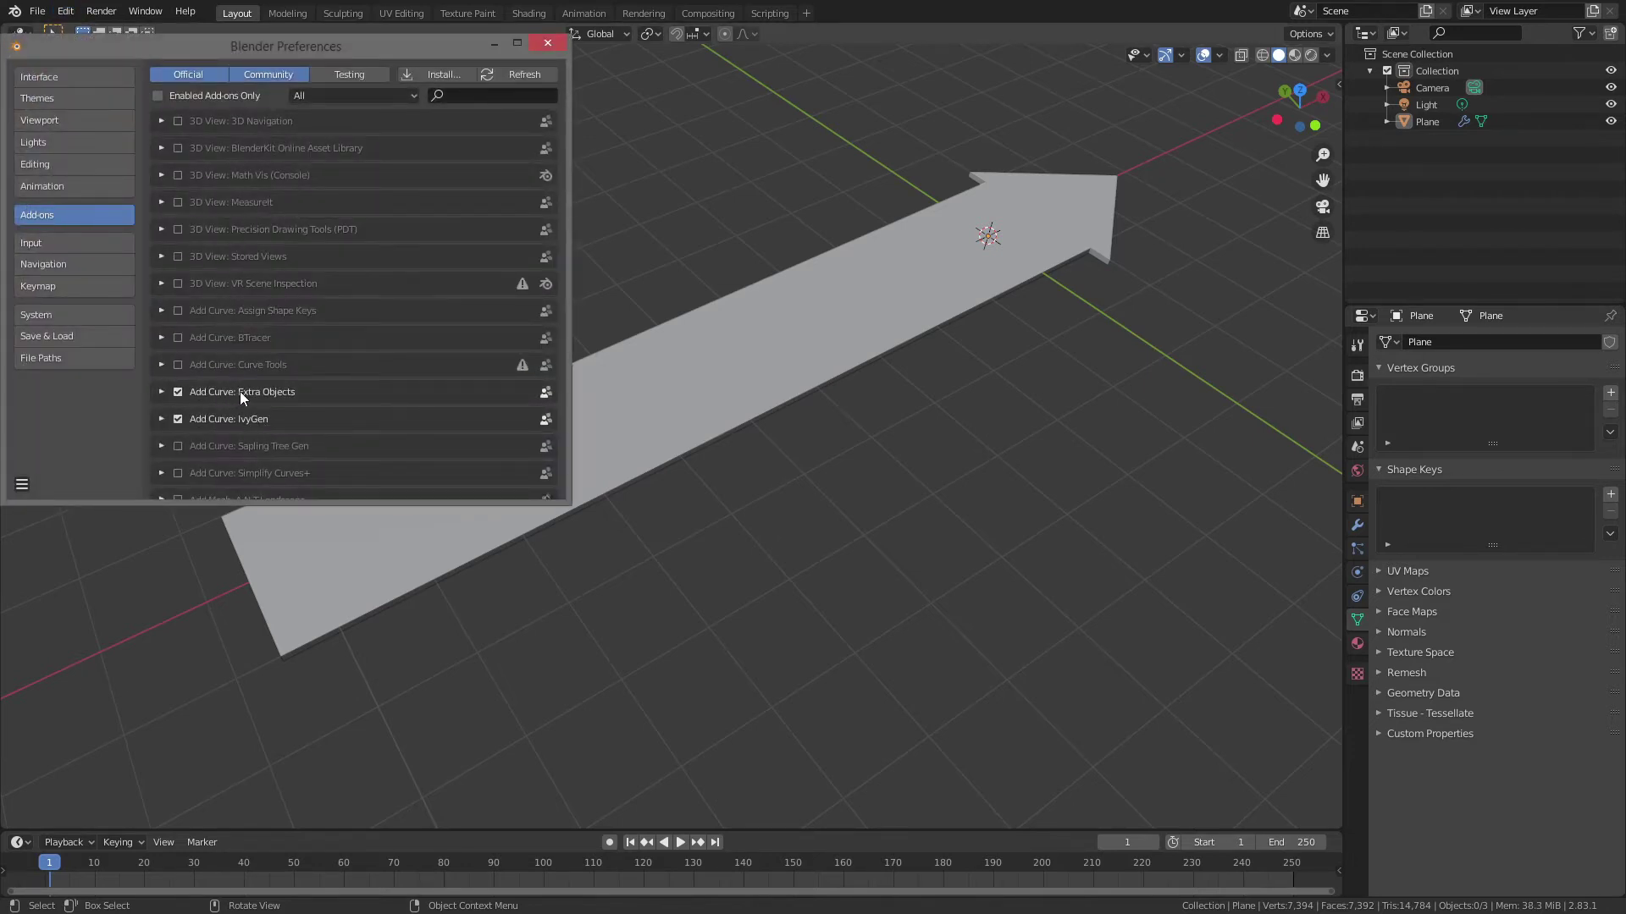
click(548, 44)
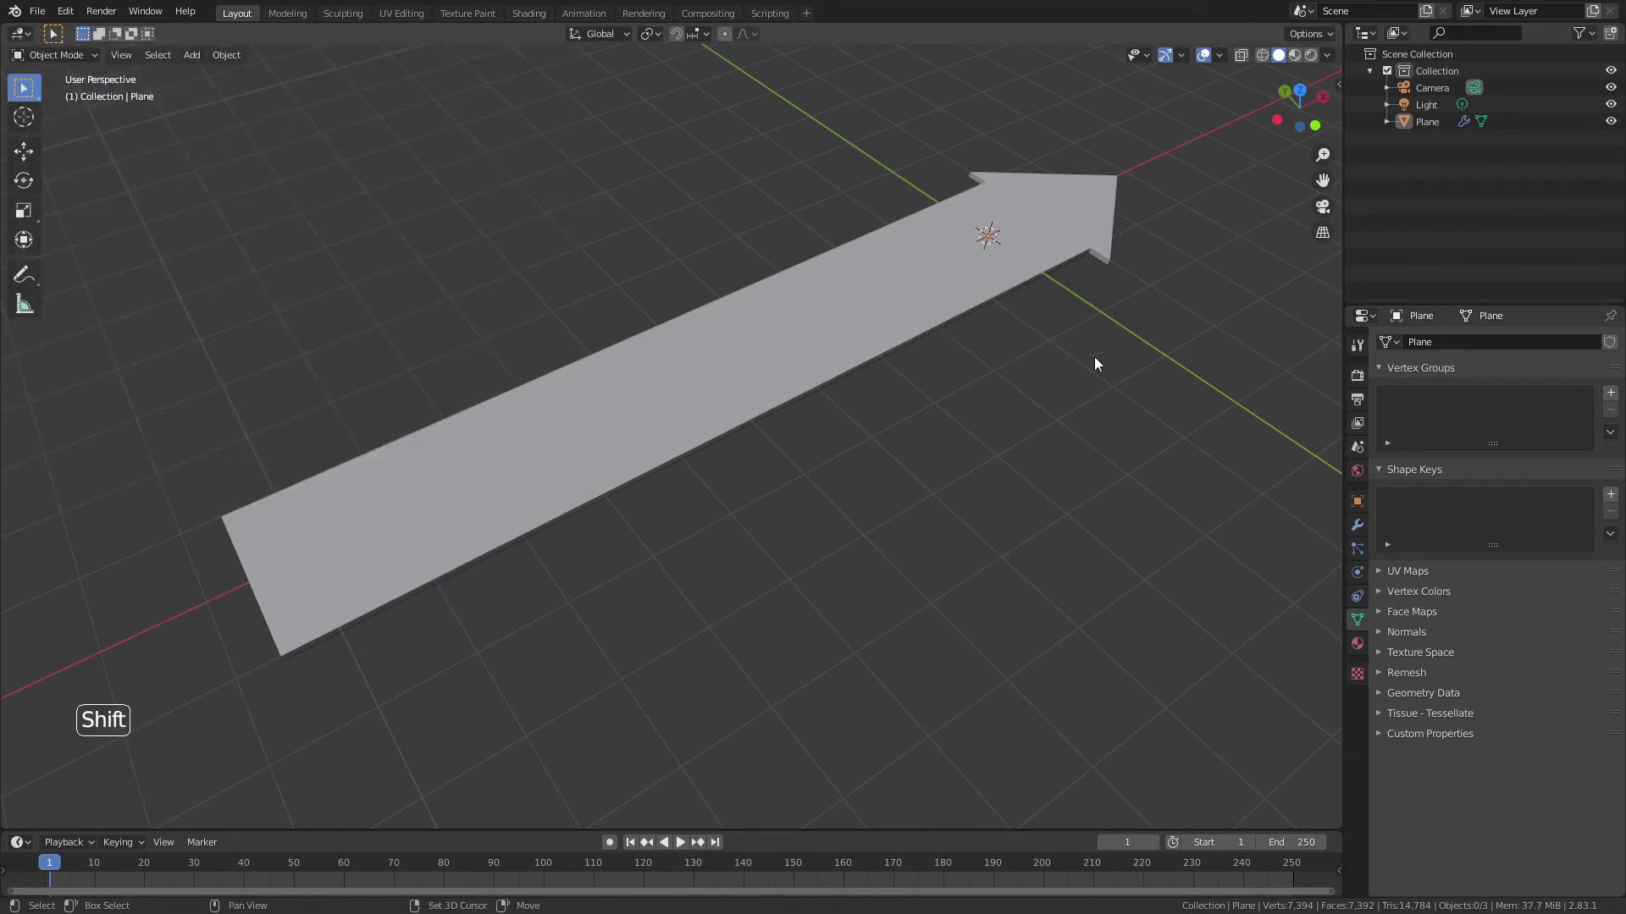
shift+middle_drag(1094, 358, 764, 369)
shift+middle_drag(892, 319, 754, 318)
- Add an Arc curve with a 180° end angle and 12 sides
key(shift+a)
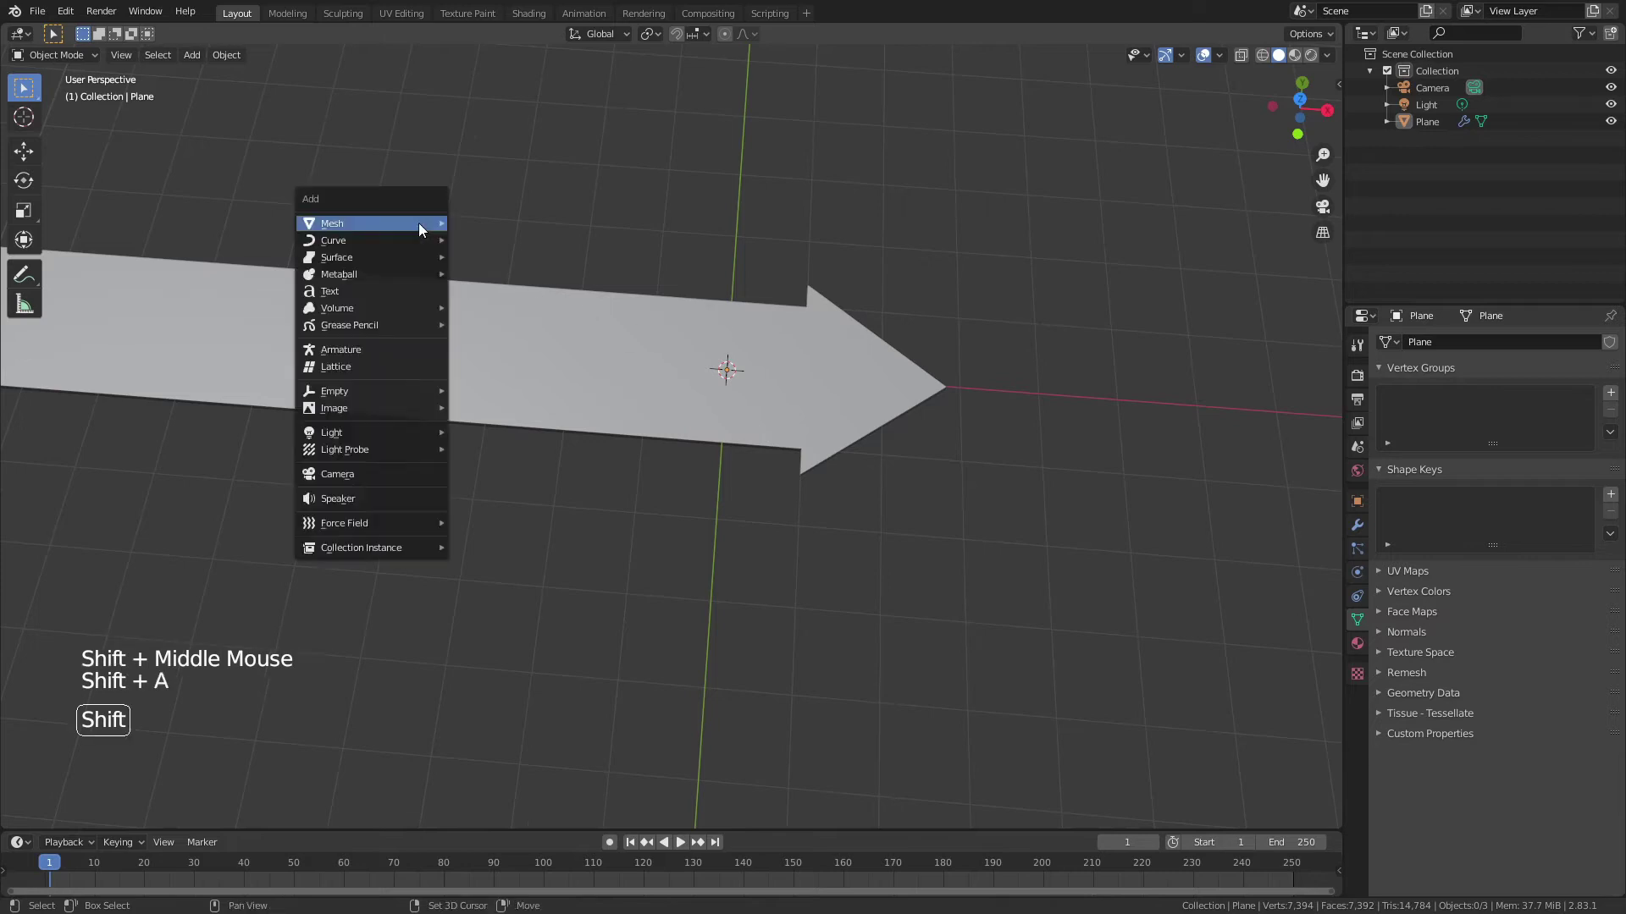
mouse_move(400, 243)
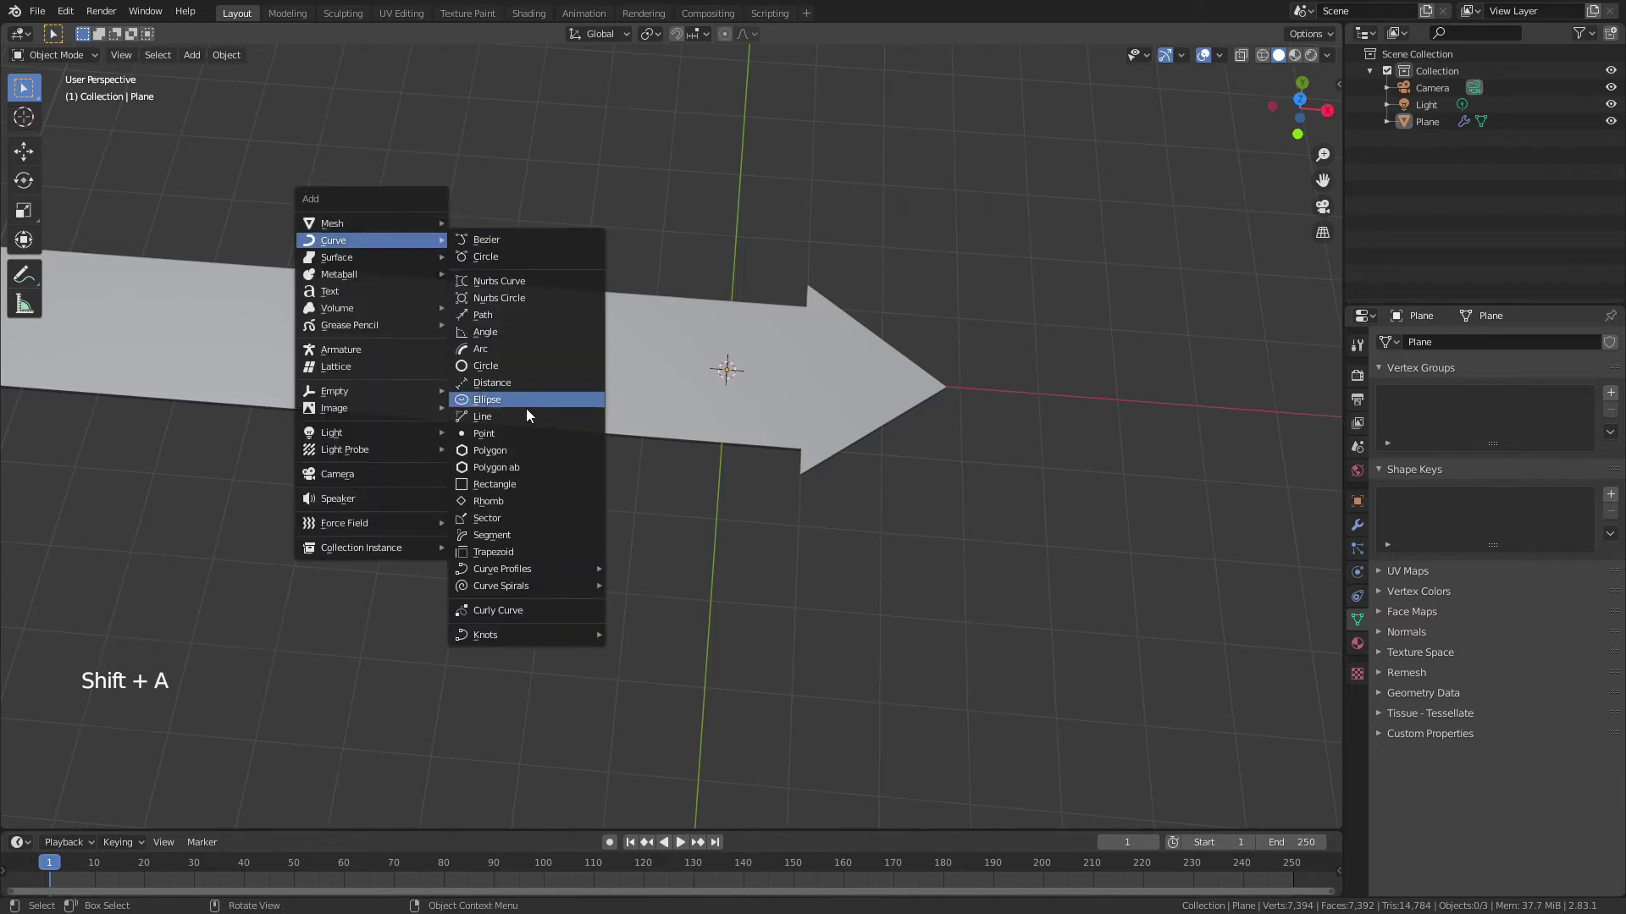
click(514, 345)
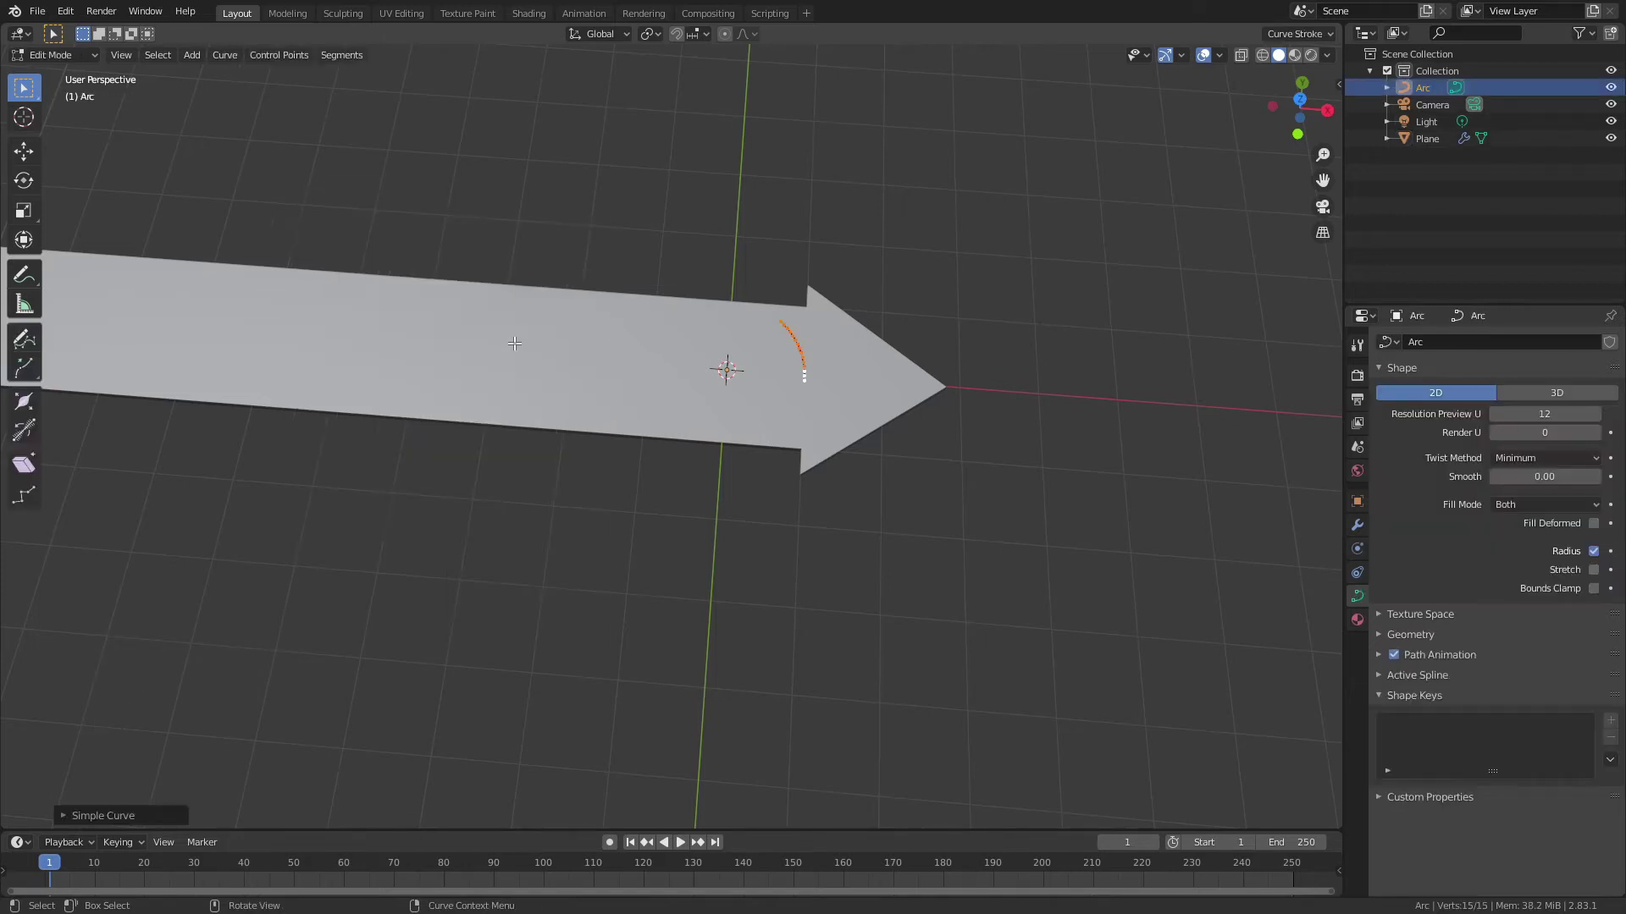
click(63, 815)
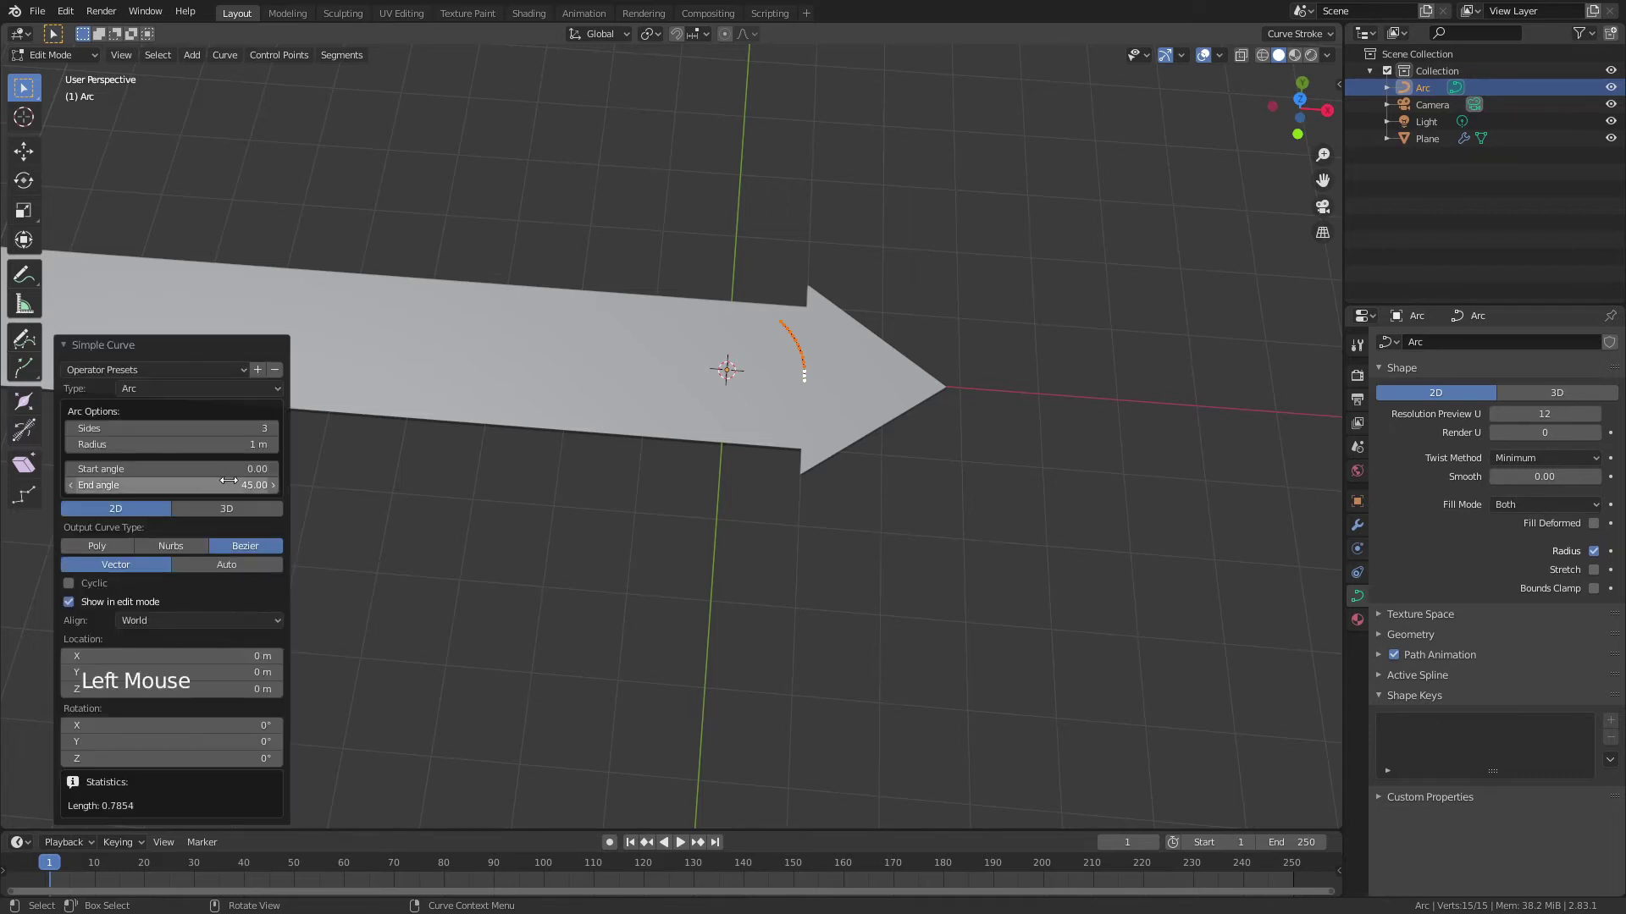
double_click(231, 481)
text(180)
key(Return)
click(218, 428)
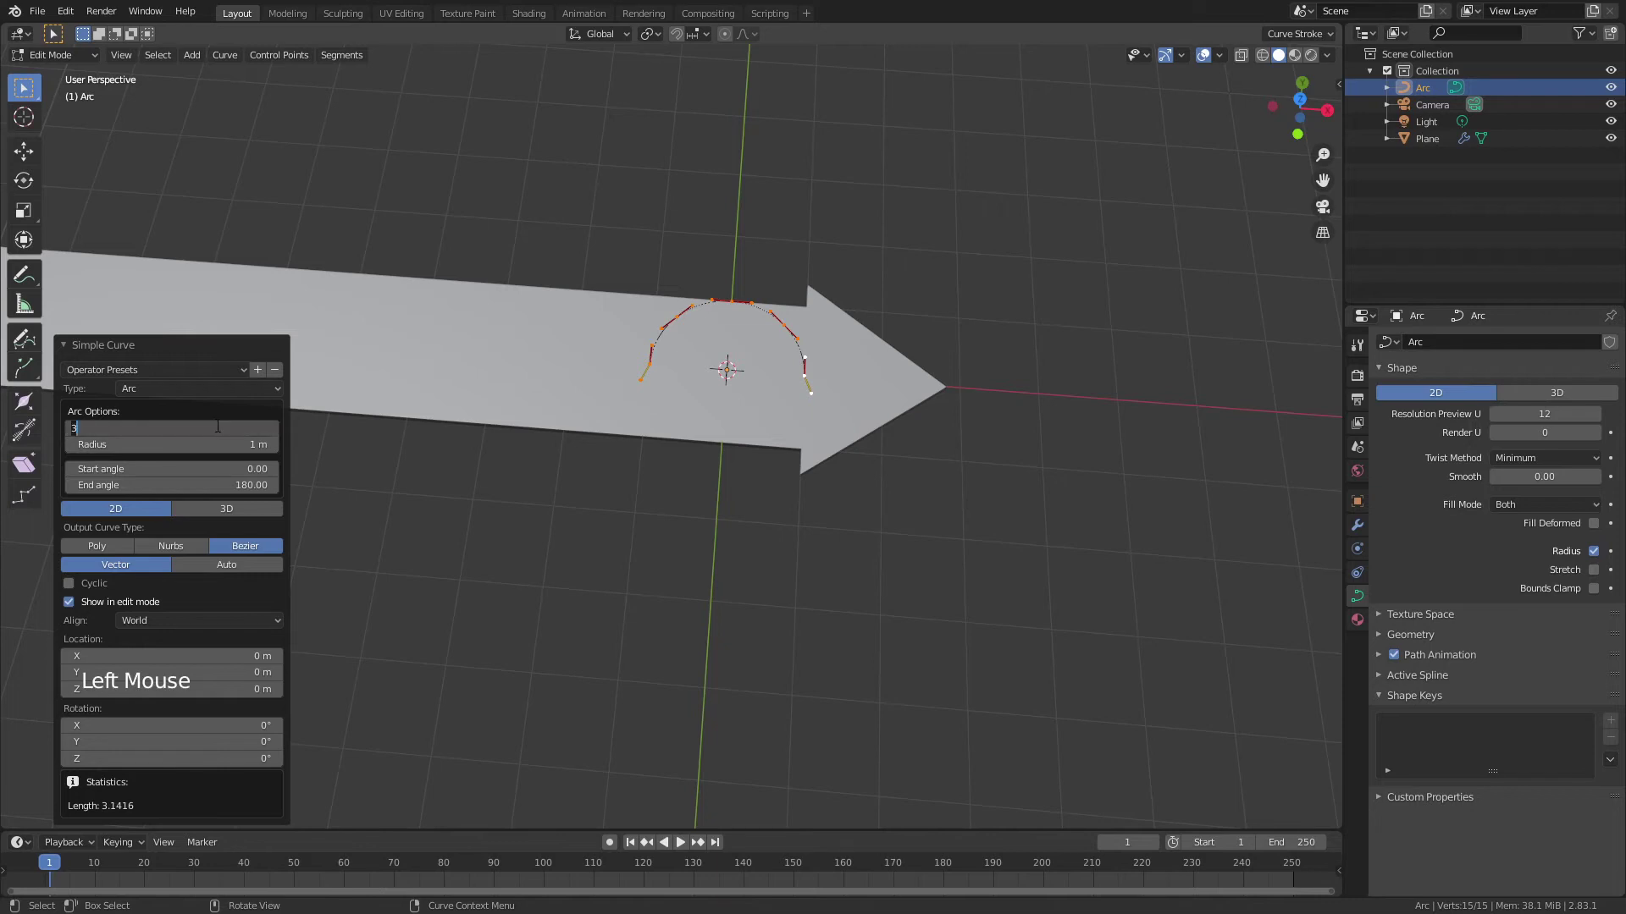
text(12)
key(Return)
- Scale the Arc up about 5.4 times in Object Mode
key(Tab)
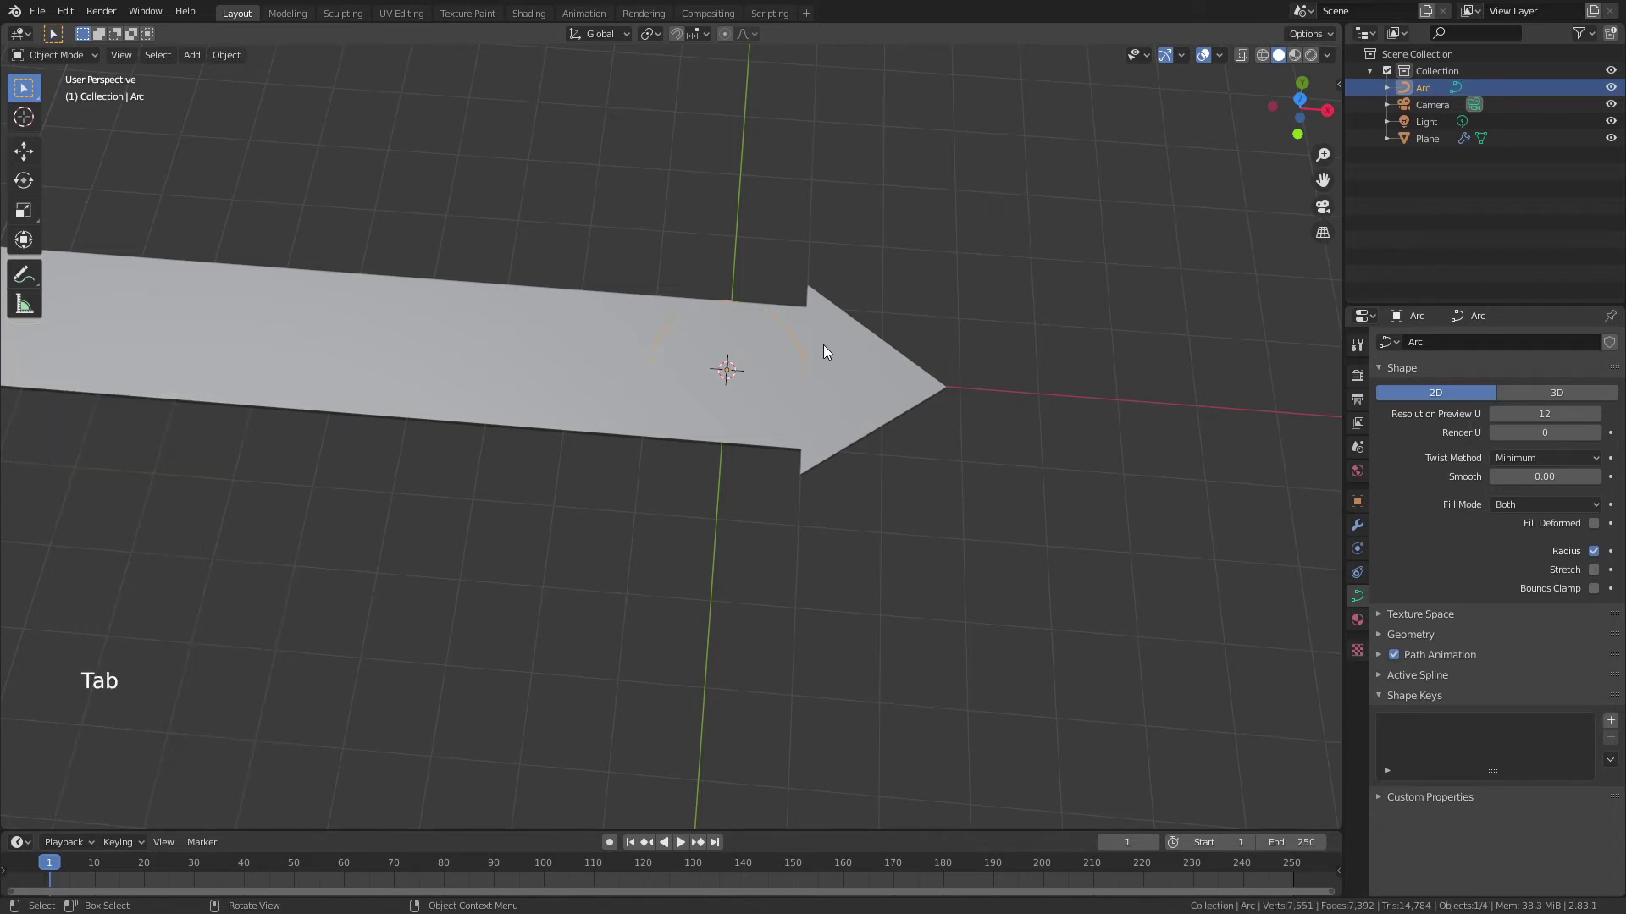
key(s)
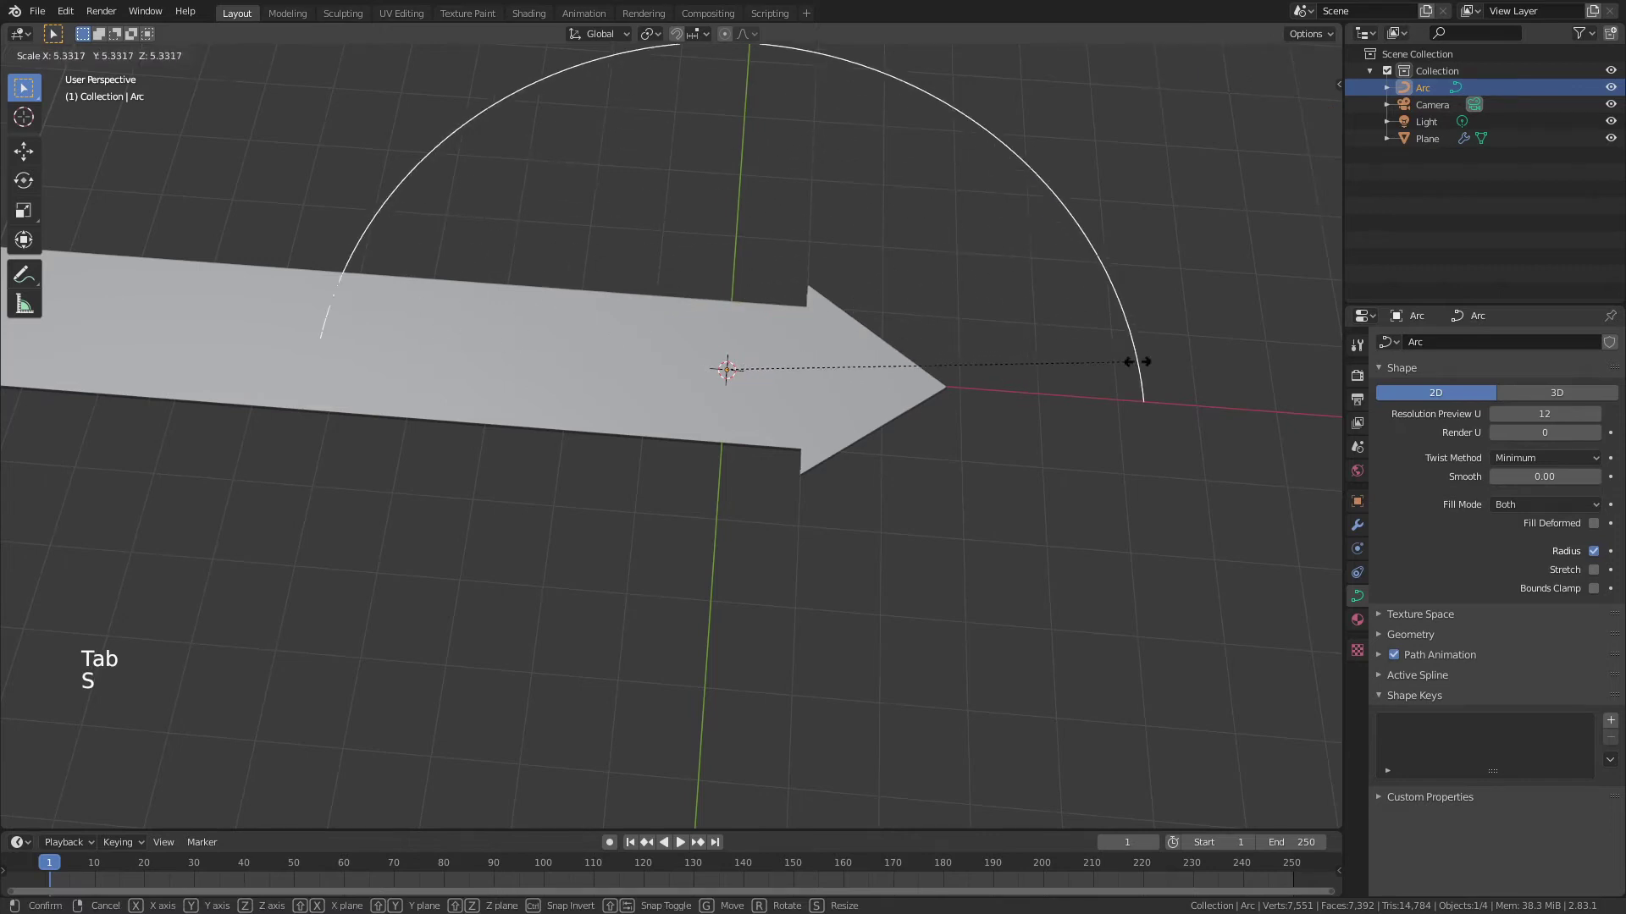
click(597, 408)
- Rename the arrow object to 'Arrow'
click(626, 411)
scroll(998, 394, down, 2)
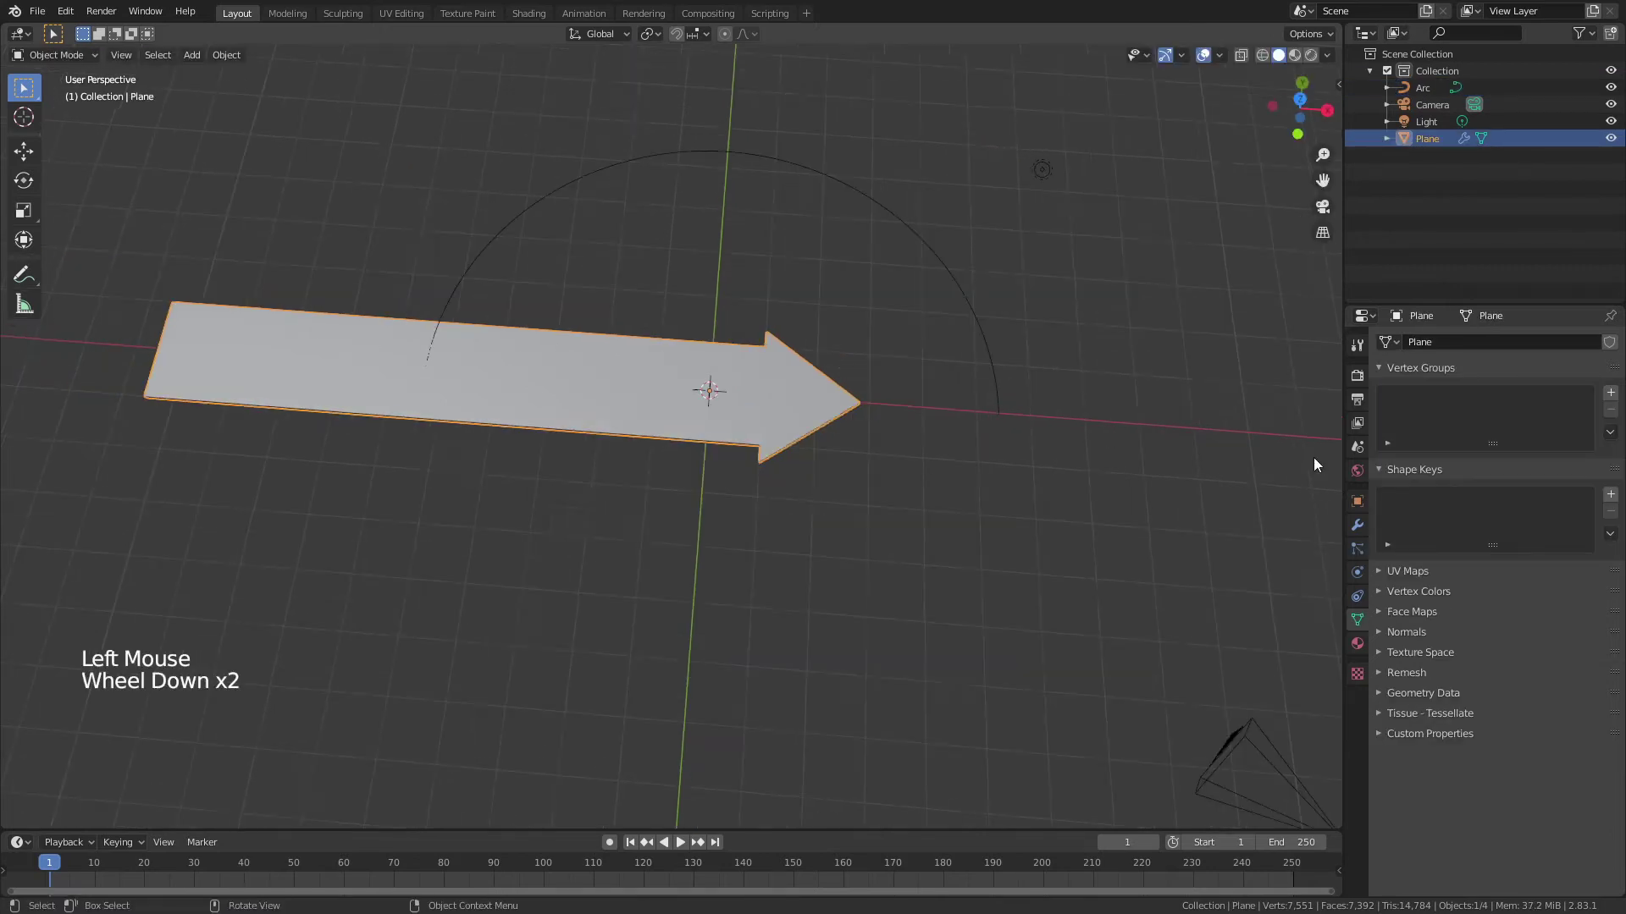
triple_click(1431, 137)
text(Arrow)
key(Return)
- Add a Curve modifier to the Arrow with Arc as its curve object
click(1357, 525)
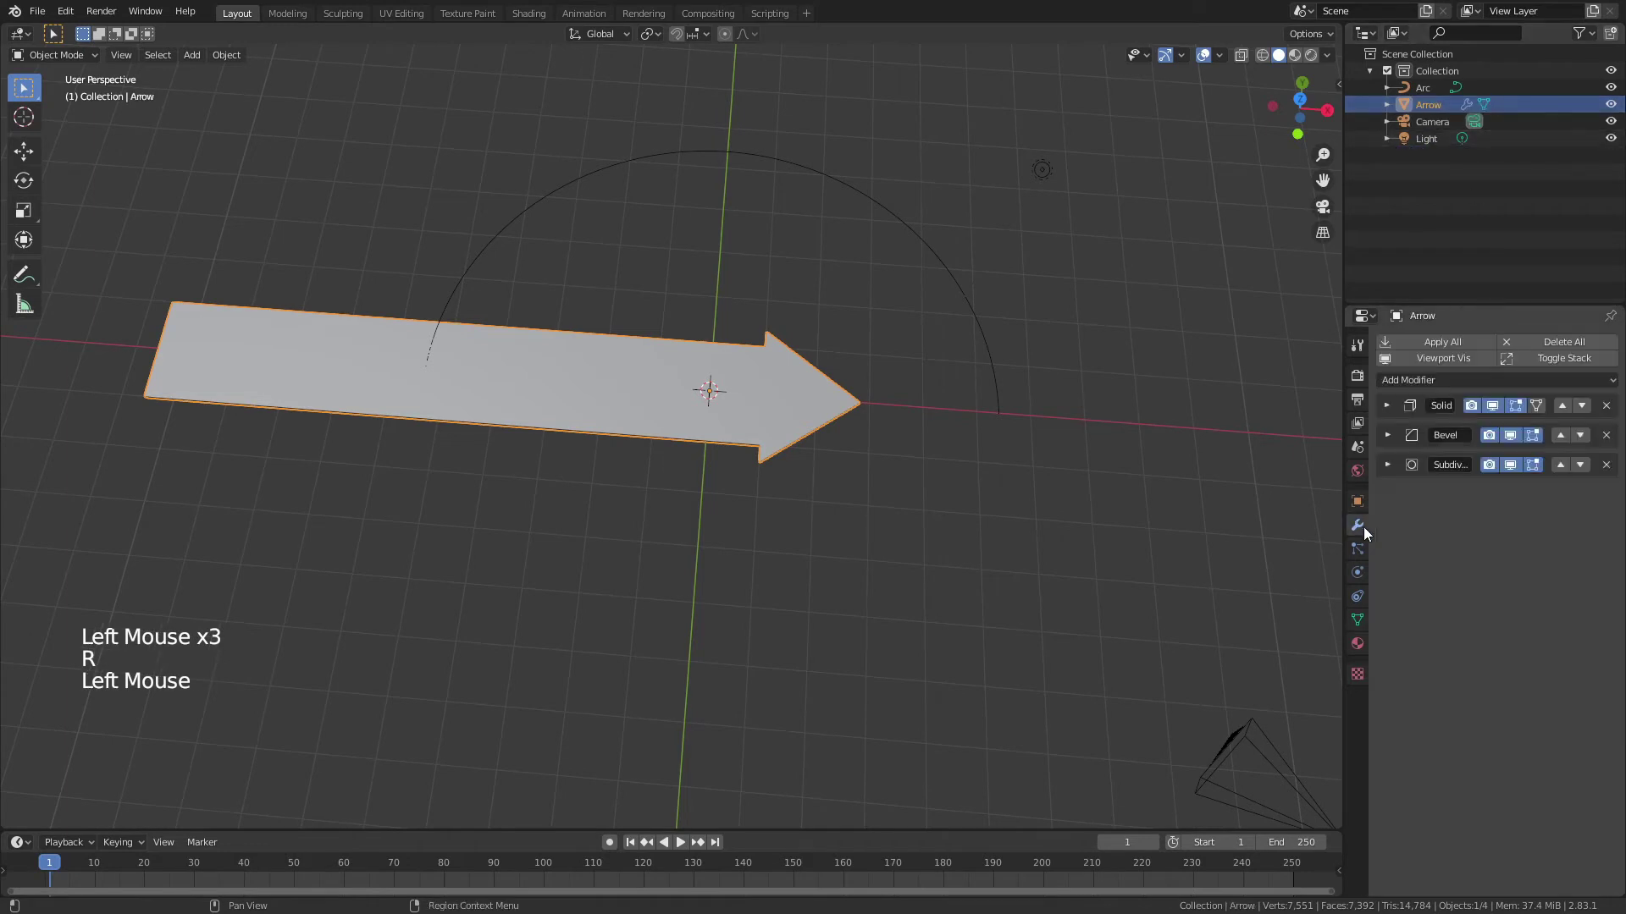
click(1402, 381)
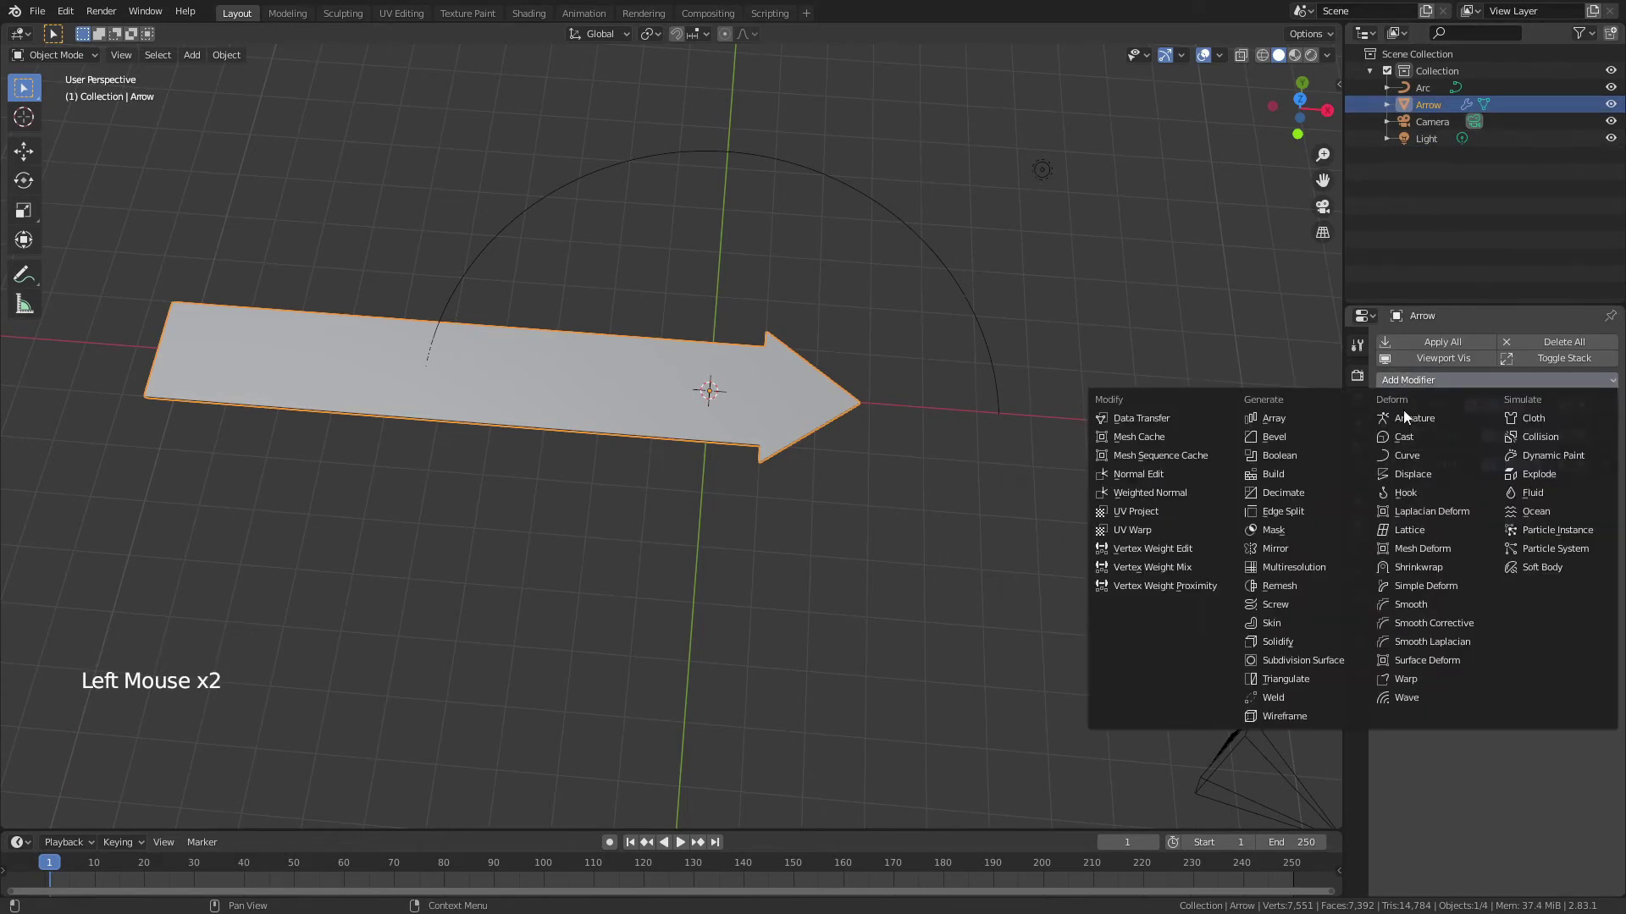
click(1408, 454)
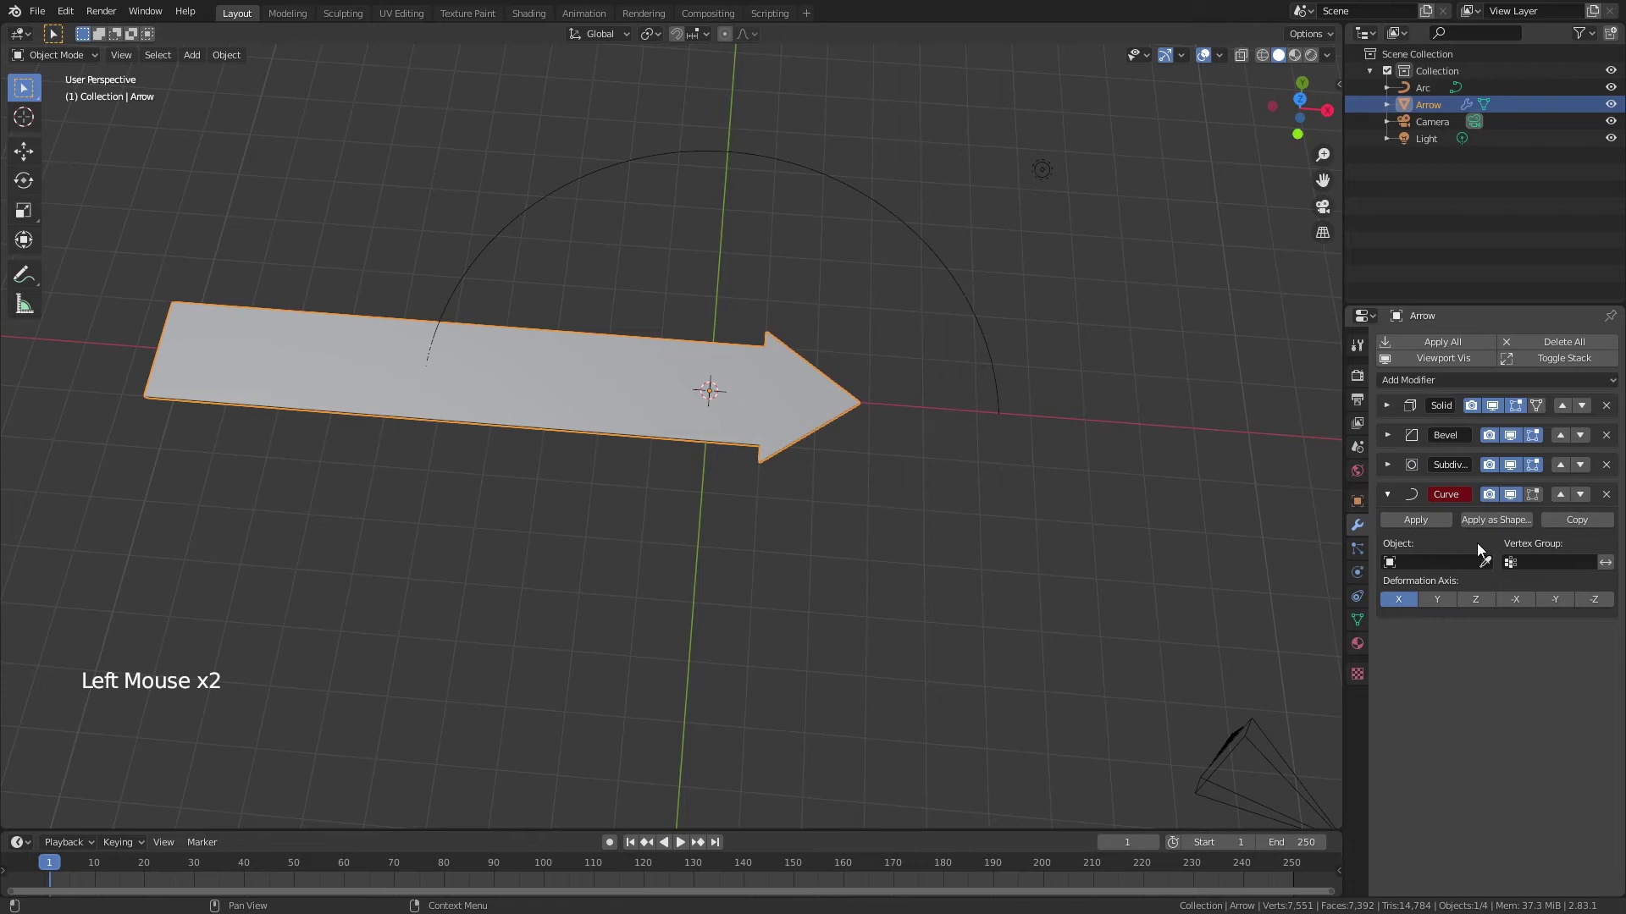
click(1437, 561)
click(1414, 590)
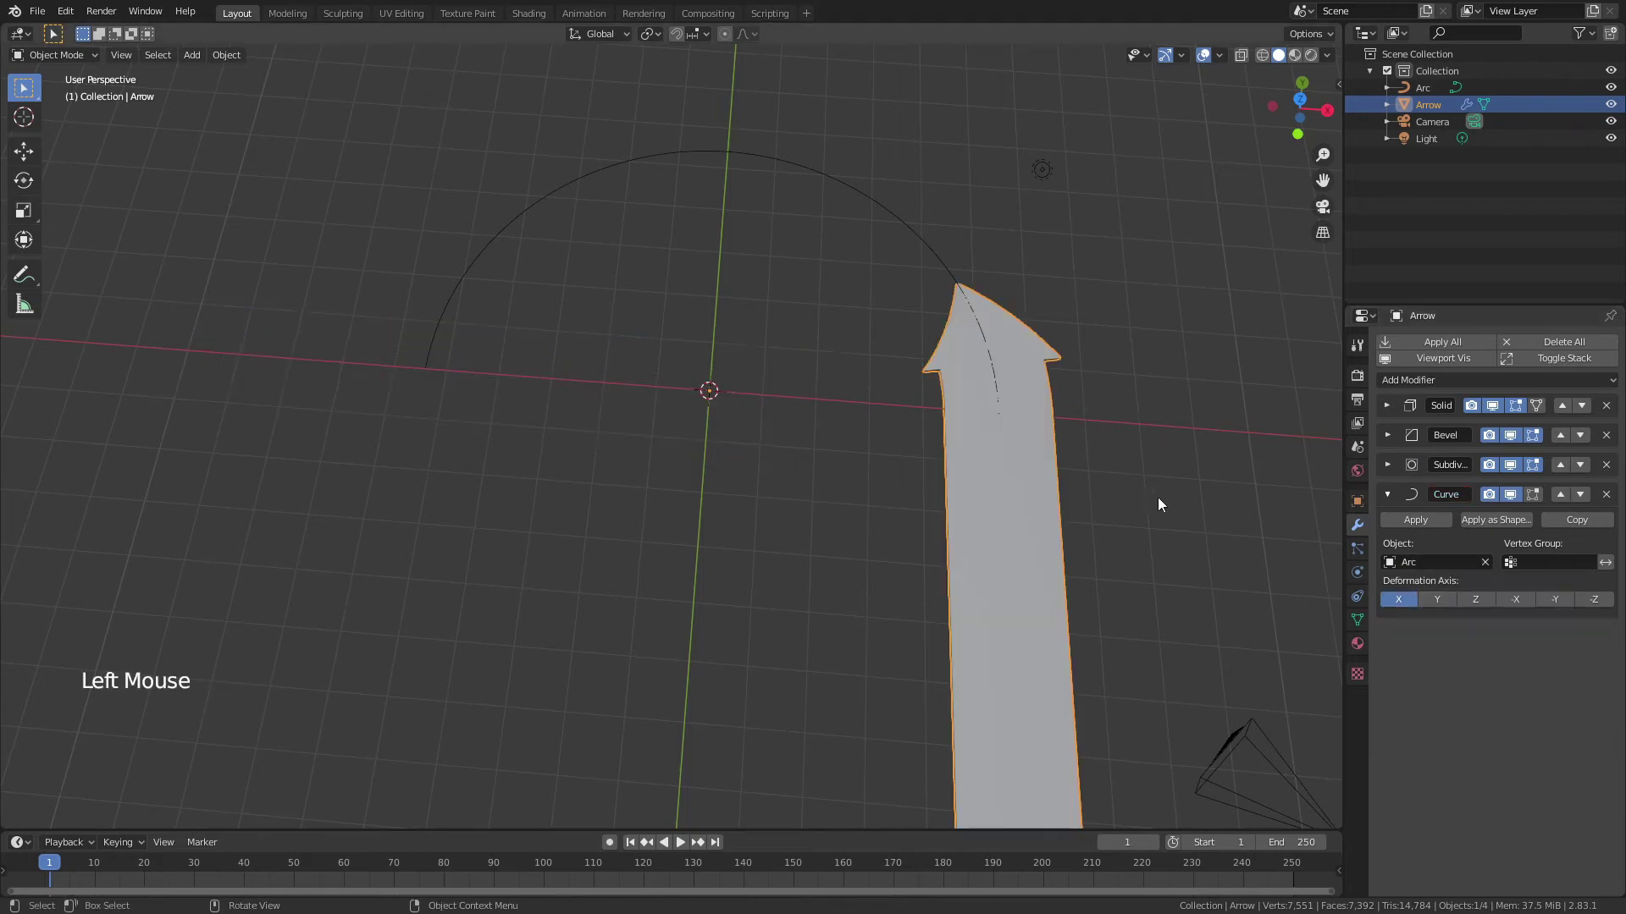
middle_drag(754, 432, 1005, 450)
scroll(982, 491, down, 4)
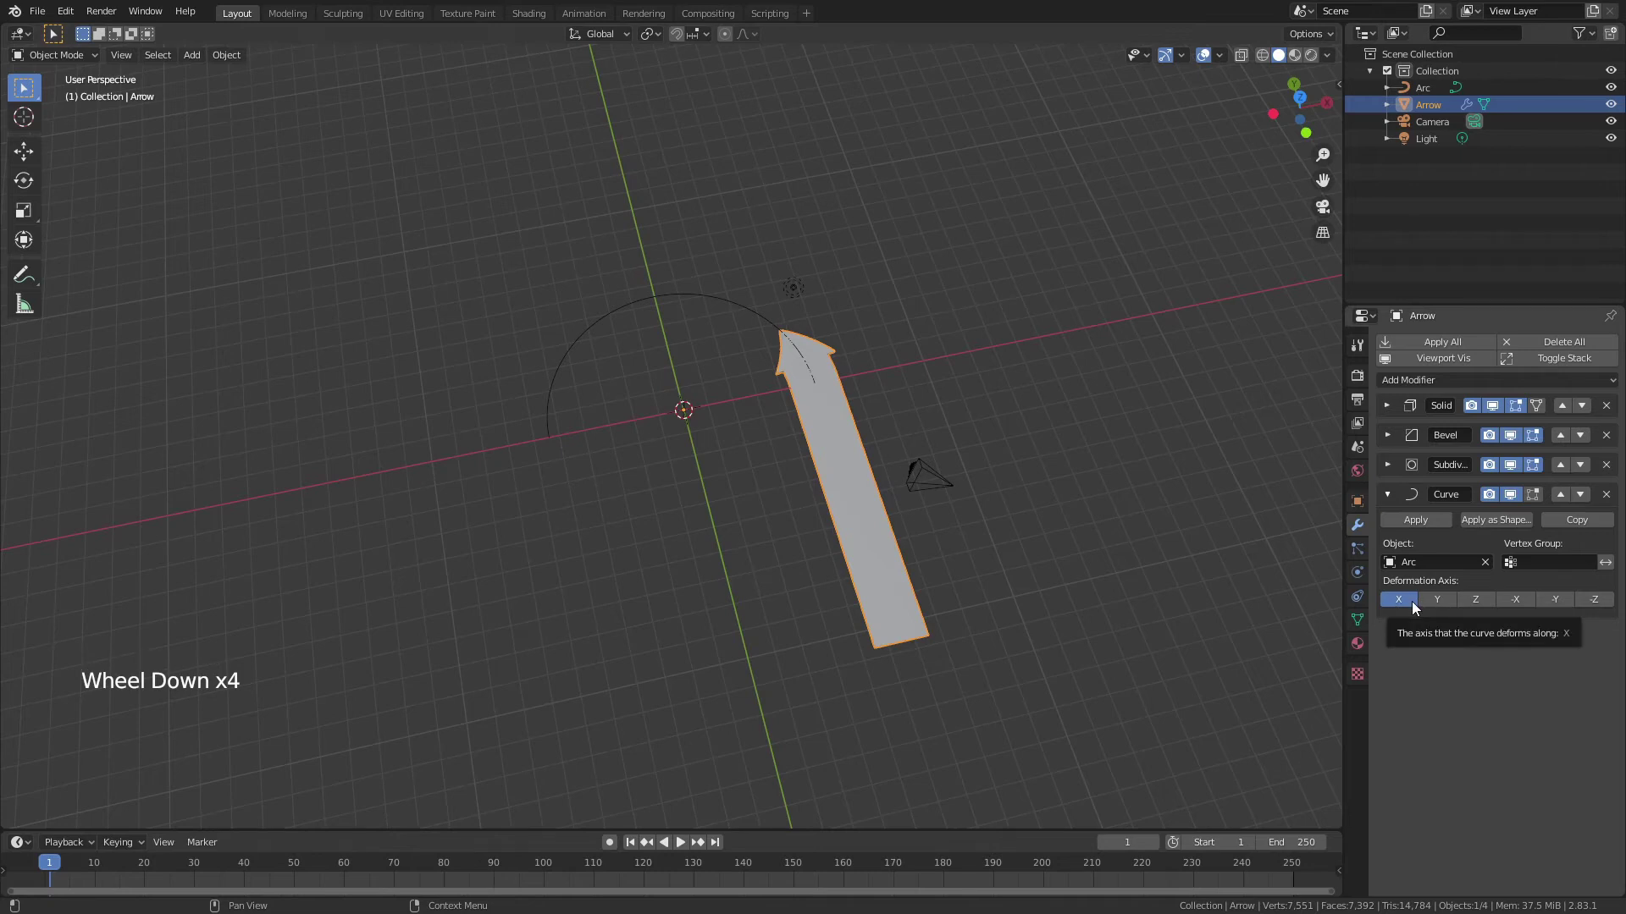
- Try each deformation axis, then settle on X and inspect the bent arrow
click(1437, 599)
click(1475, 600)
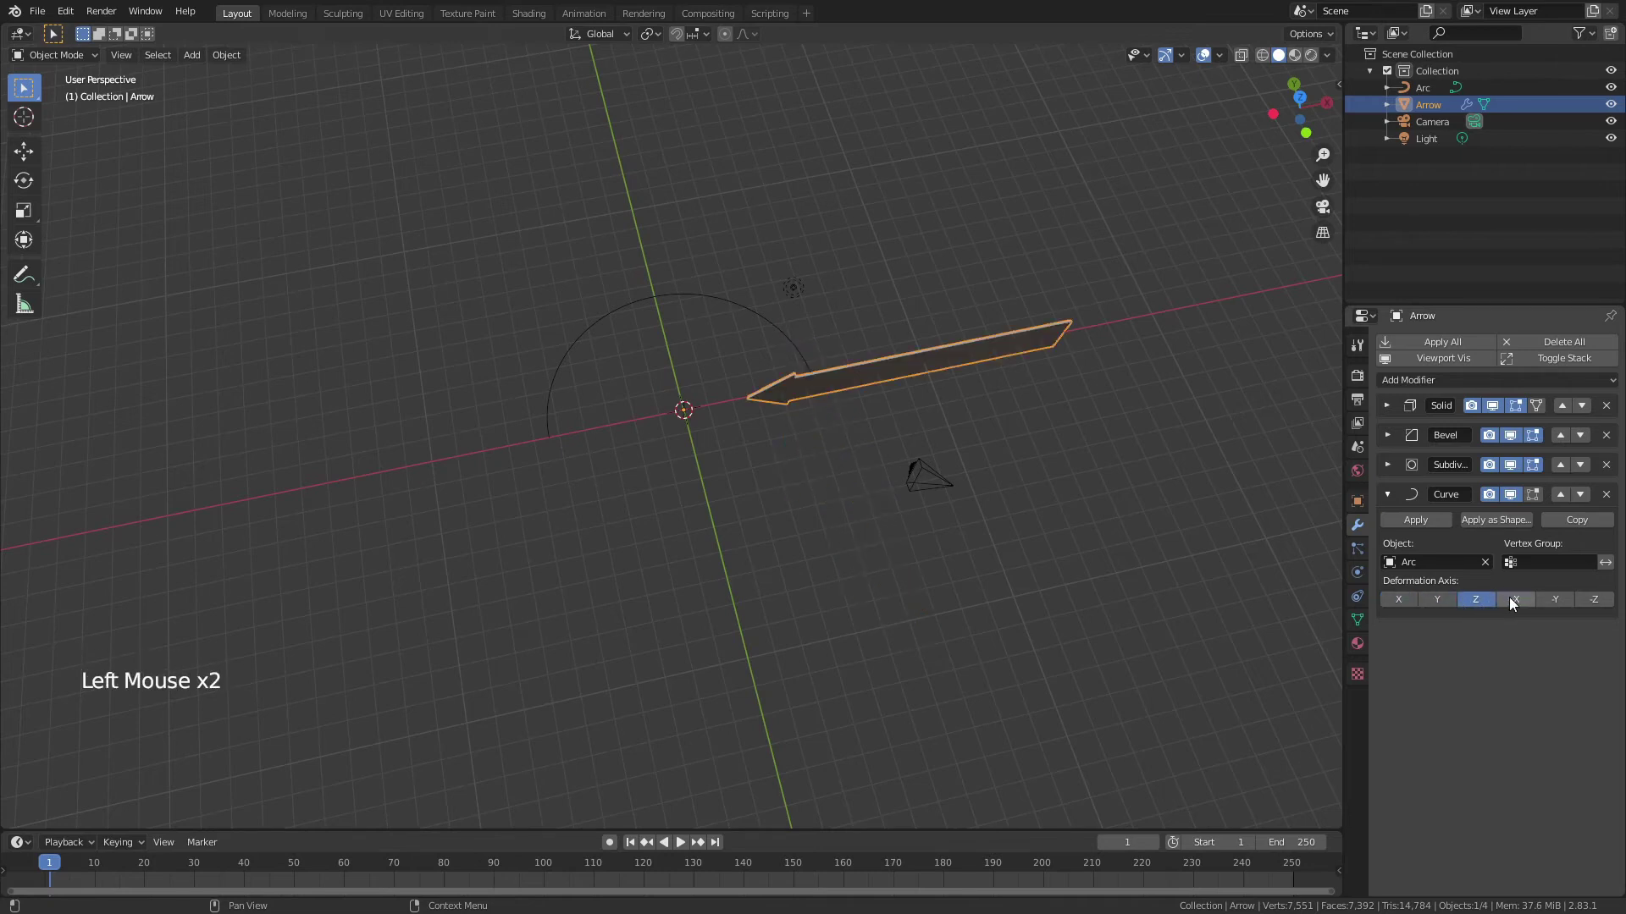
click(1516, 599)
click(1555, 599)
click(1579, 599)
click(1401, 599)
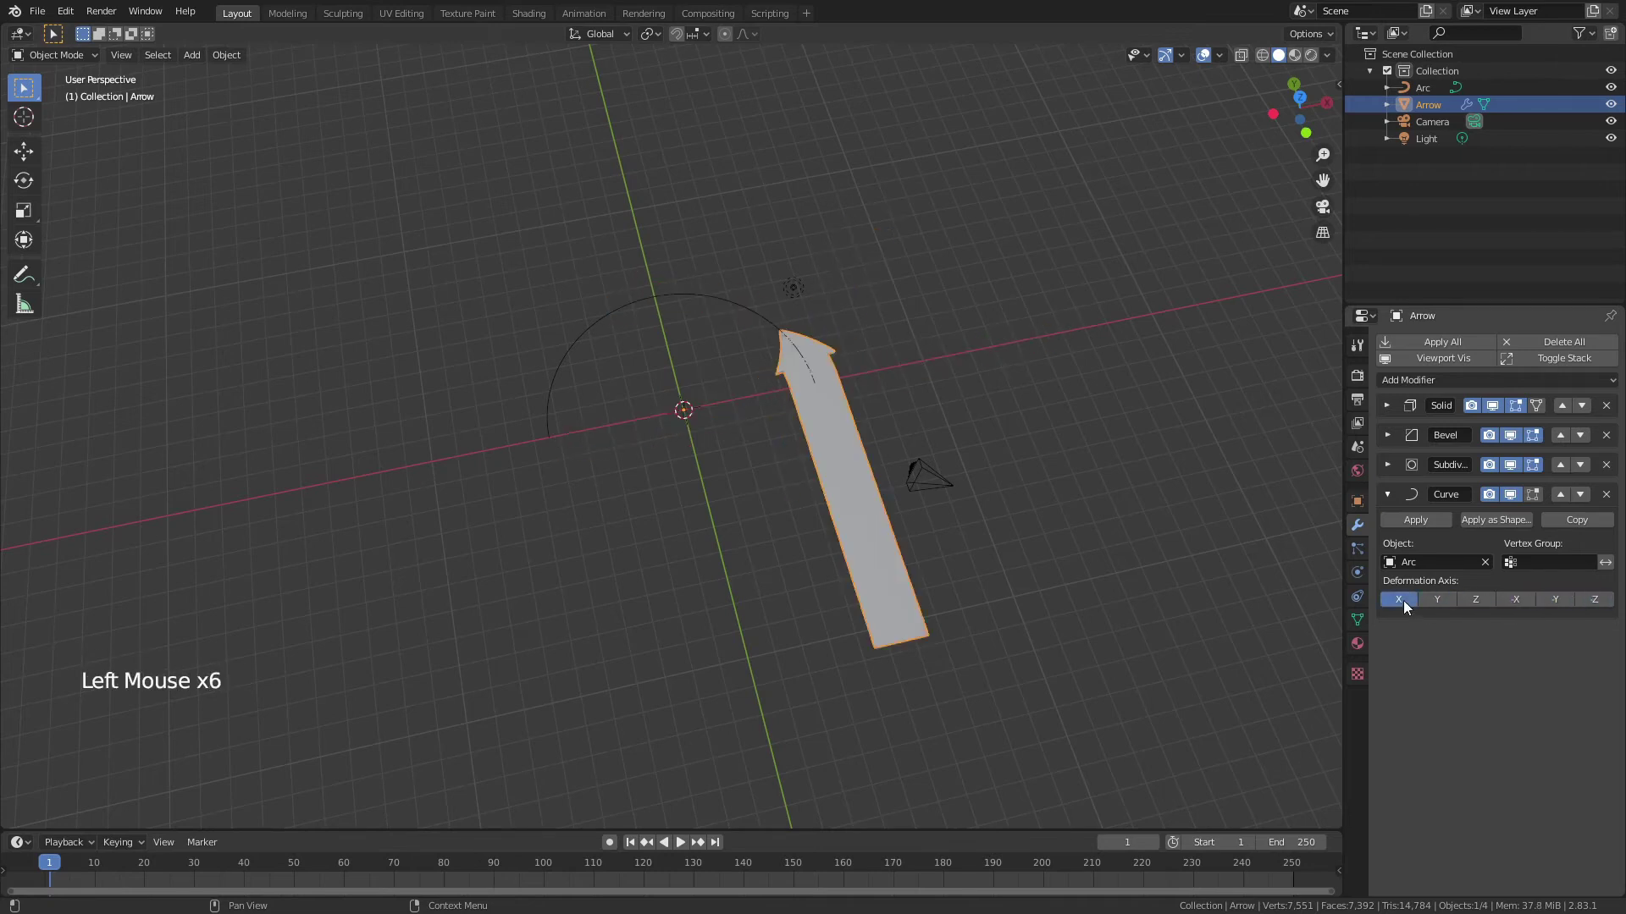
middle_drag(817, 449, 753, 470)
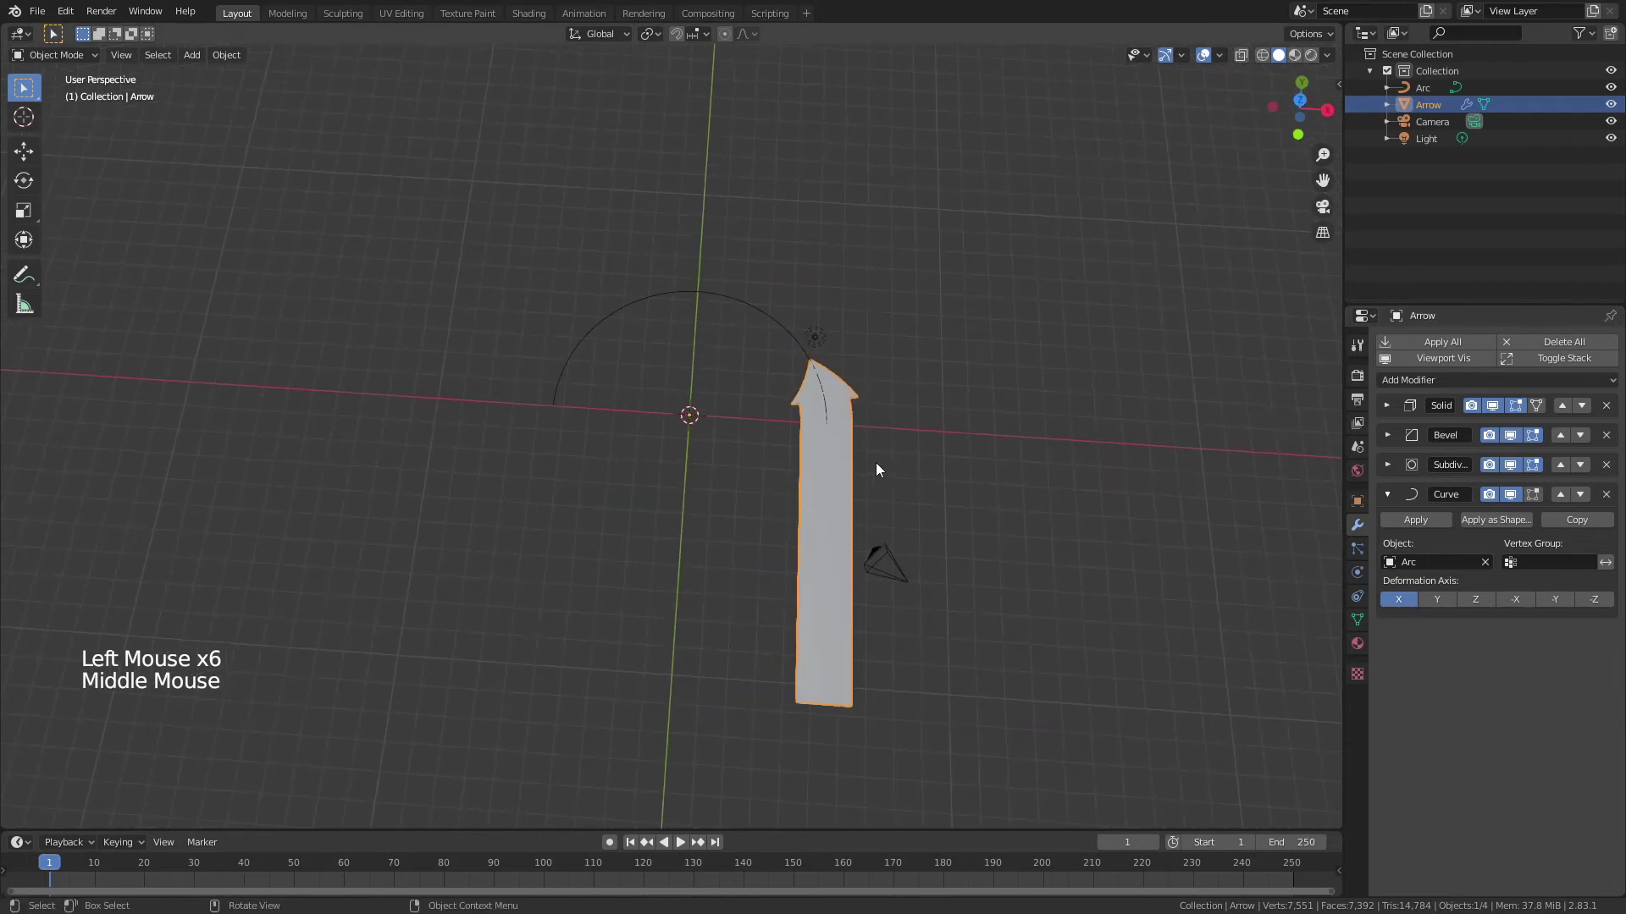
scroll(876, 462, up, 3)
middle_drag(916, 460, 940, 455)
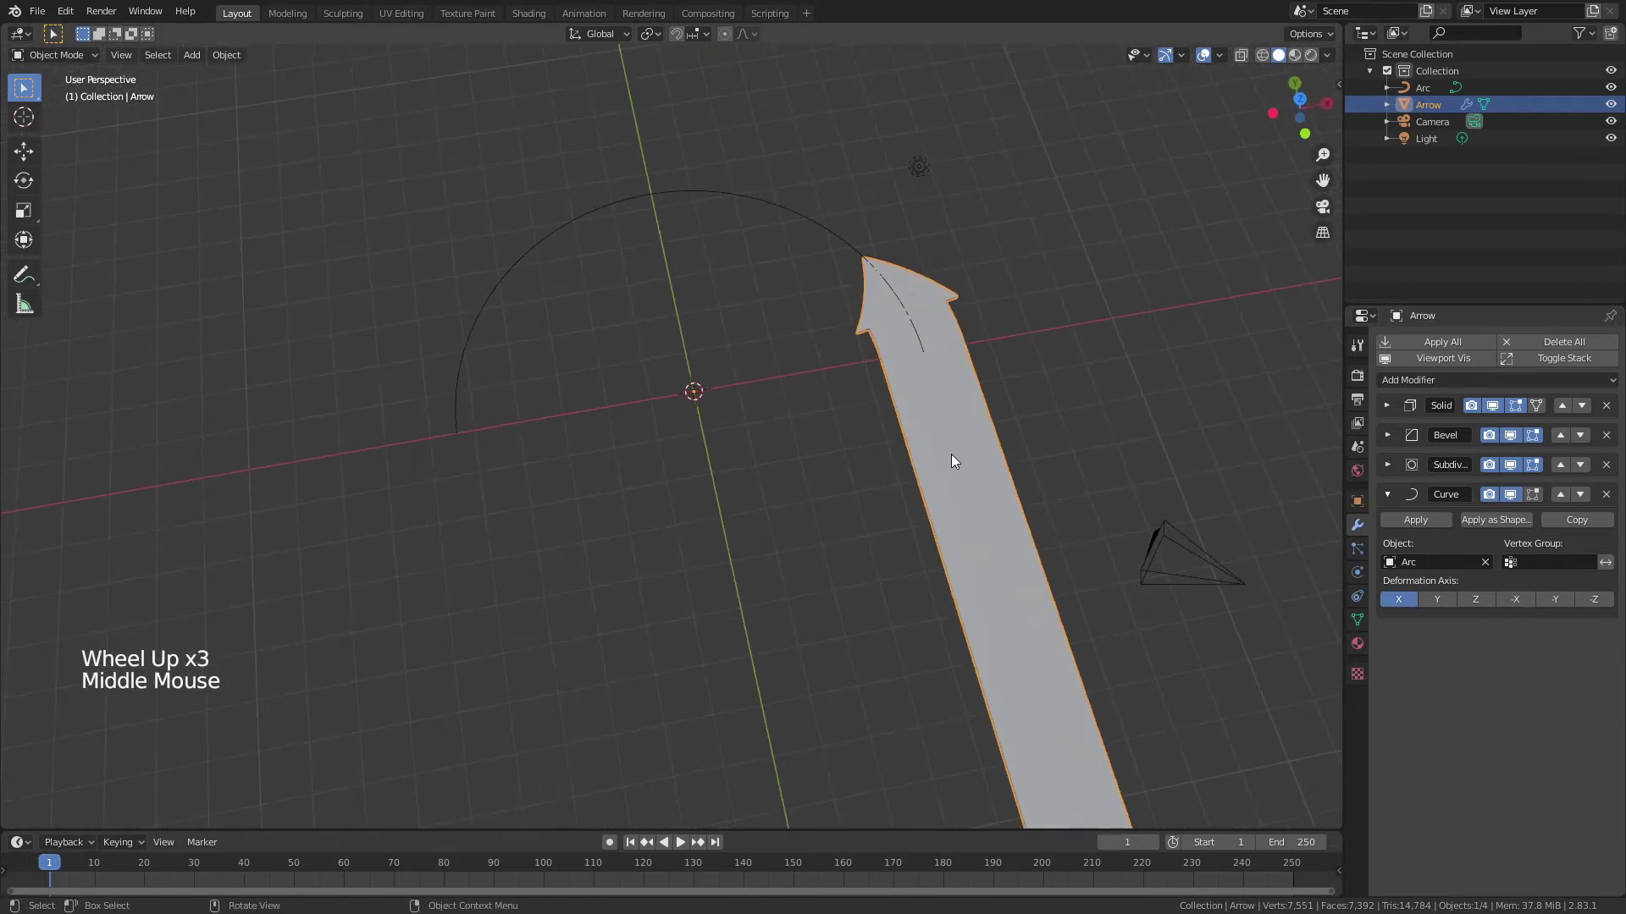
scroll(950, 461, down, 2)
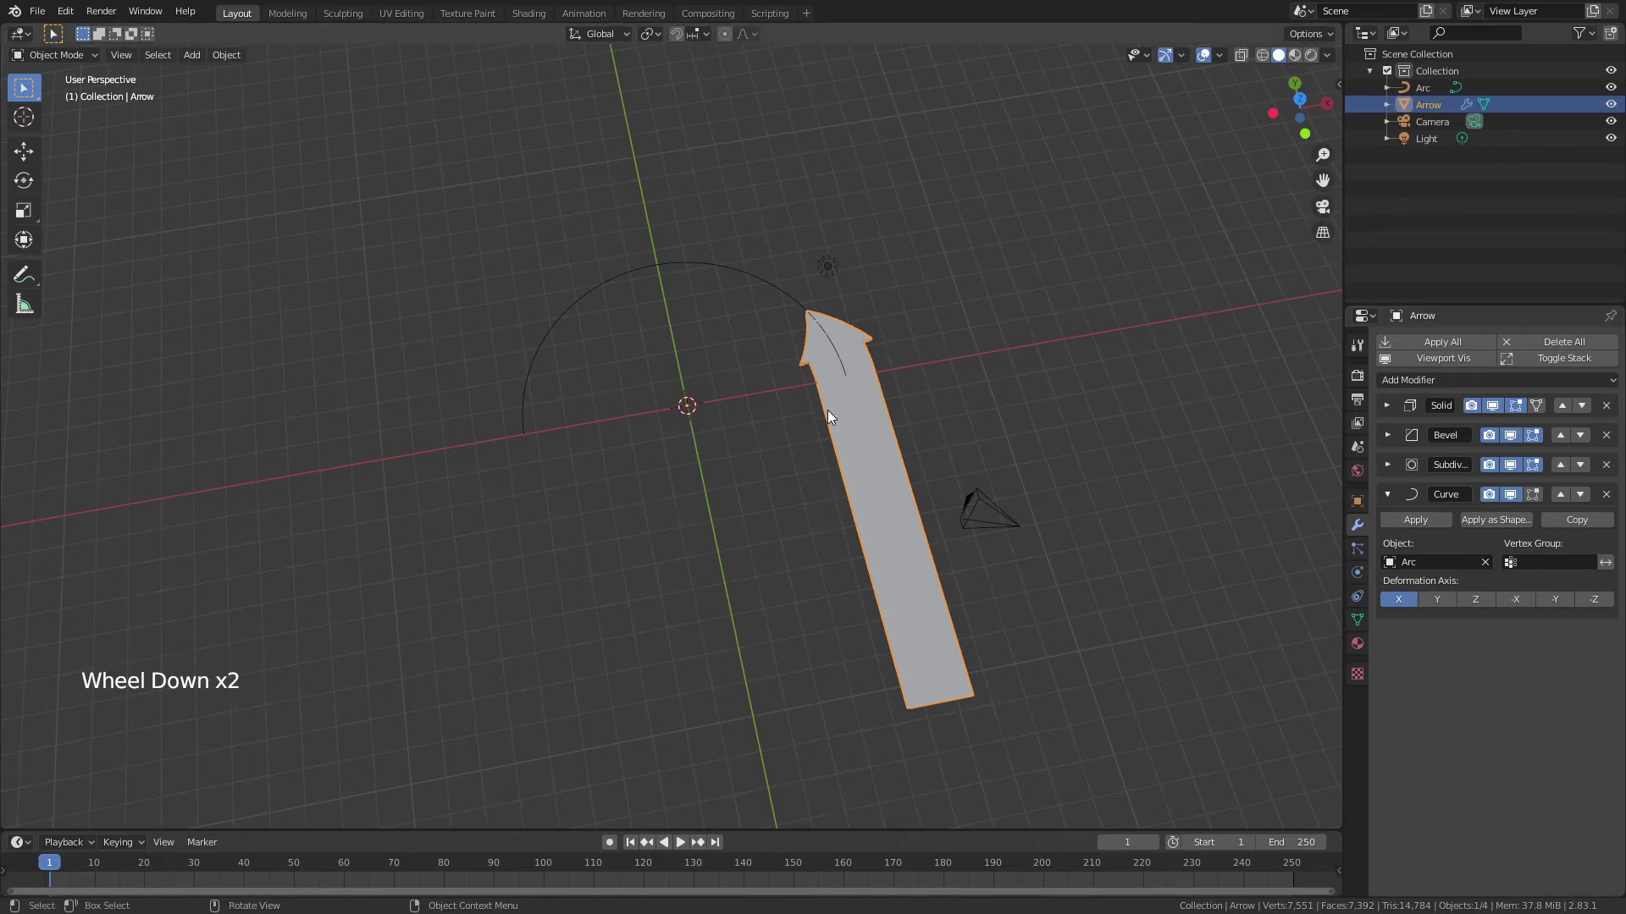
click(890, 520)
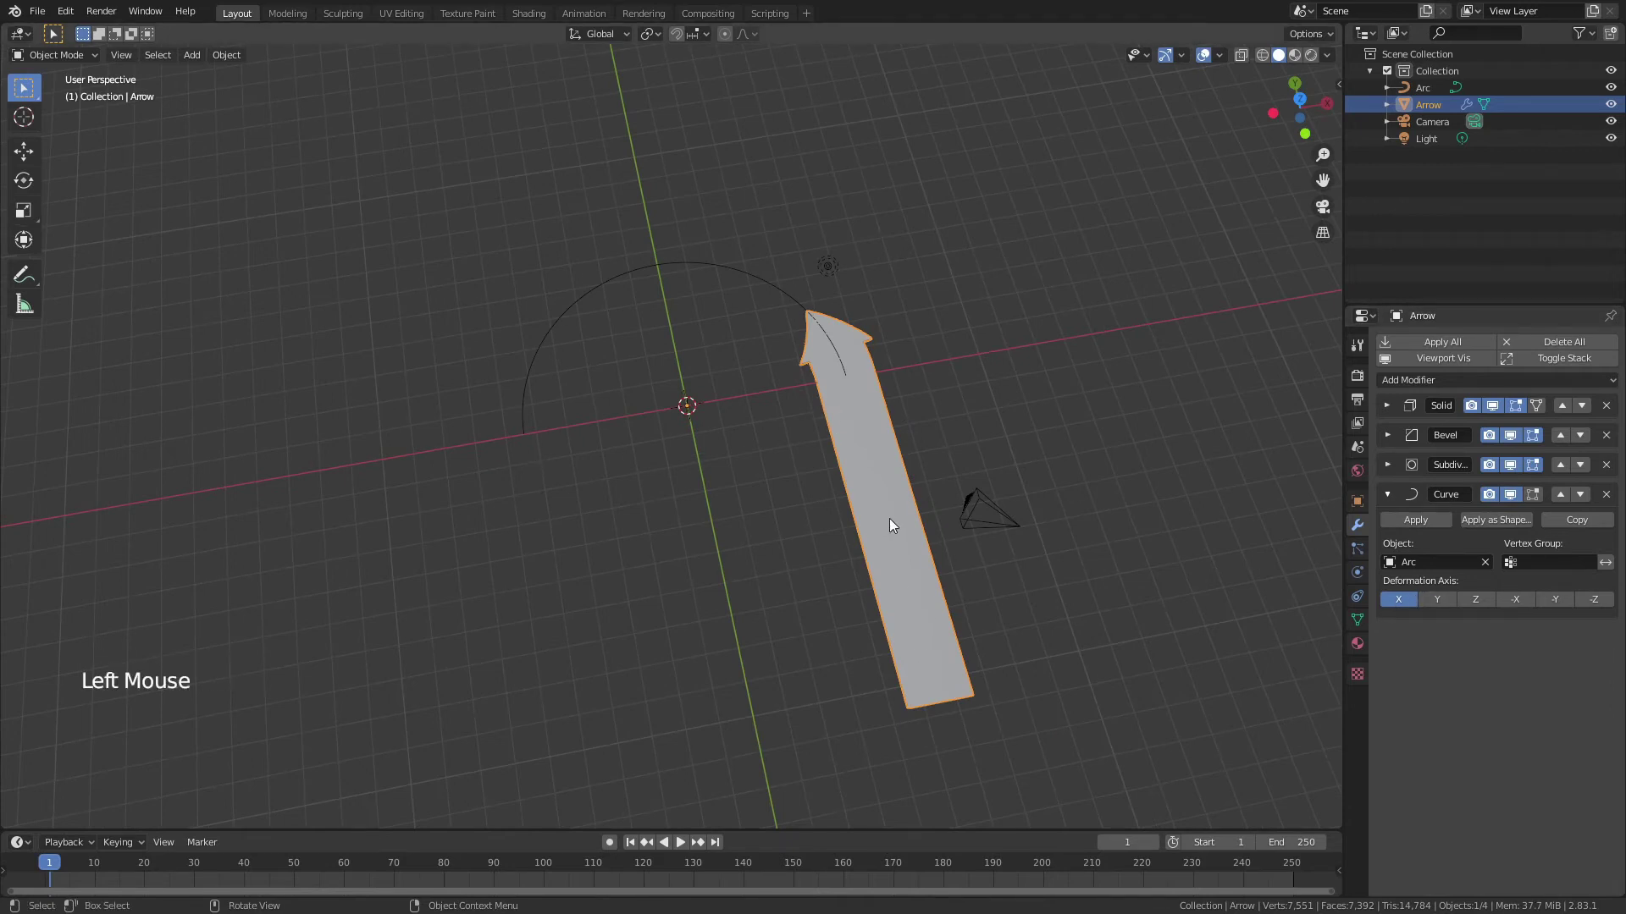
- Slide the arrow along X over the arc and rotate it 90° about X
key(g)
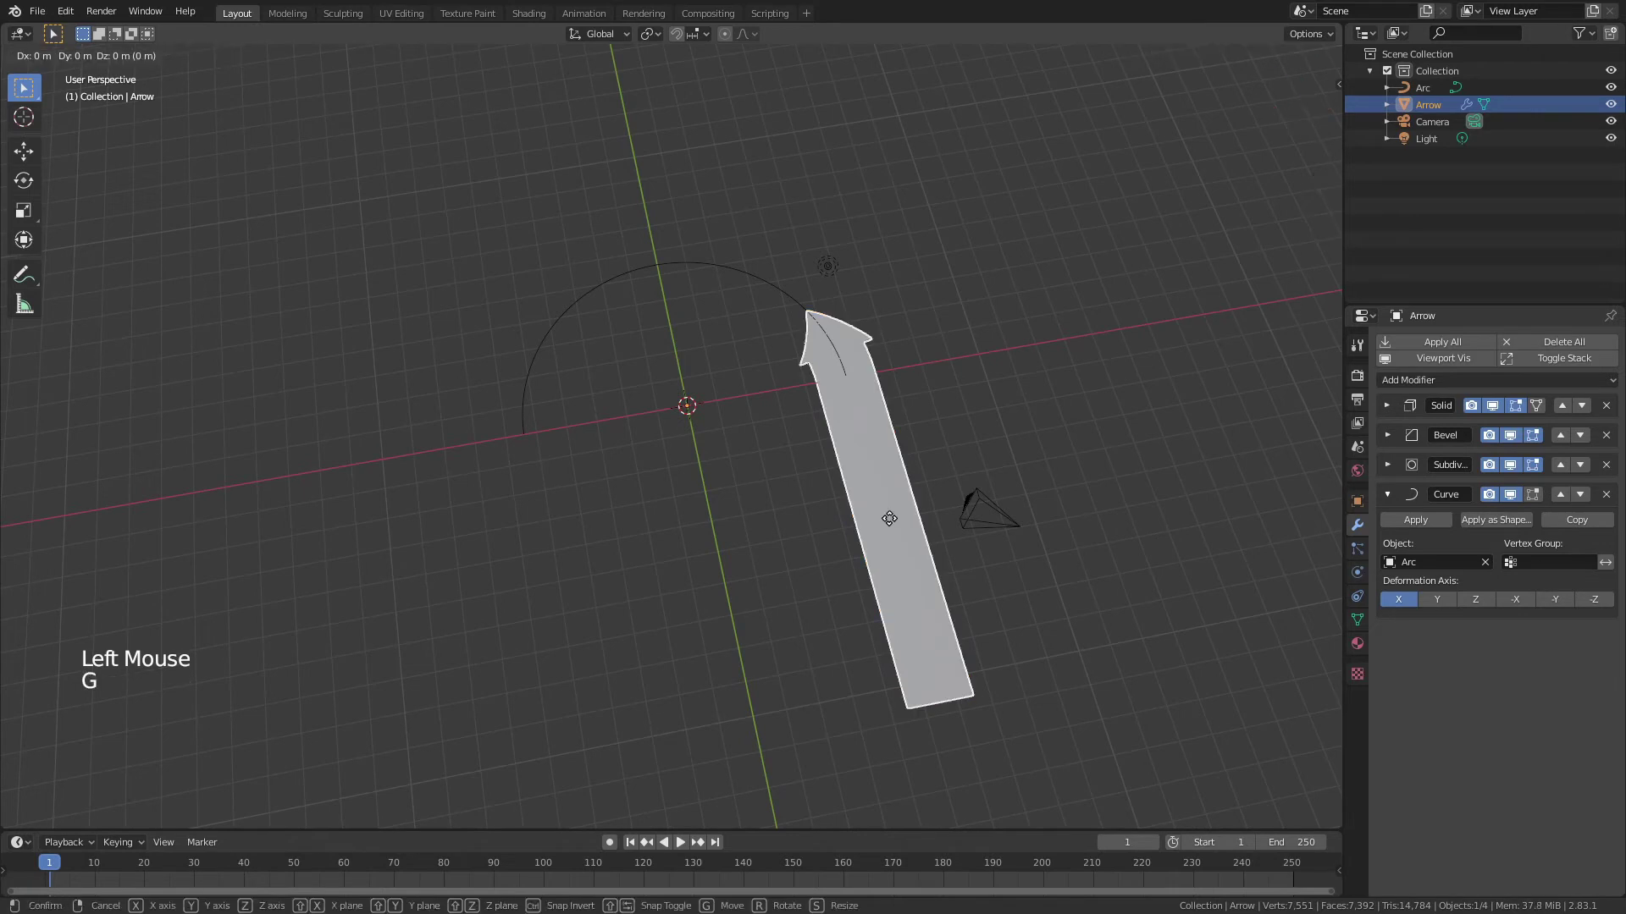
key(x)
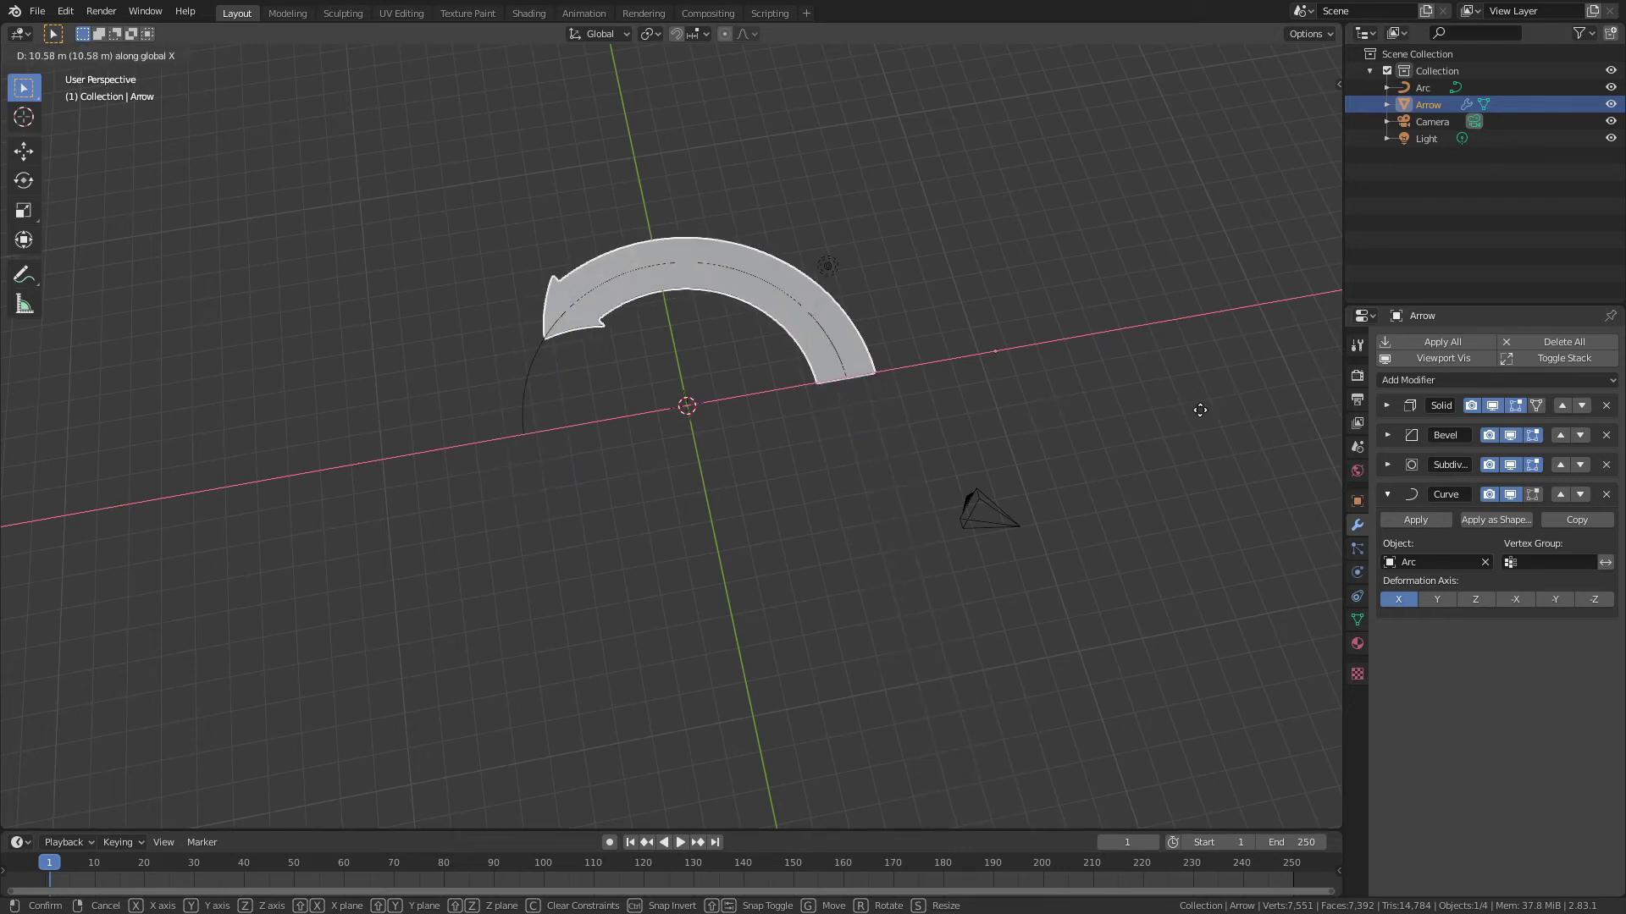
click(765, 469)
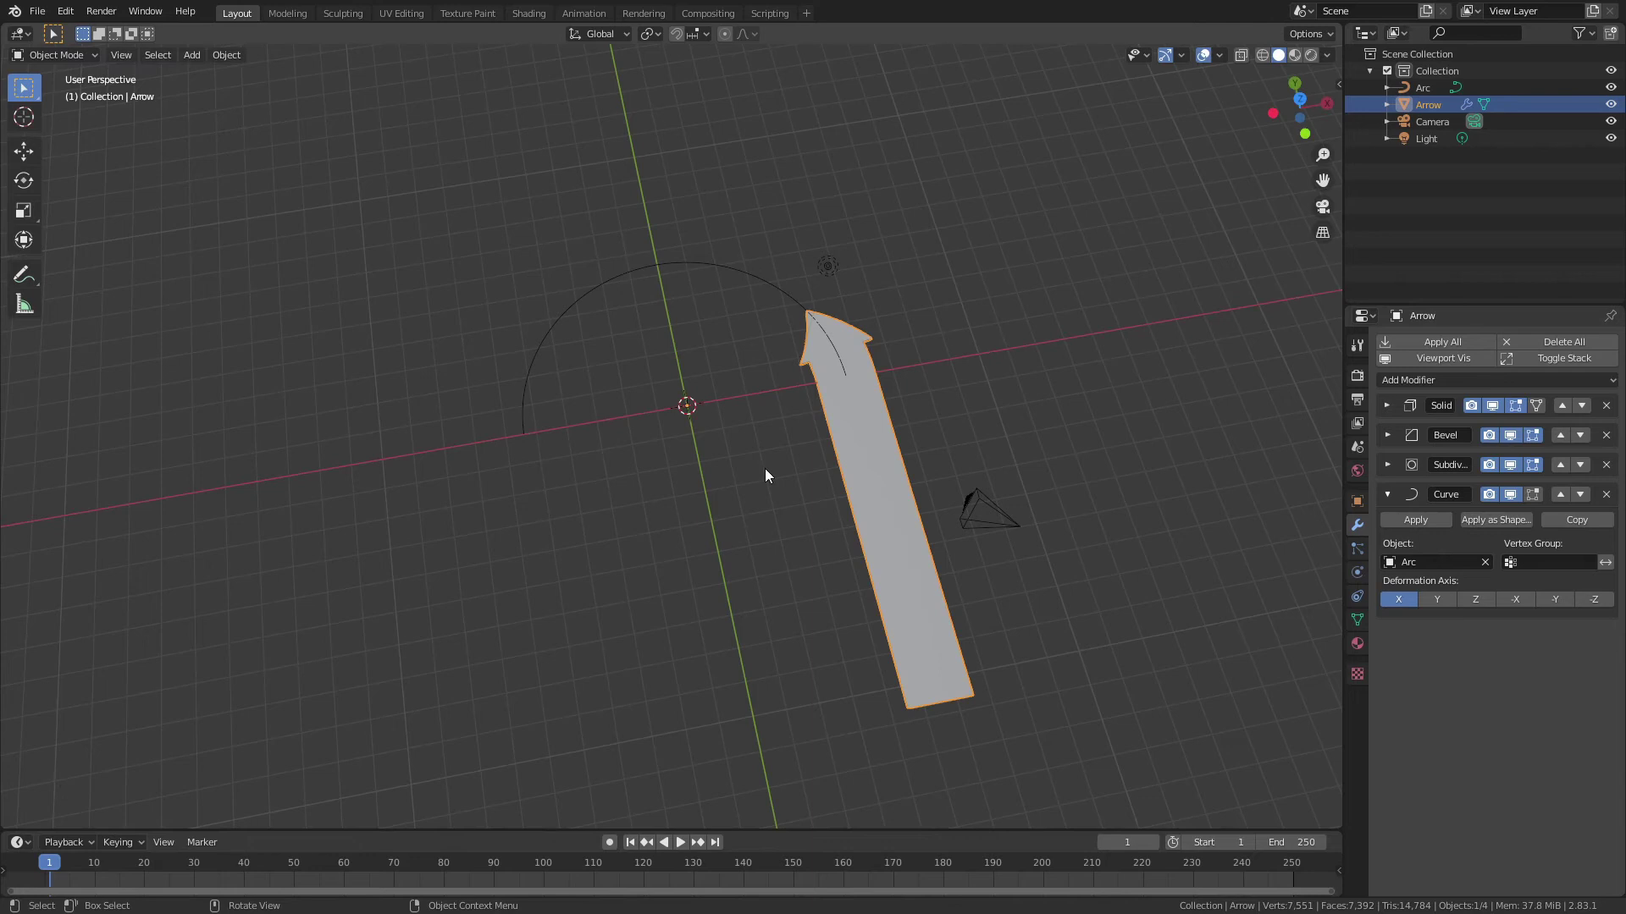
text(rx90)
key(Return)
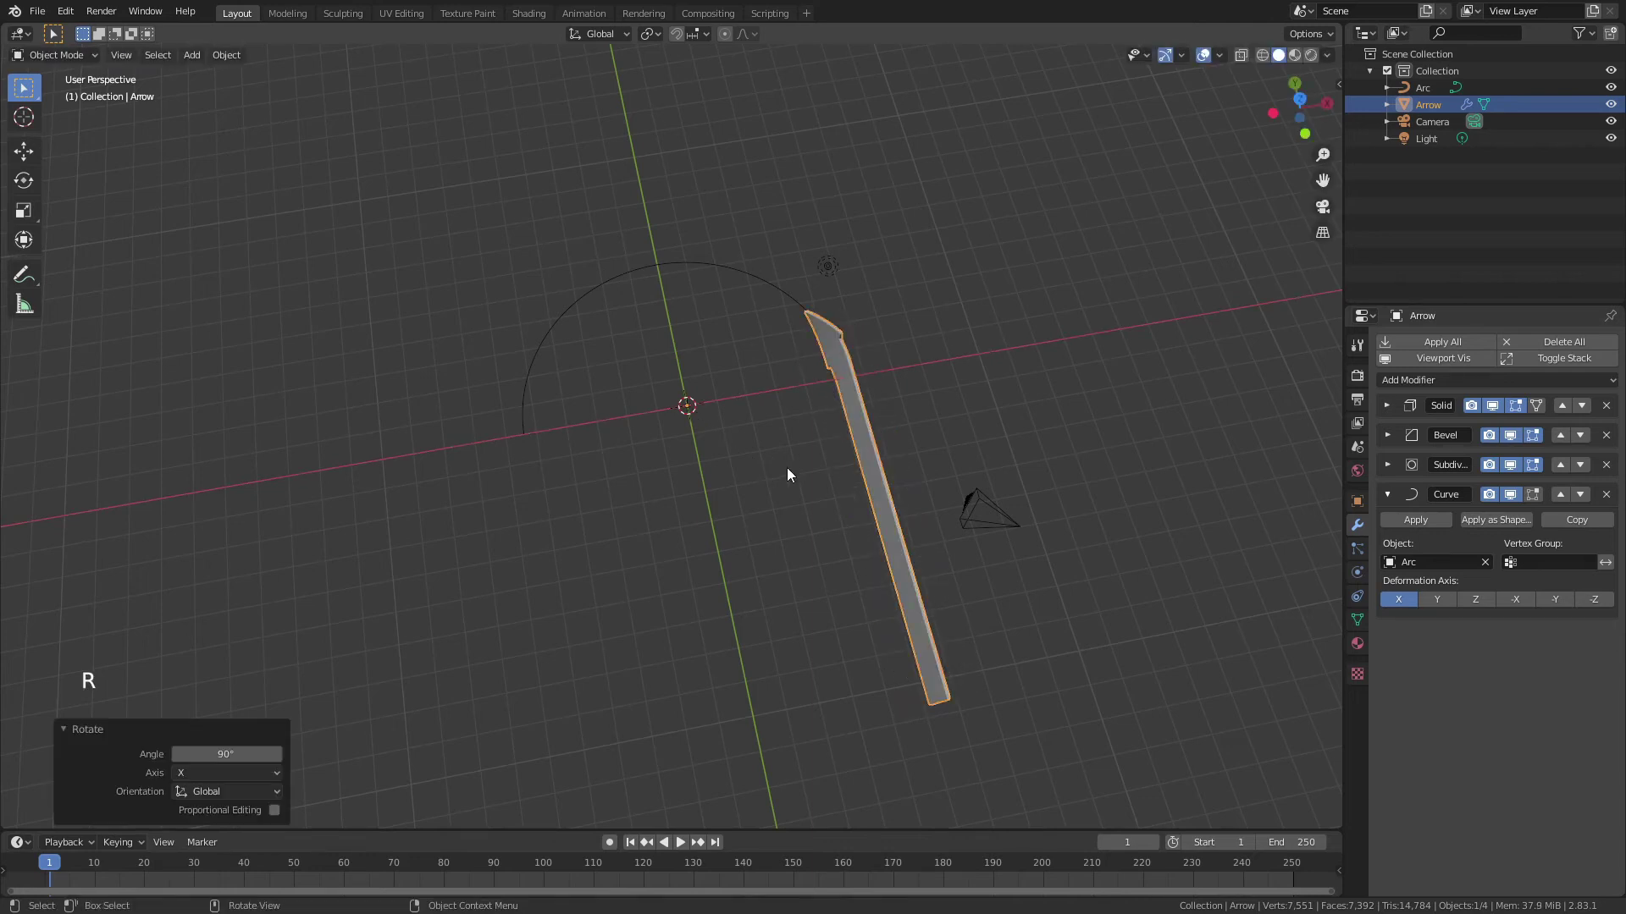
middle_drag(794, 474, 935, 378)
key(g)
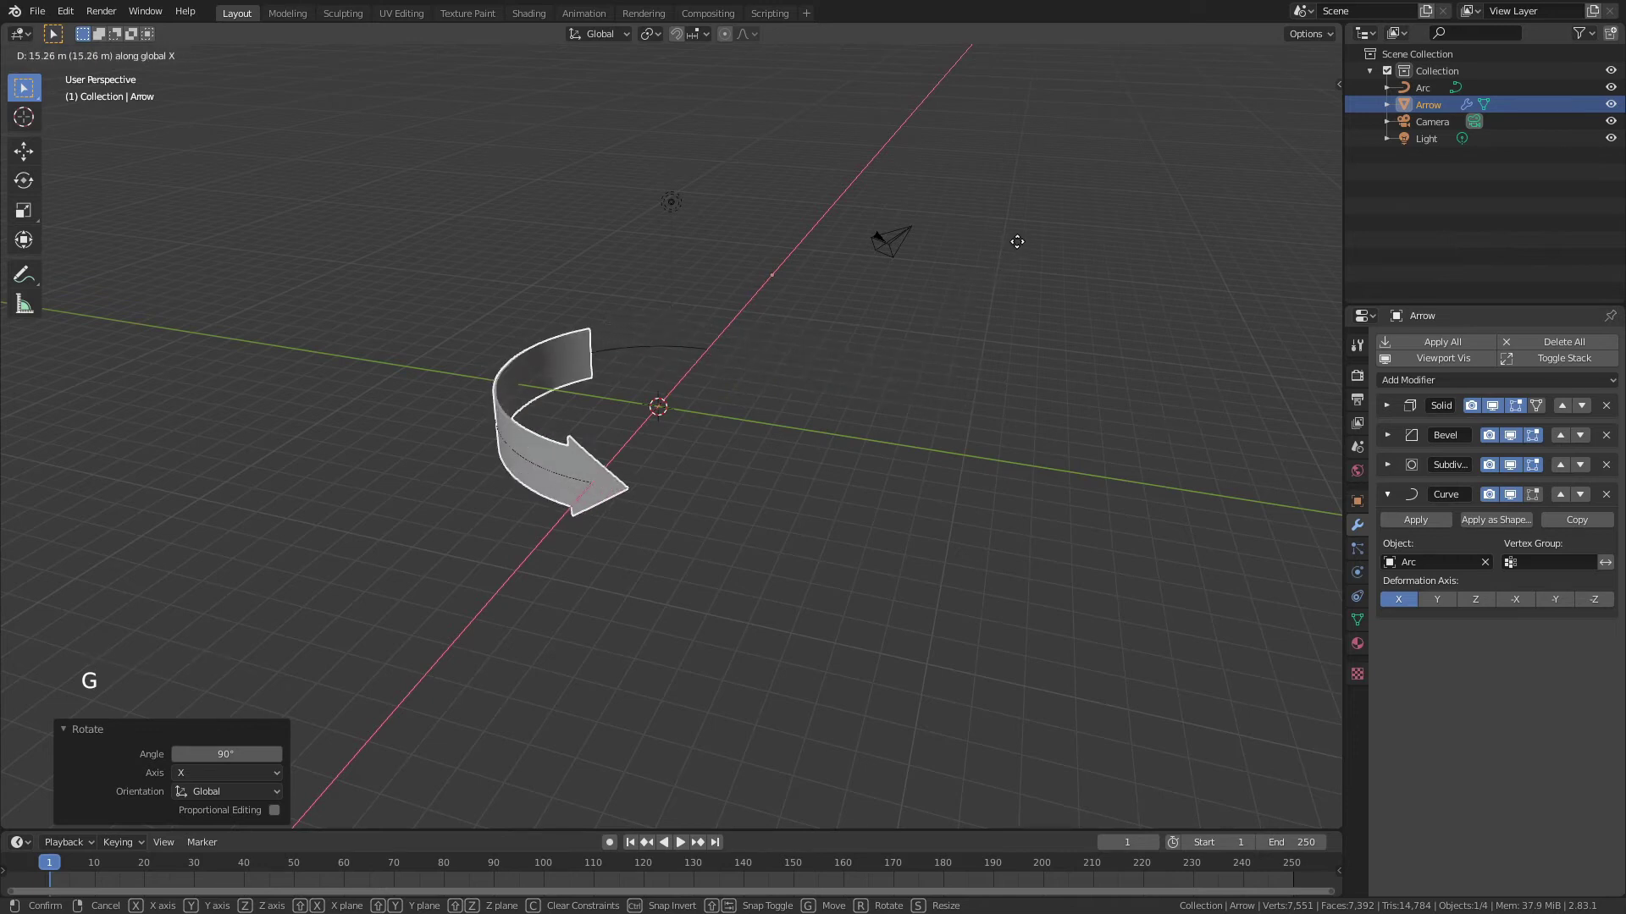
click(1033, 265)
middle_drag(1034, 265, 686, 434)
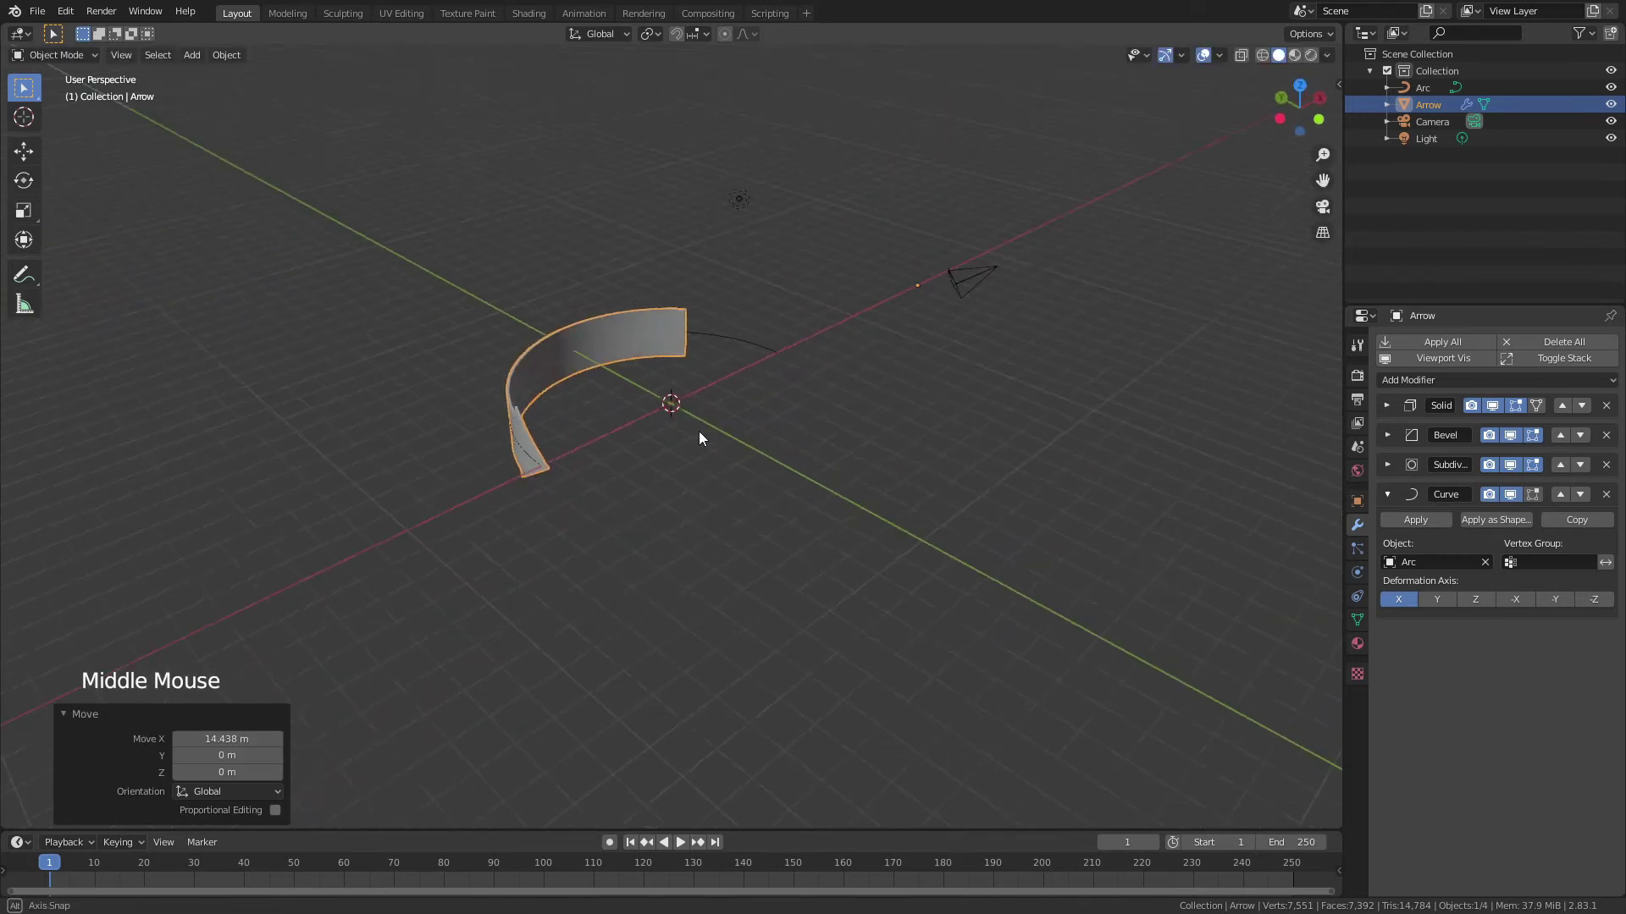
scroll(675, 418, up, 6)
middle_drag(597, 385, 481, 379)
scroll(508, 368, down, 3)
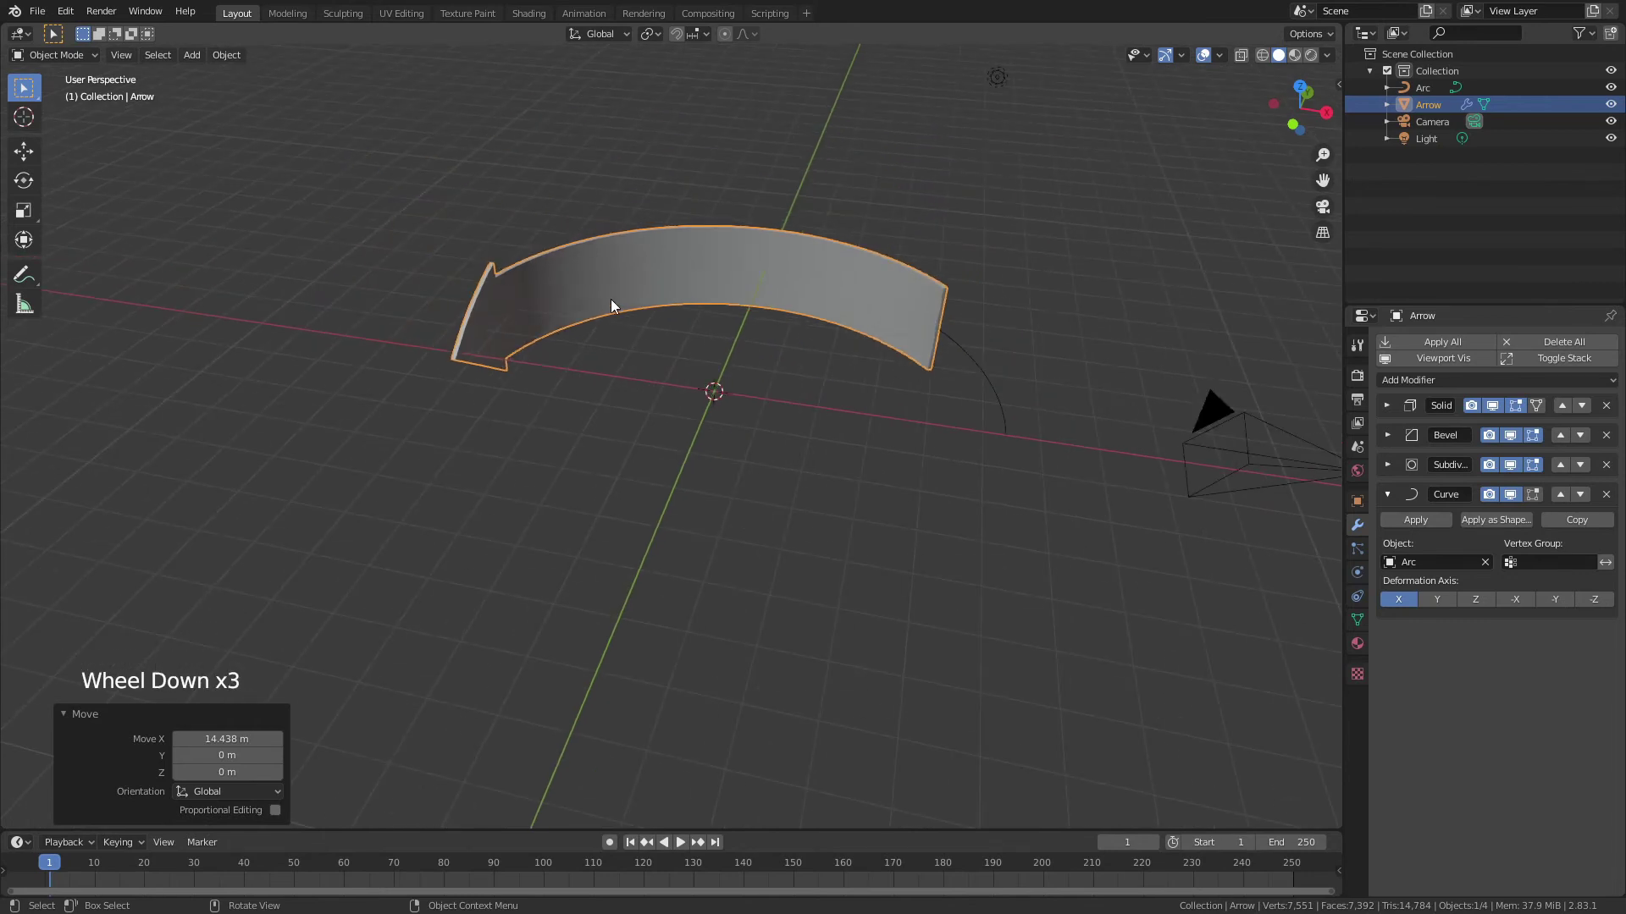
middle_drag(606, 305, 406, 520)
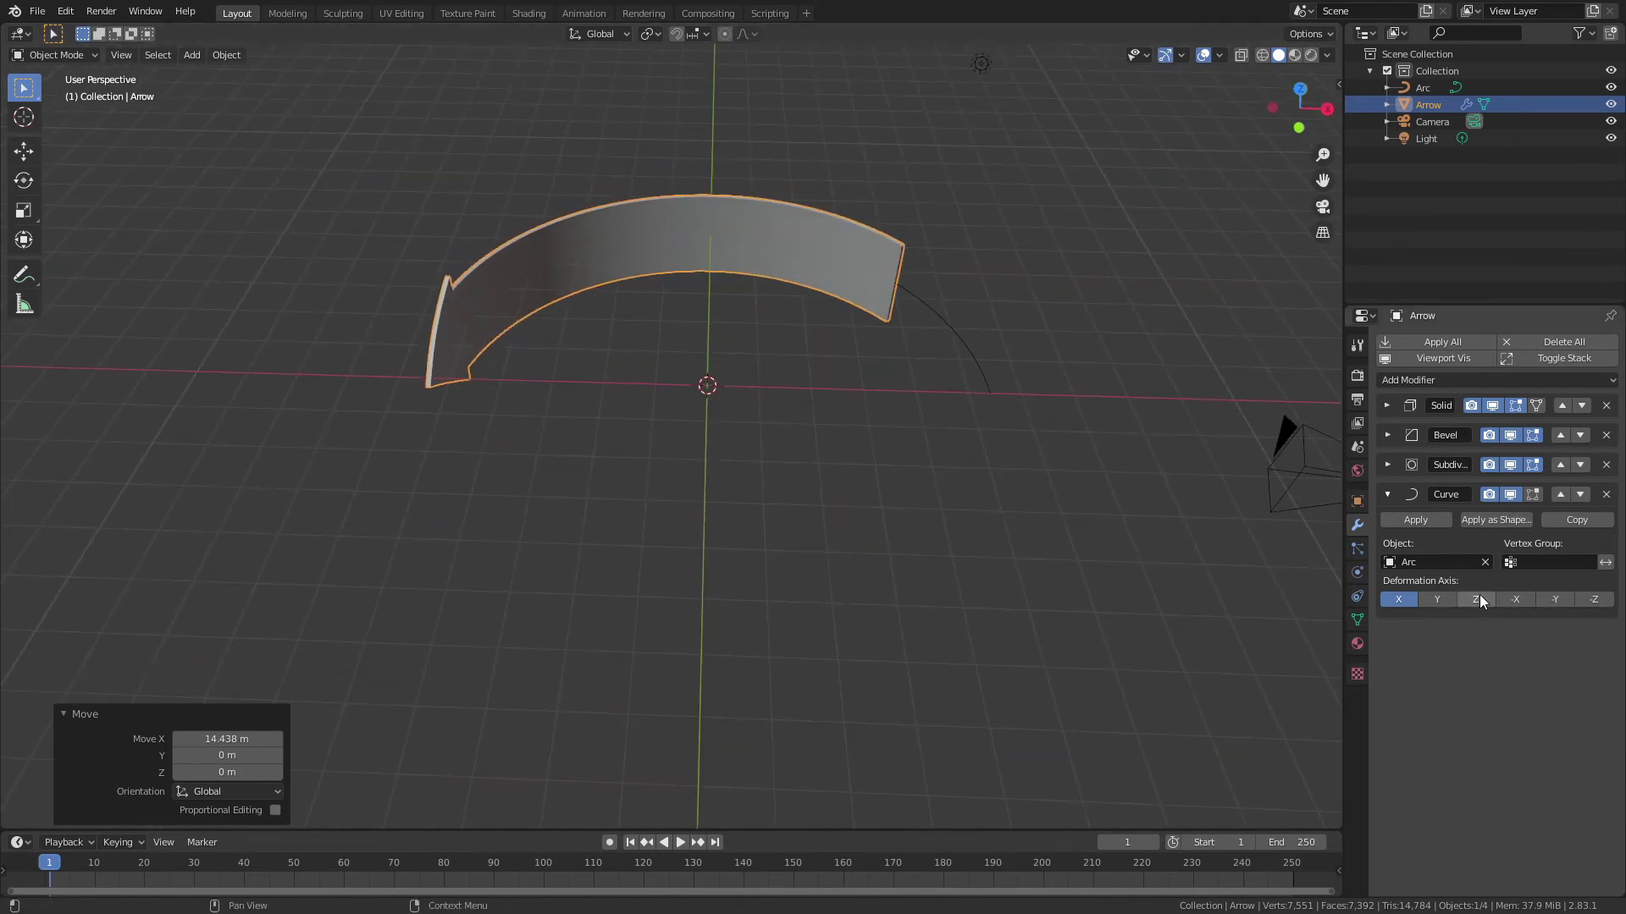
- Clear the Curve modifier's Arc target and hide the Arc curve
click(1484, 562)
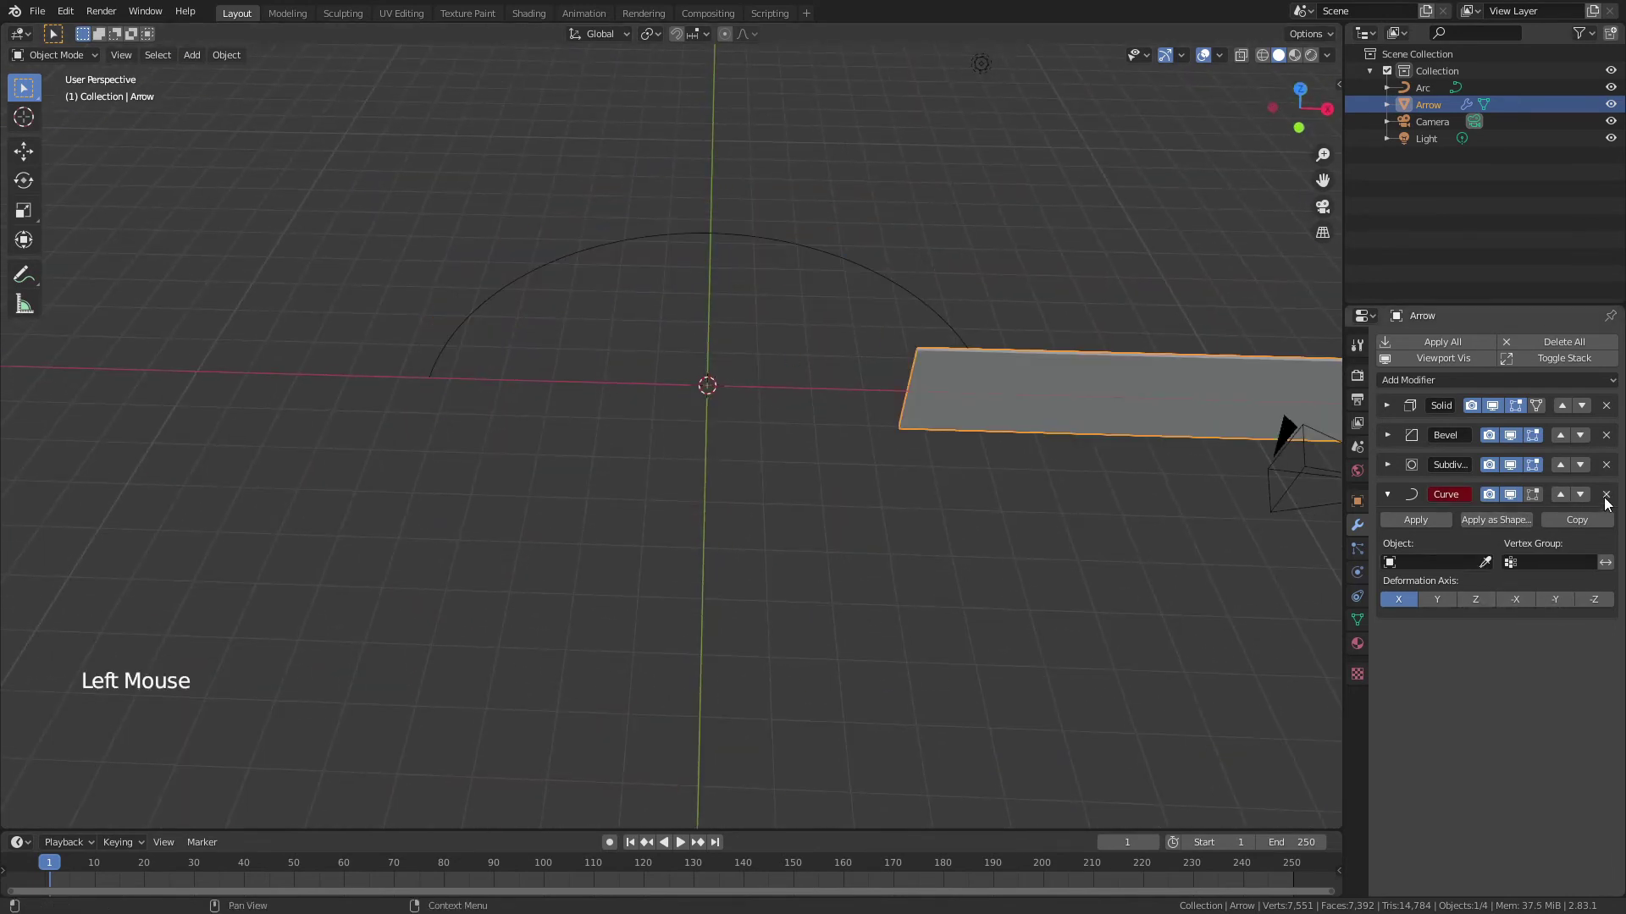
double_click(811, 253)
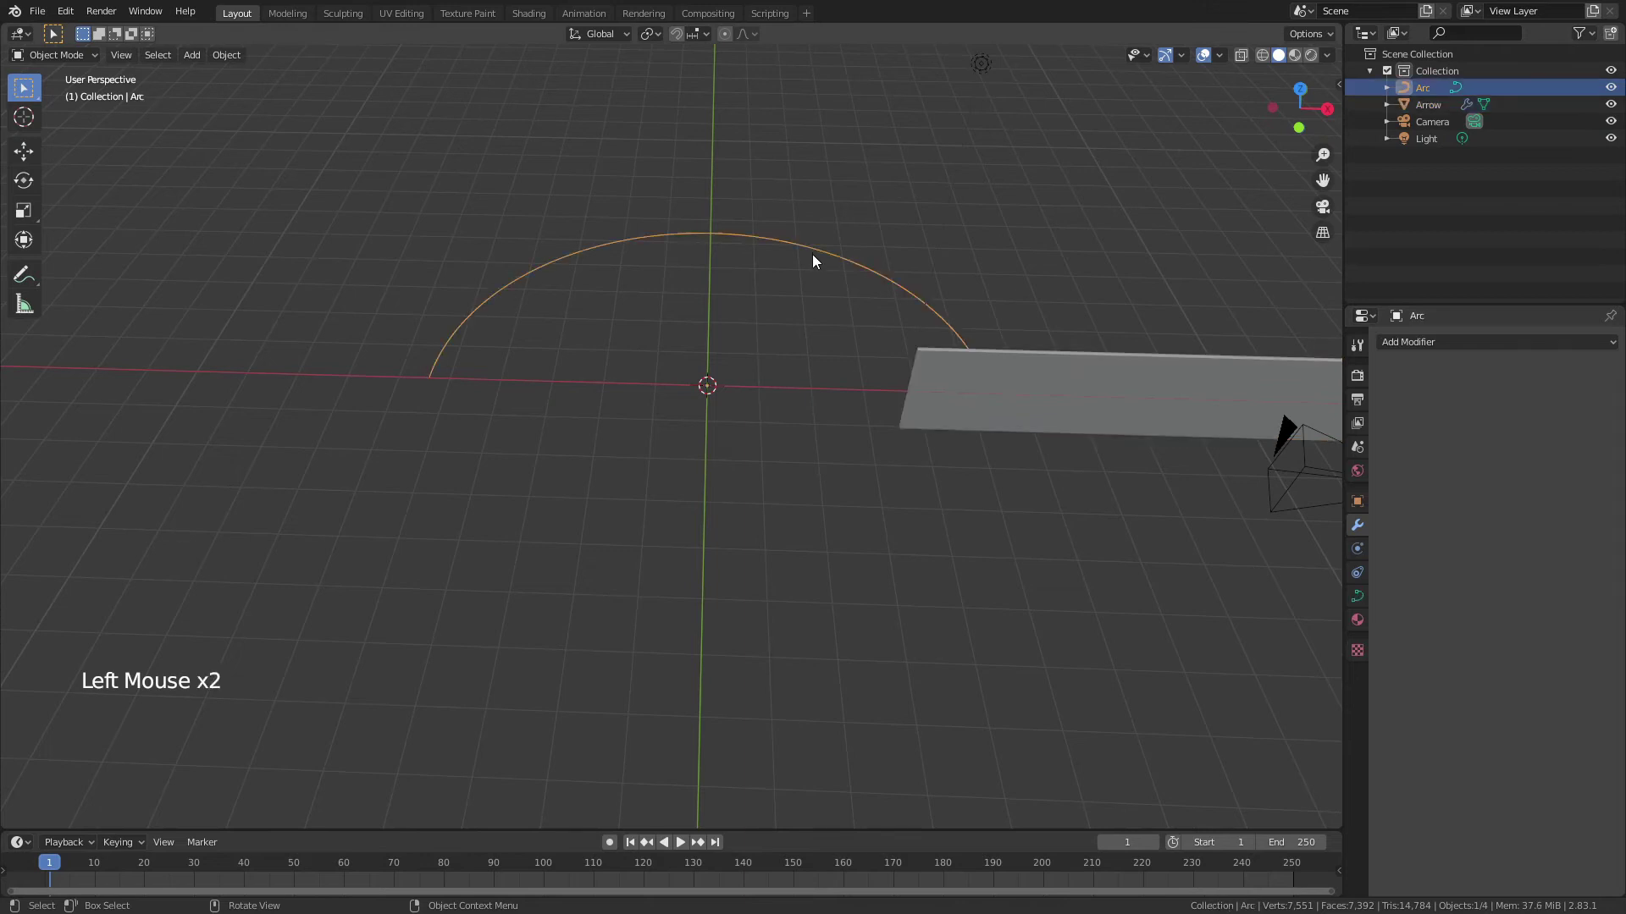
key(h)
scroll(629, 348, down, 2)
shift+middle_drag(664, 345, 563, 368)
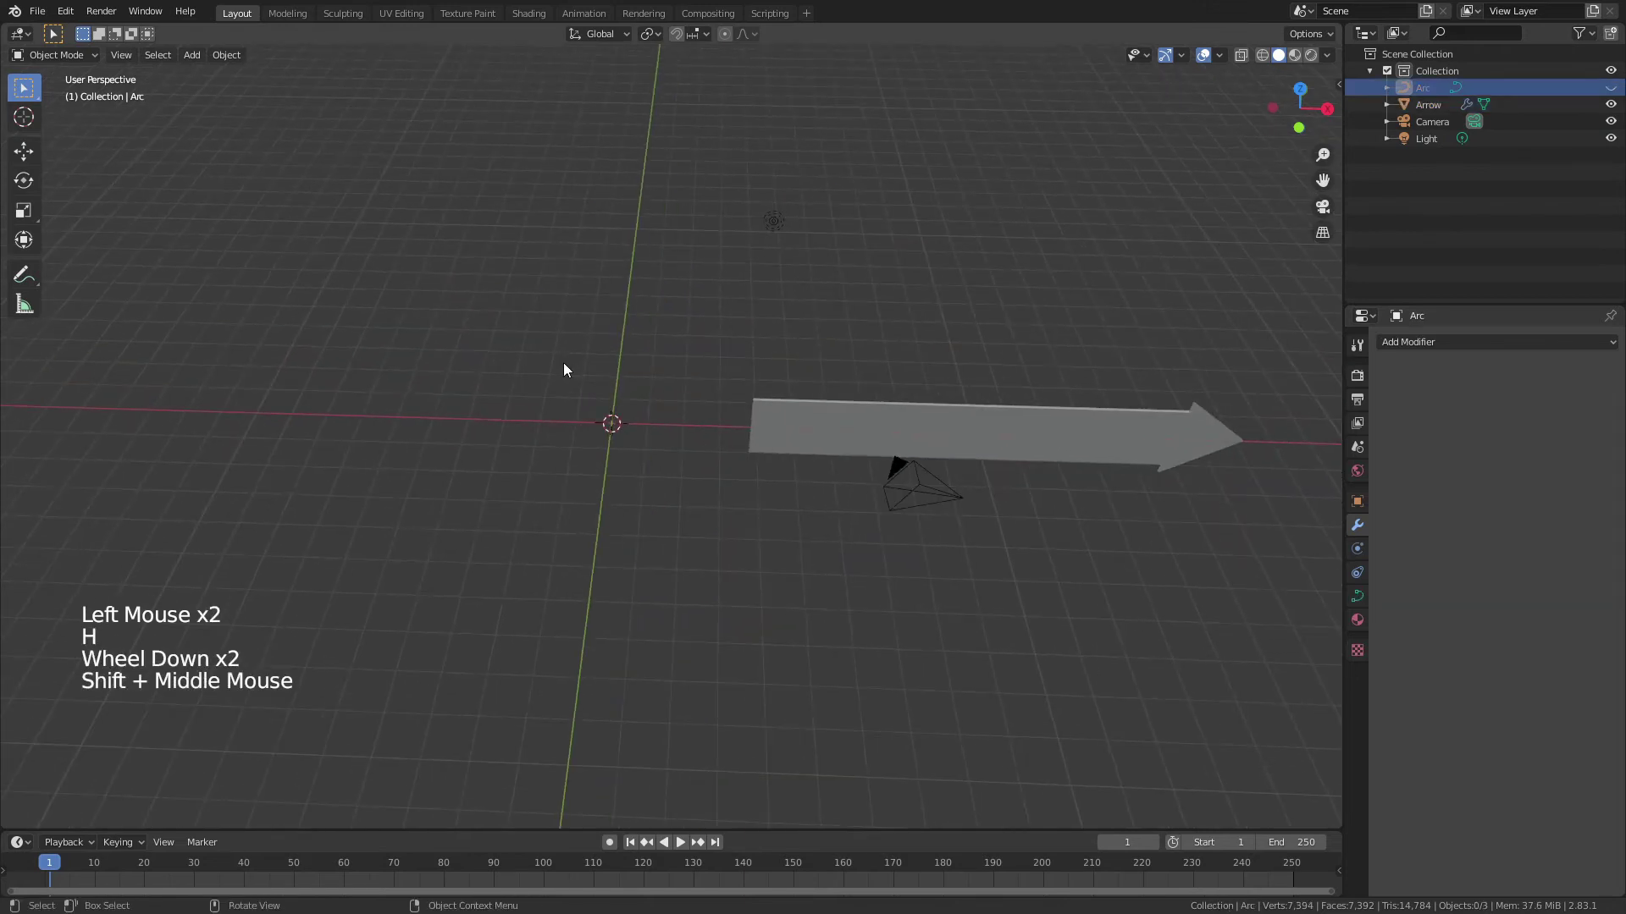
- Add an Archimedean spiral curve with 12 steps and 3 turns
key(shift+a)
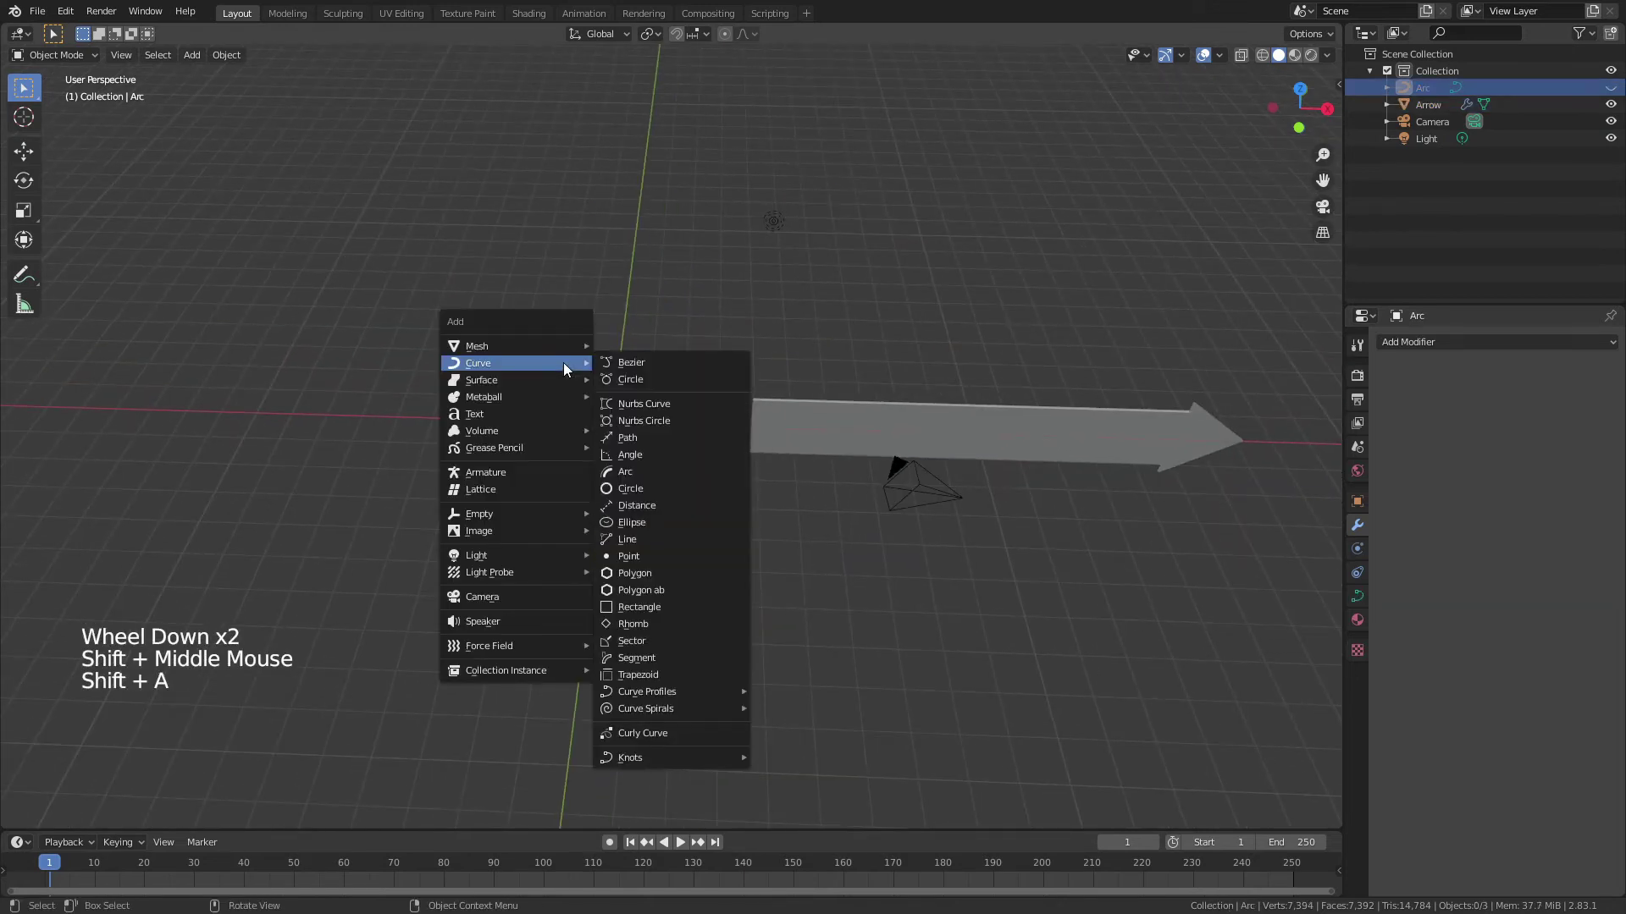
mouse_move(693, 708)
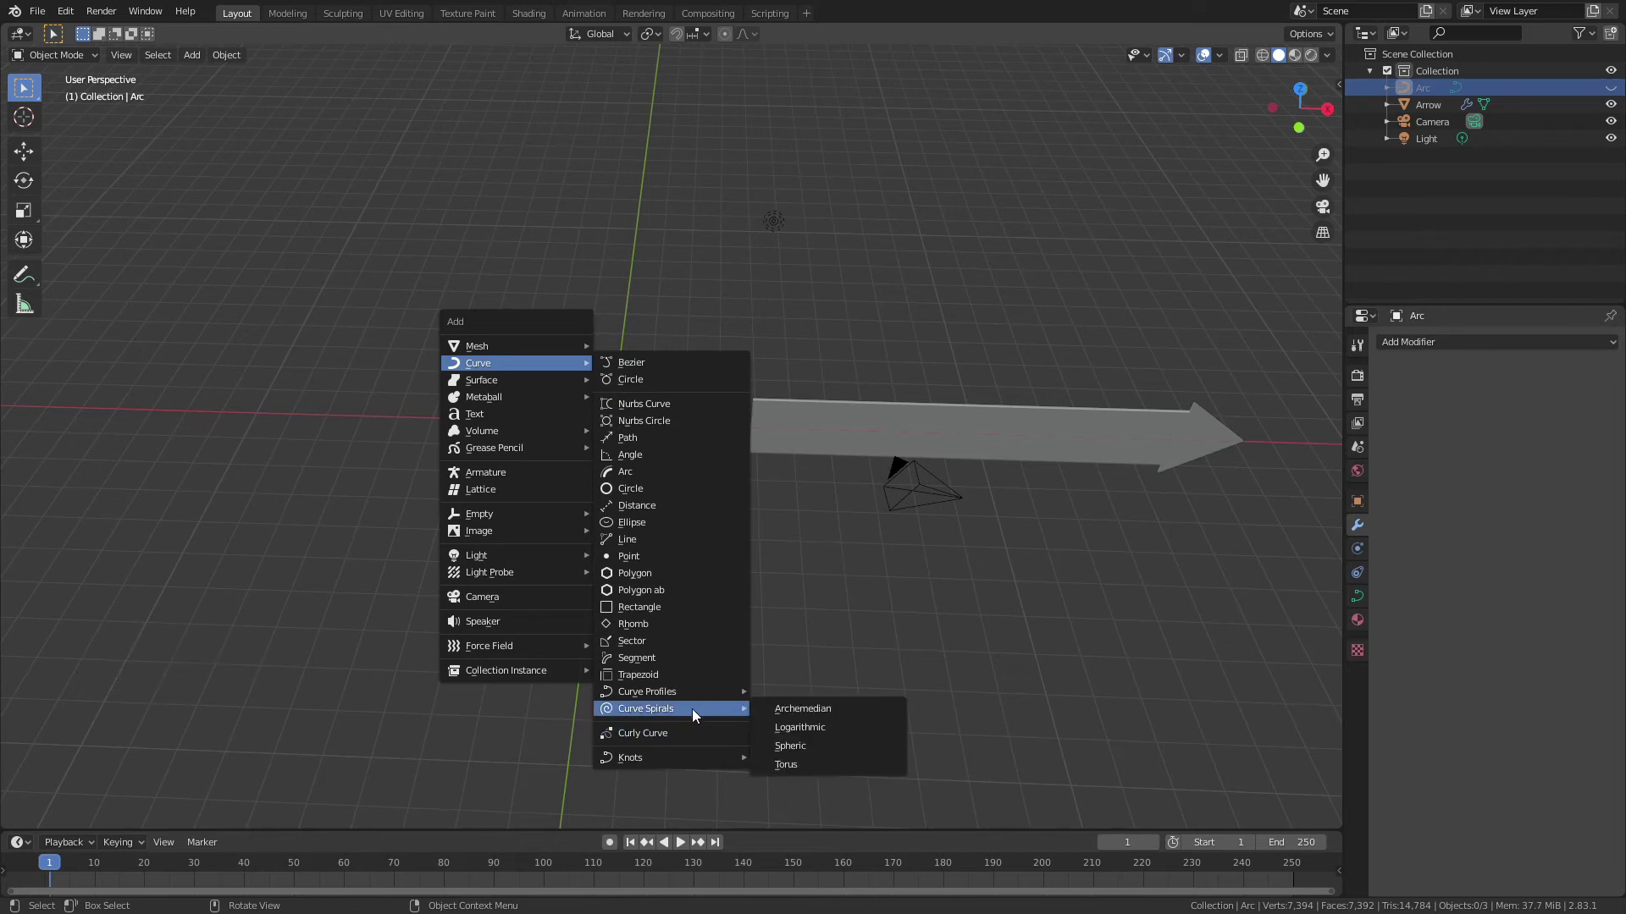
click(806, 711)
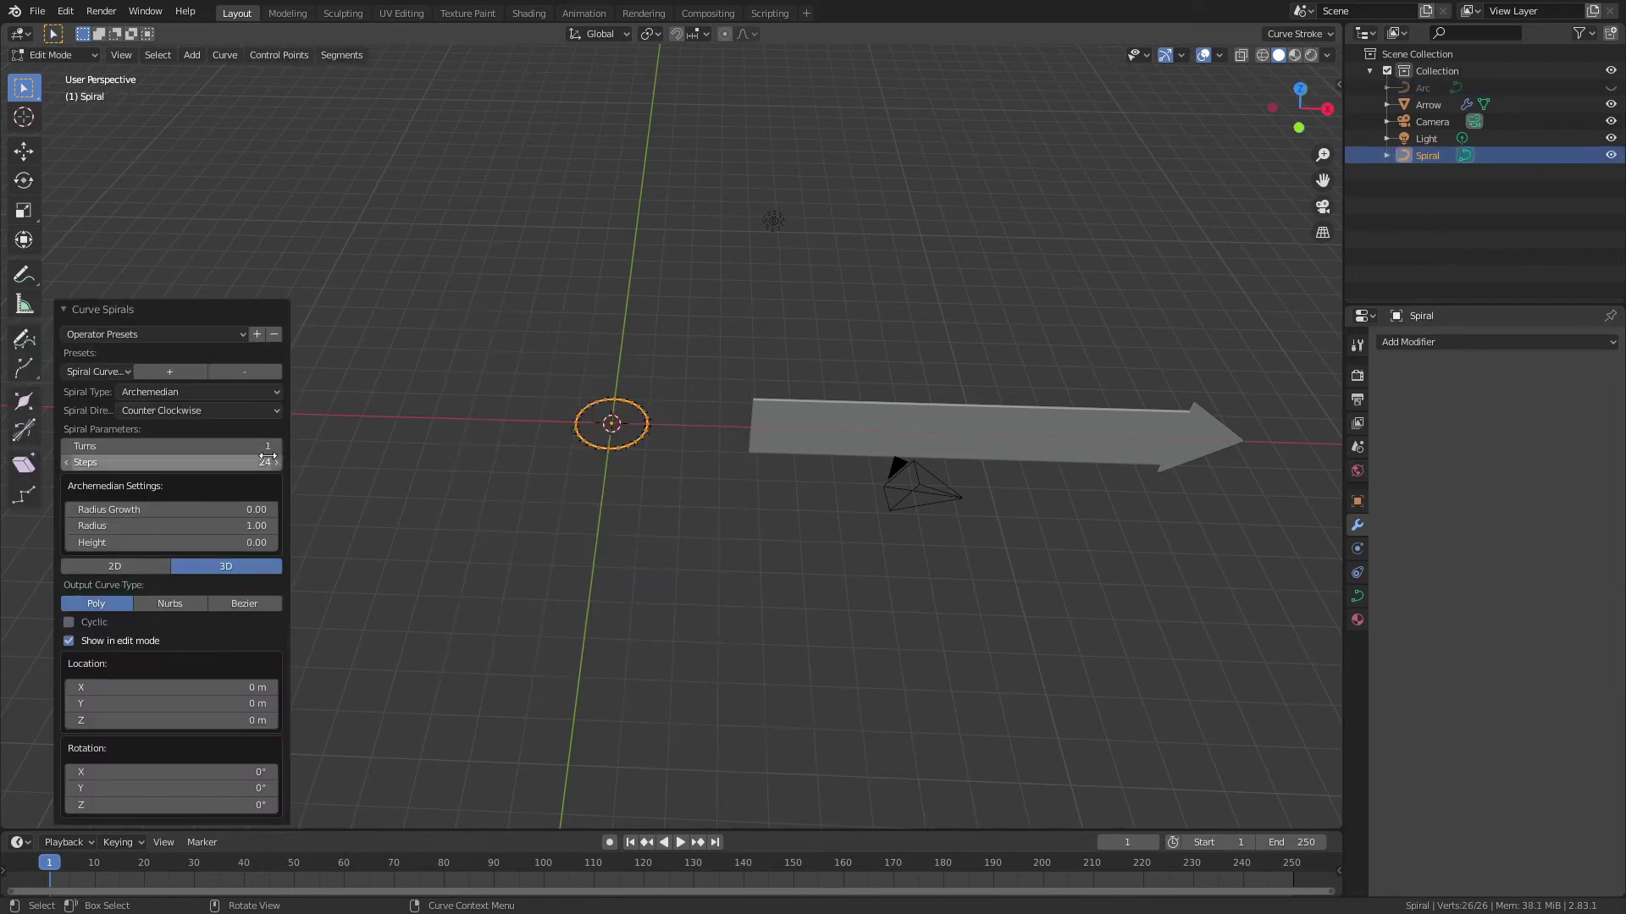
click(249, 460)
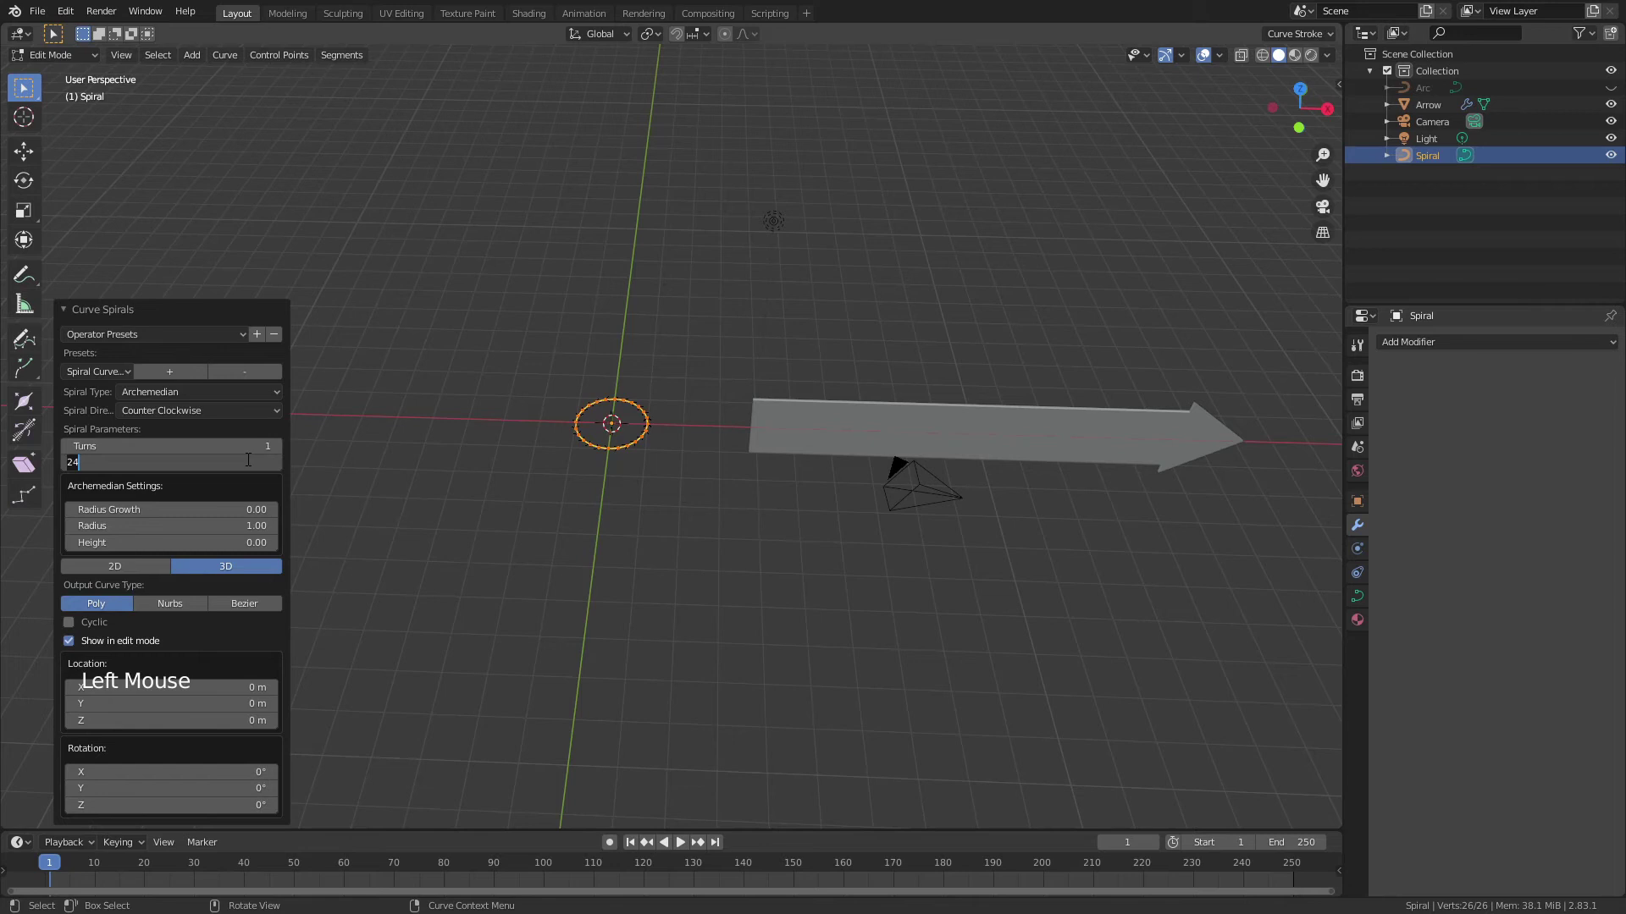
text(1)
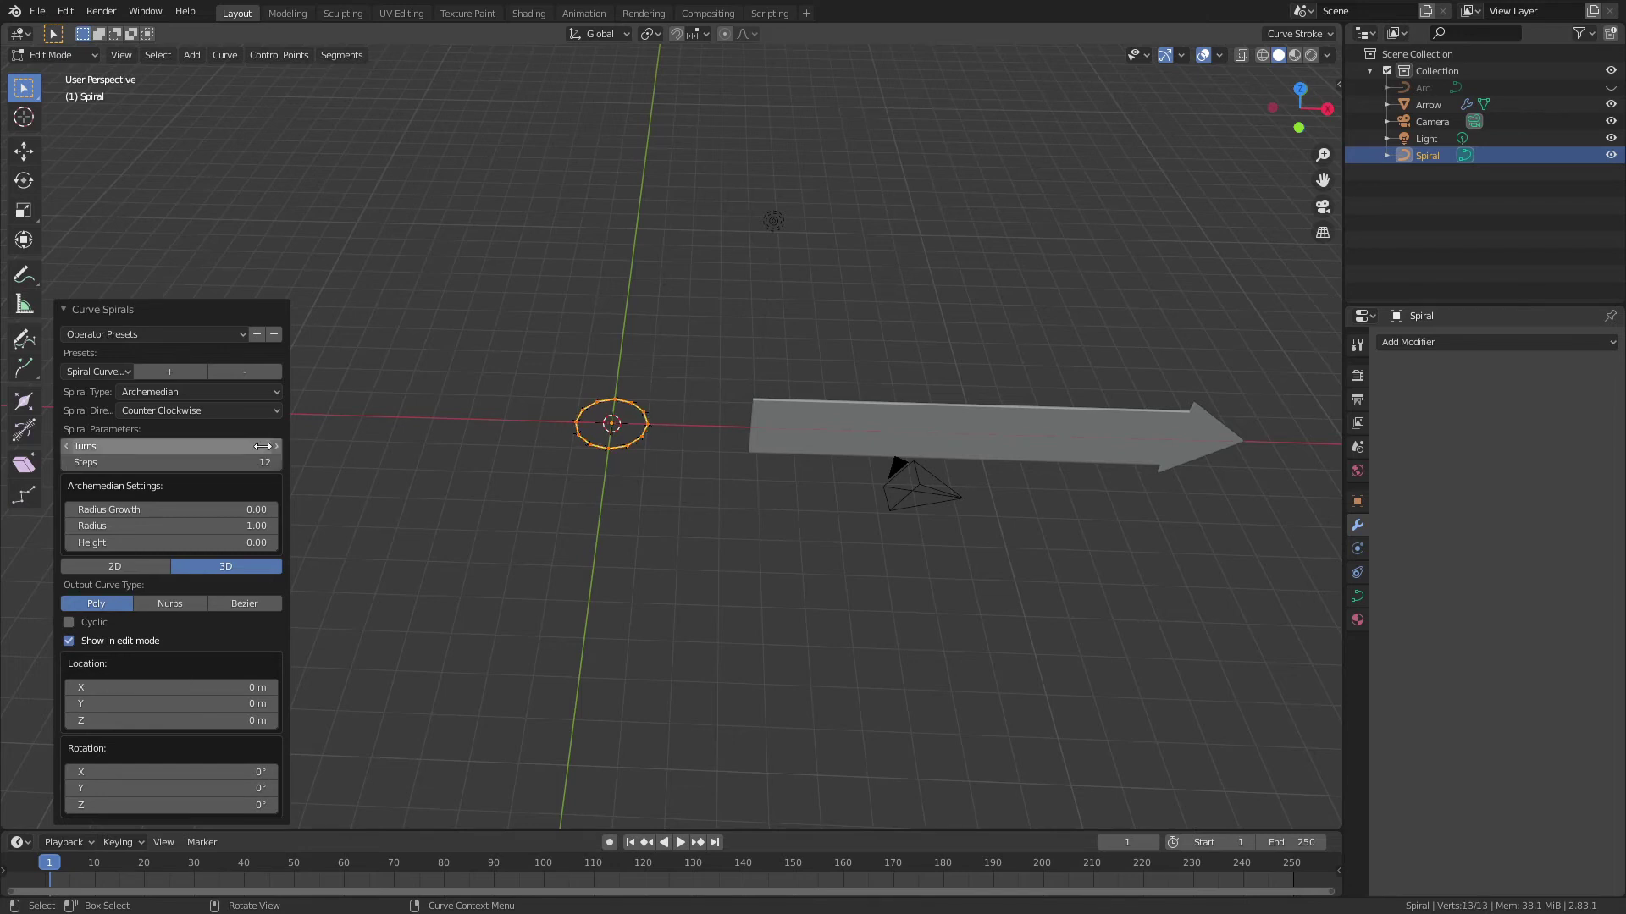
click(276, 445)
click(276, 445)
click(277, 445)
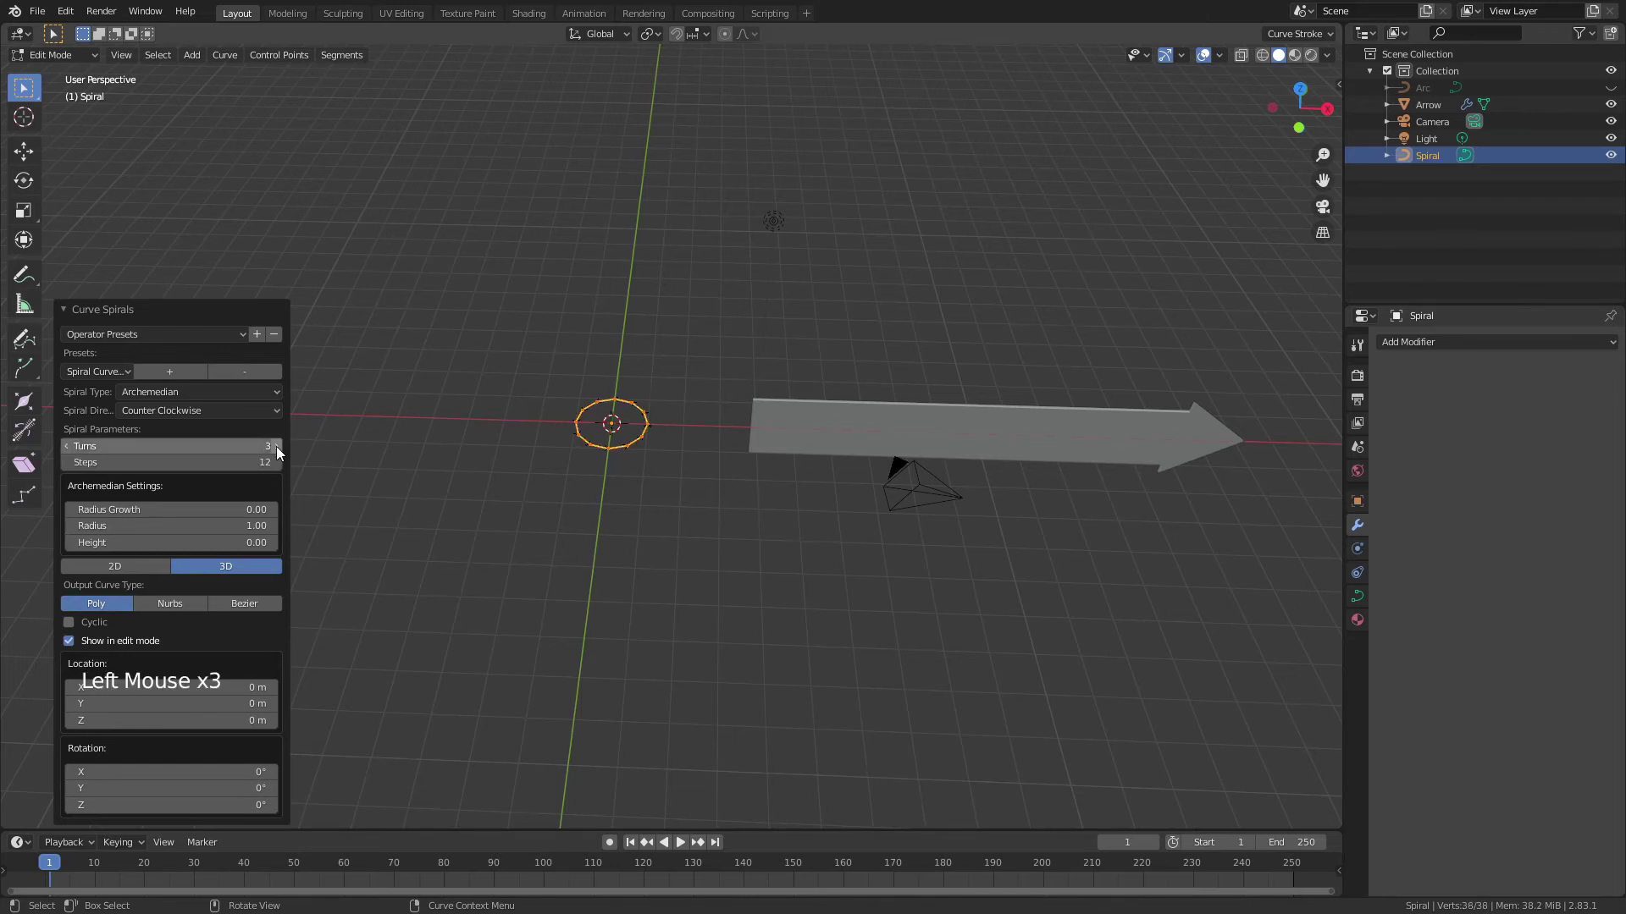
- Set the spiral's height to 1 and scale it up three times
click(207, 542)
text(3)
key(Return)
scroll(615, 388, down, 4)
scroll(615, 388, up, 4)
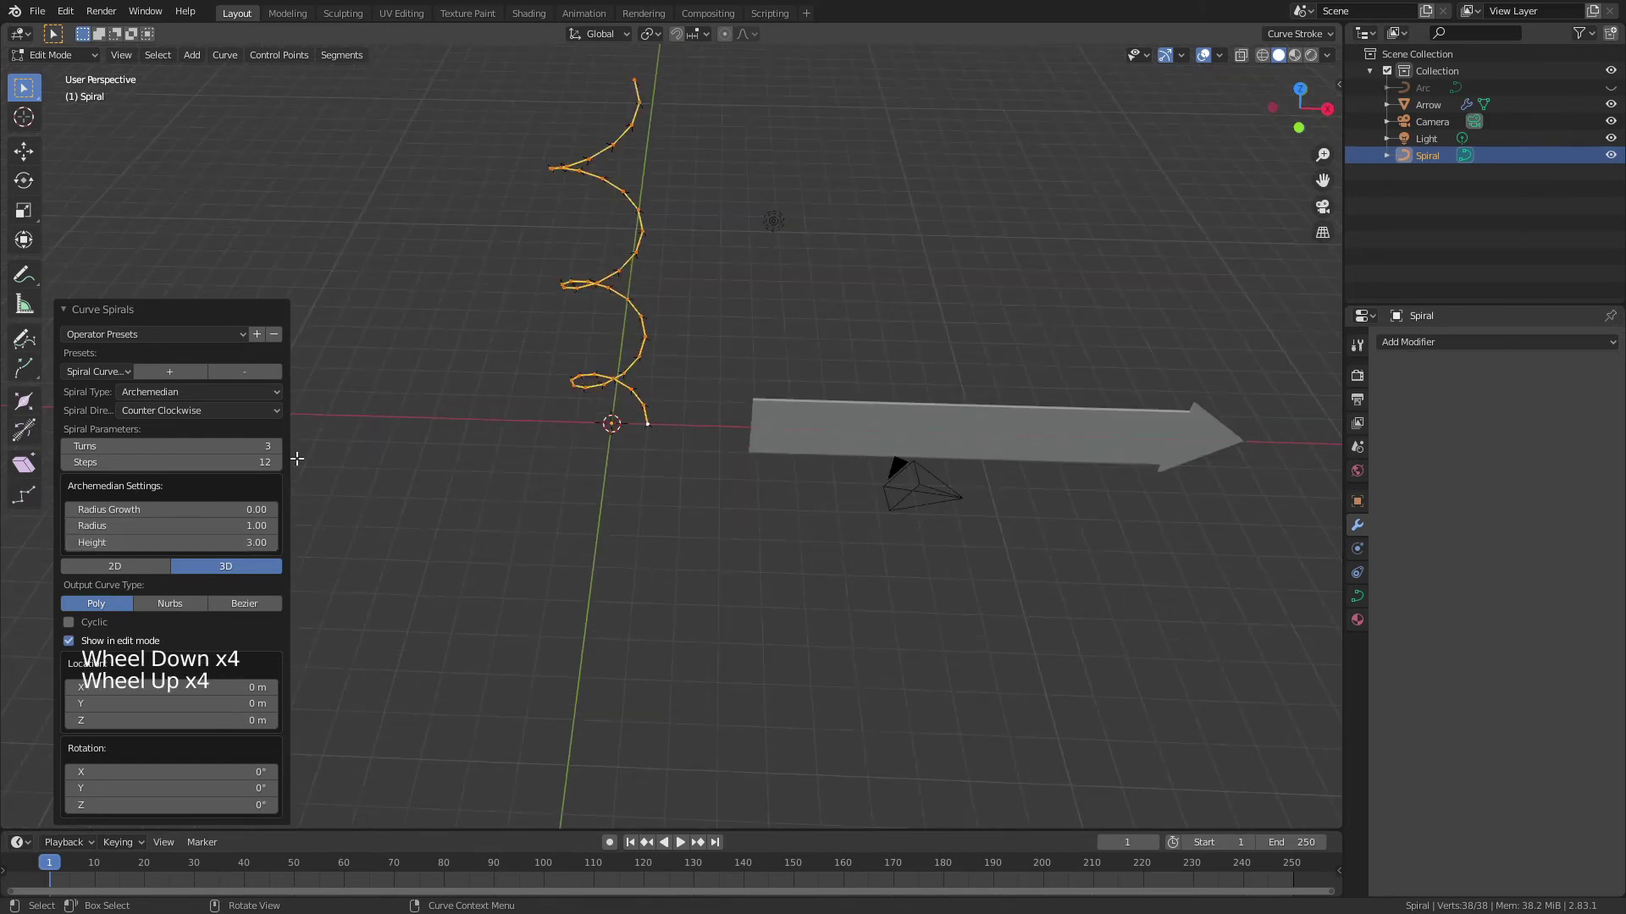
click(243, 542)
text(1)
key(Return)
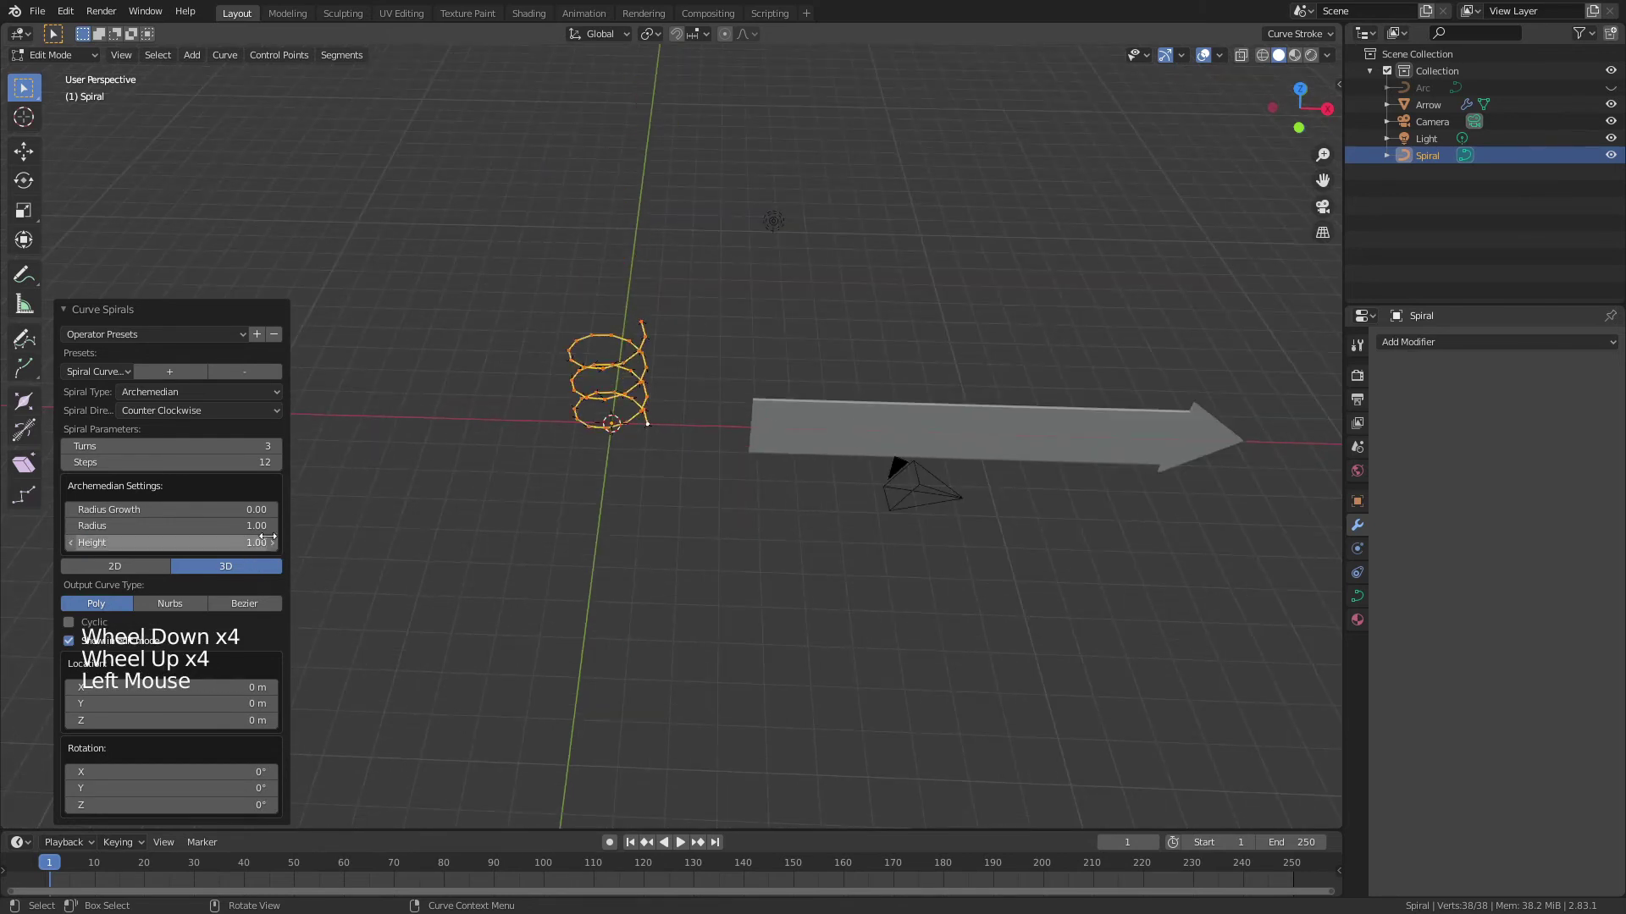
text(s)
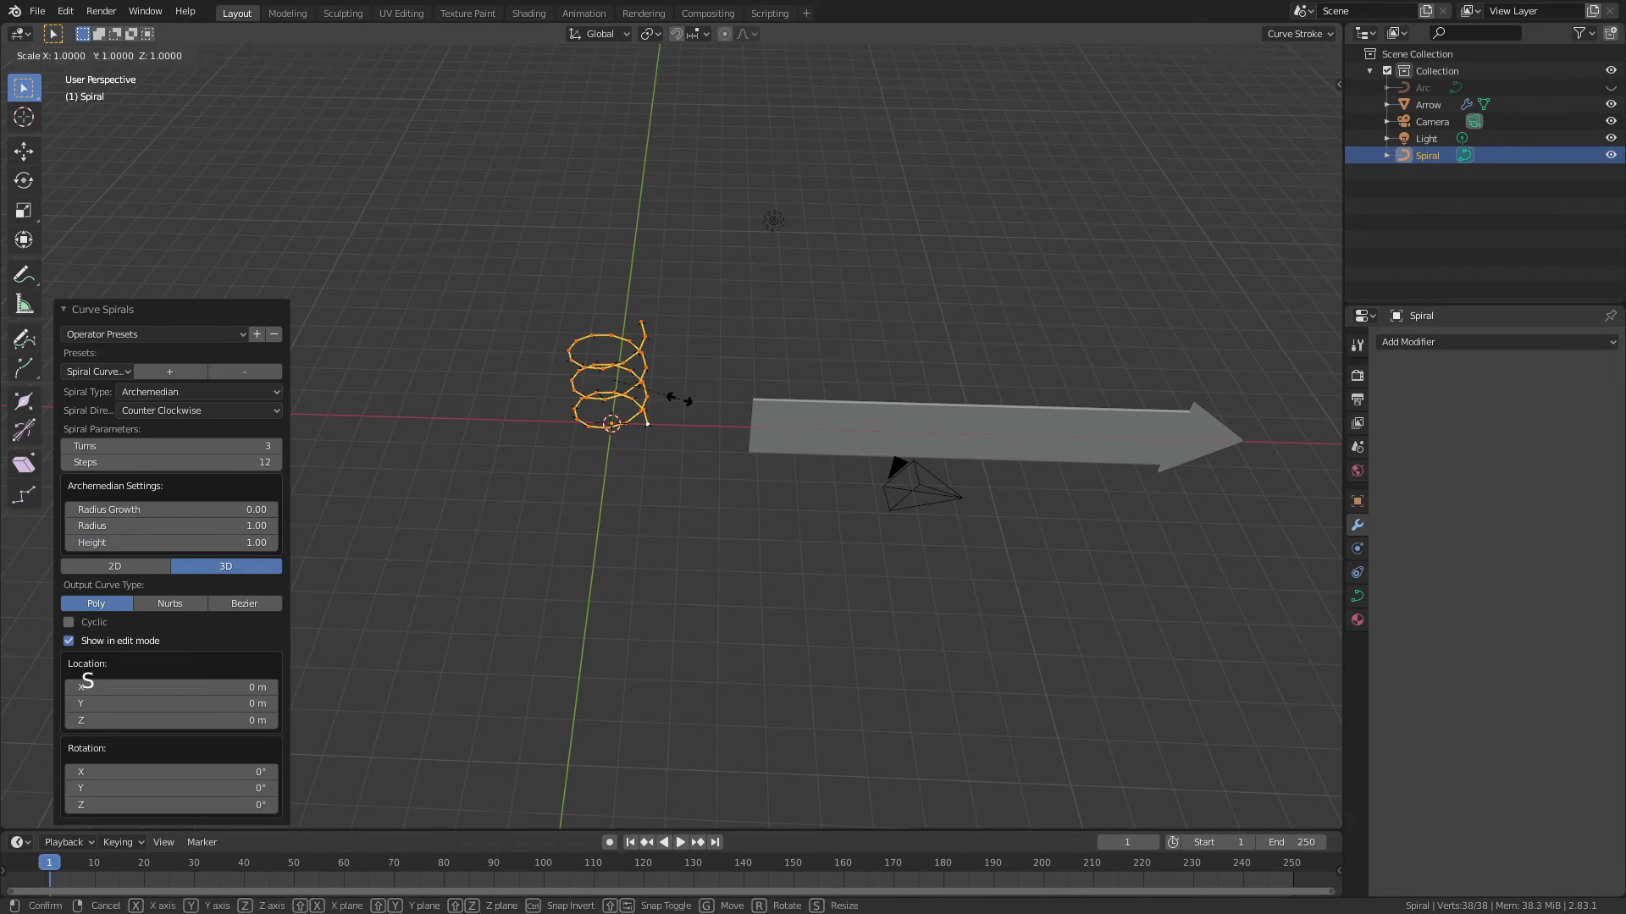
text(3)
key(Return)
- Leave edit mode and add a second Archimedean spiral curve
key(Tab)
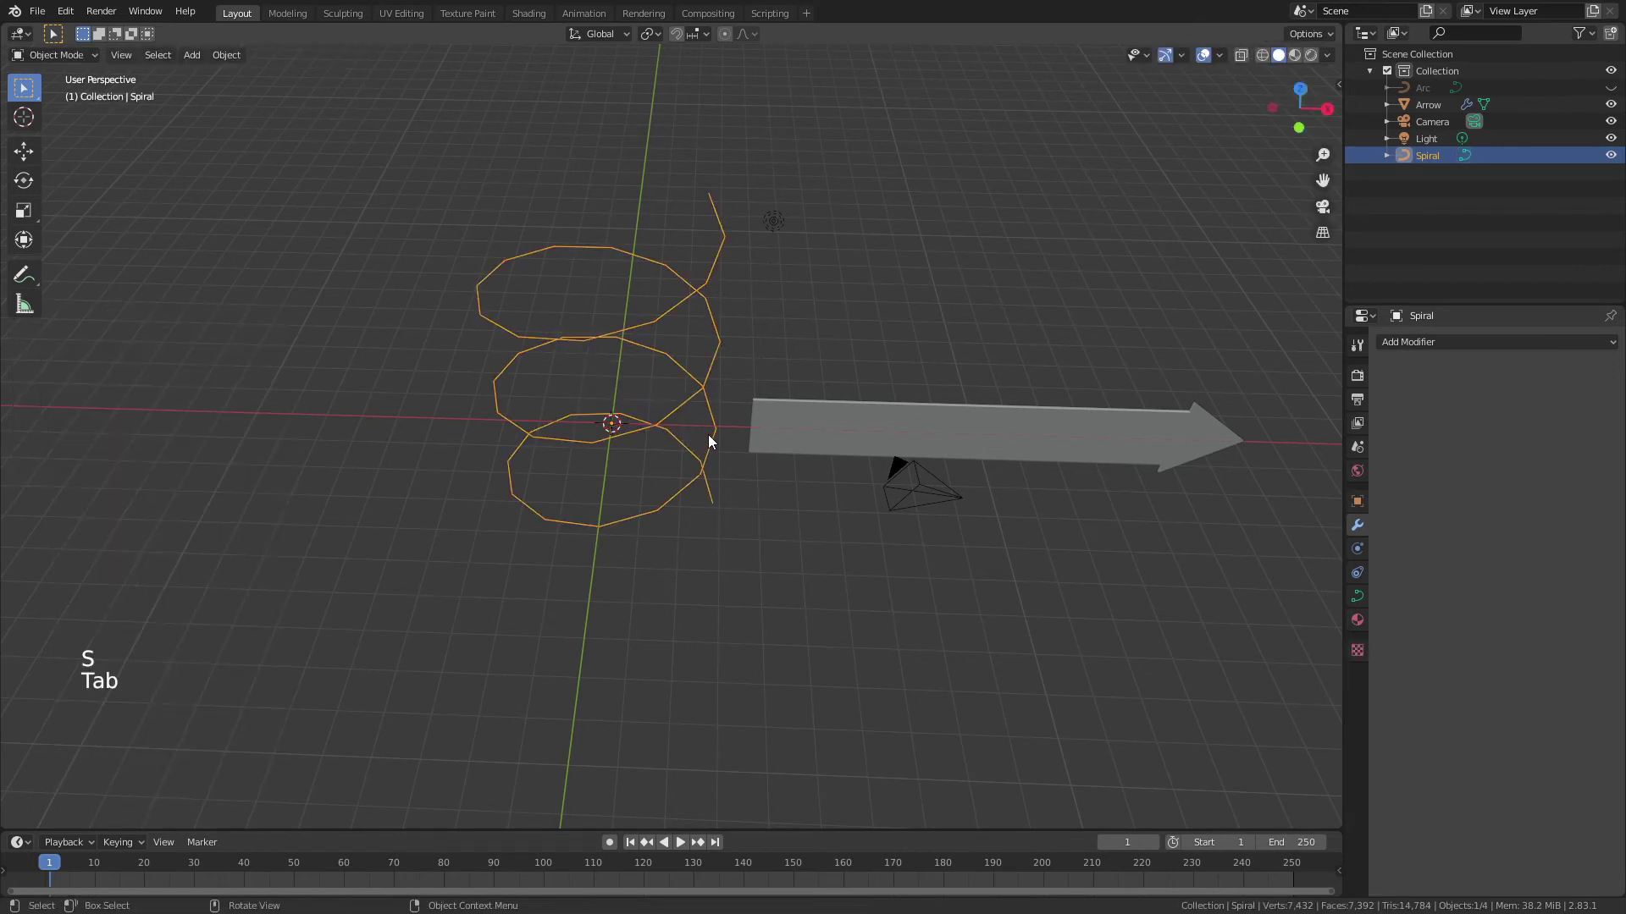
middle_drag(618, 393, 627, 390)
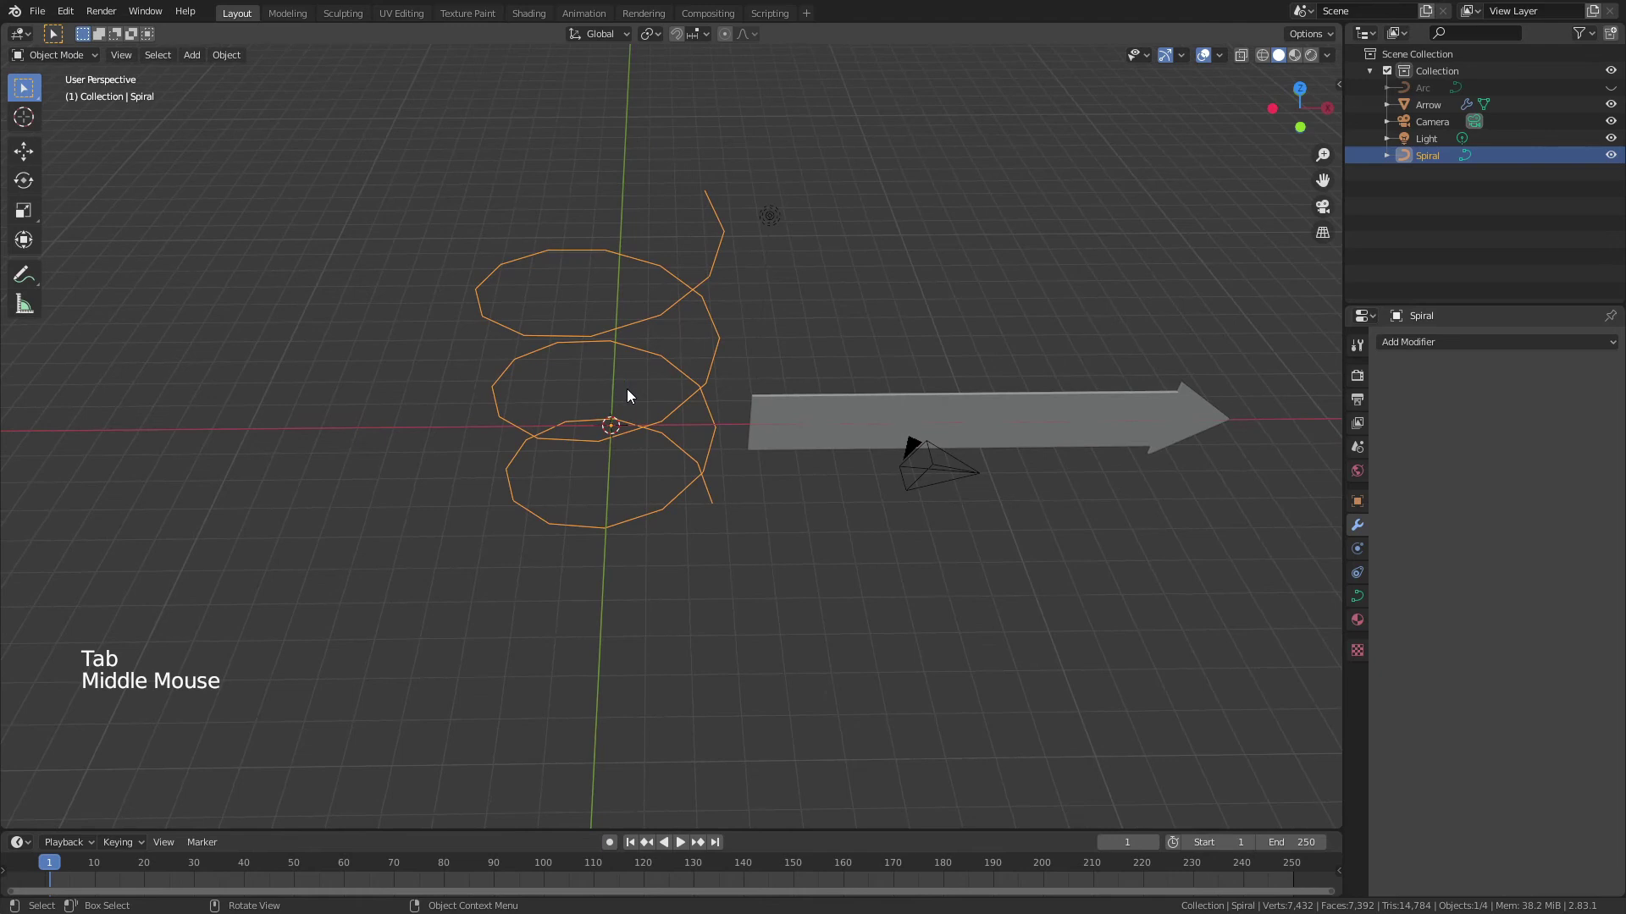
key(shift+a)
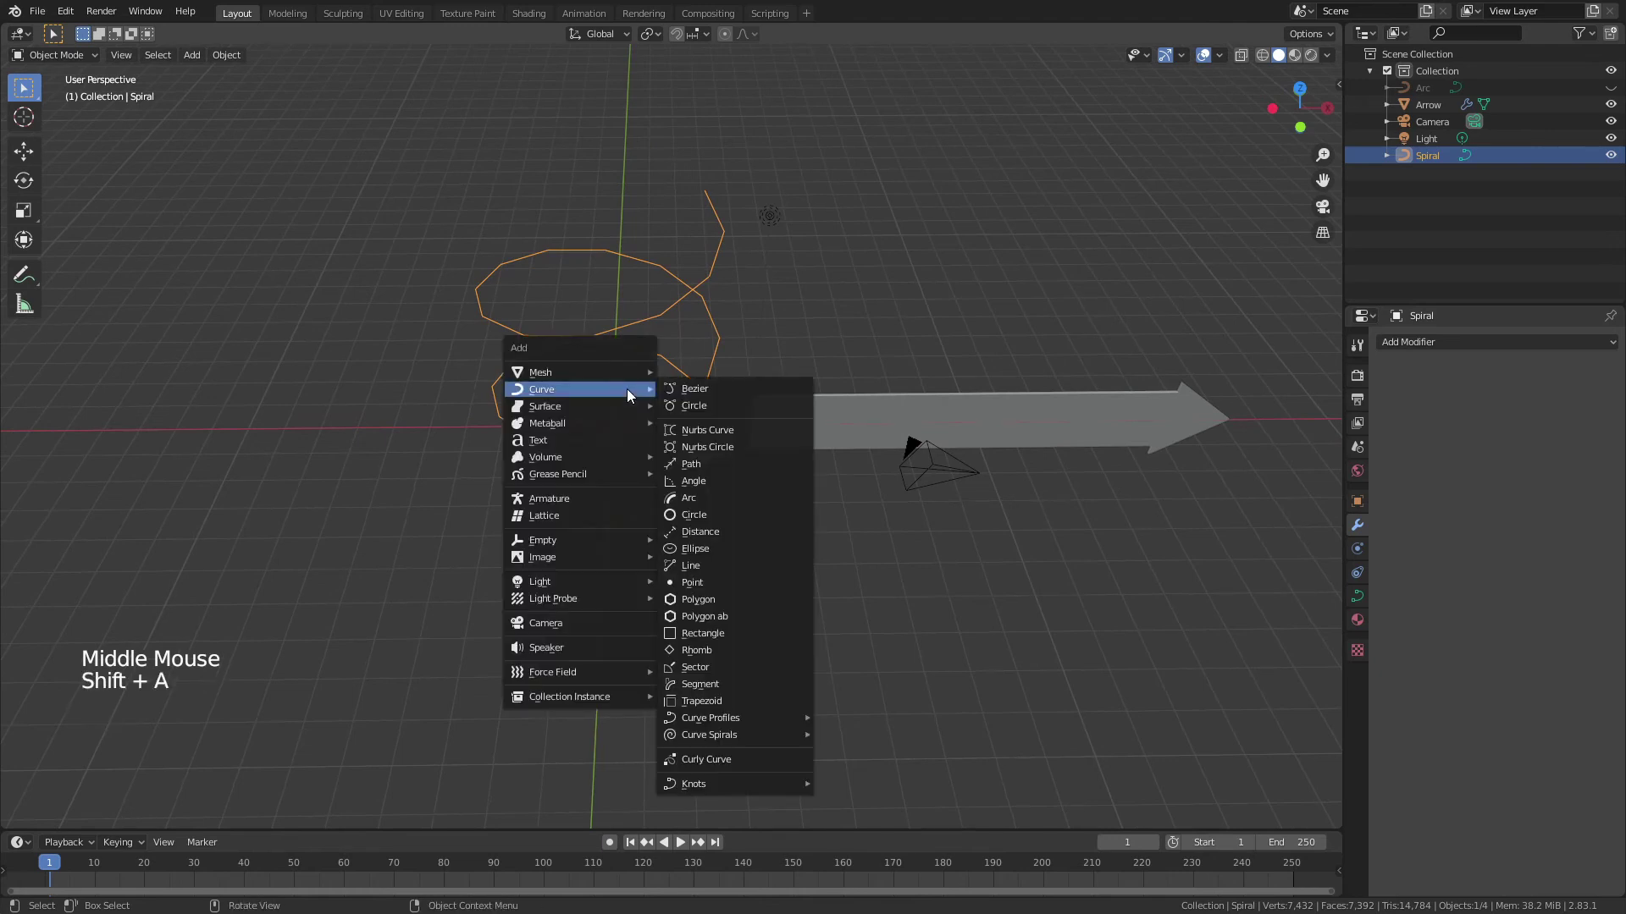
mouse_move(720, 733)
click(880, 735)
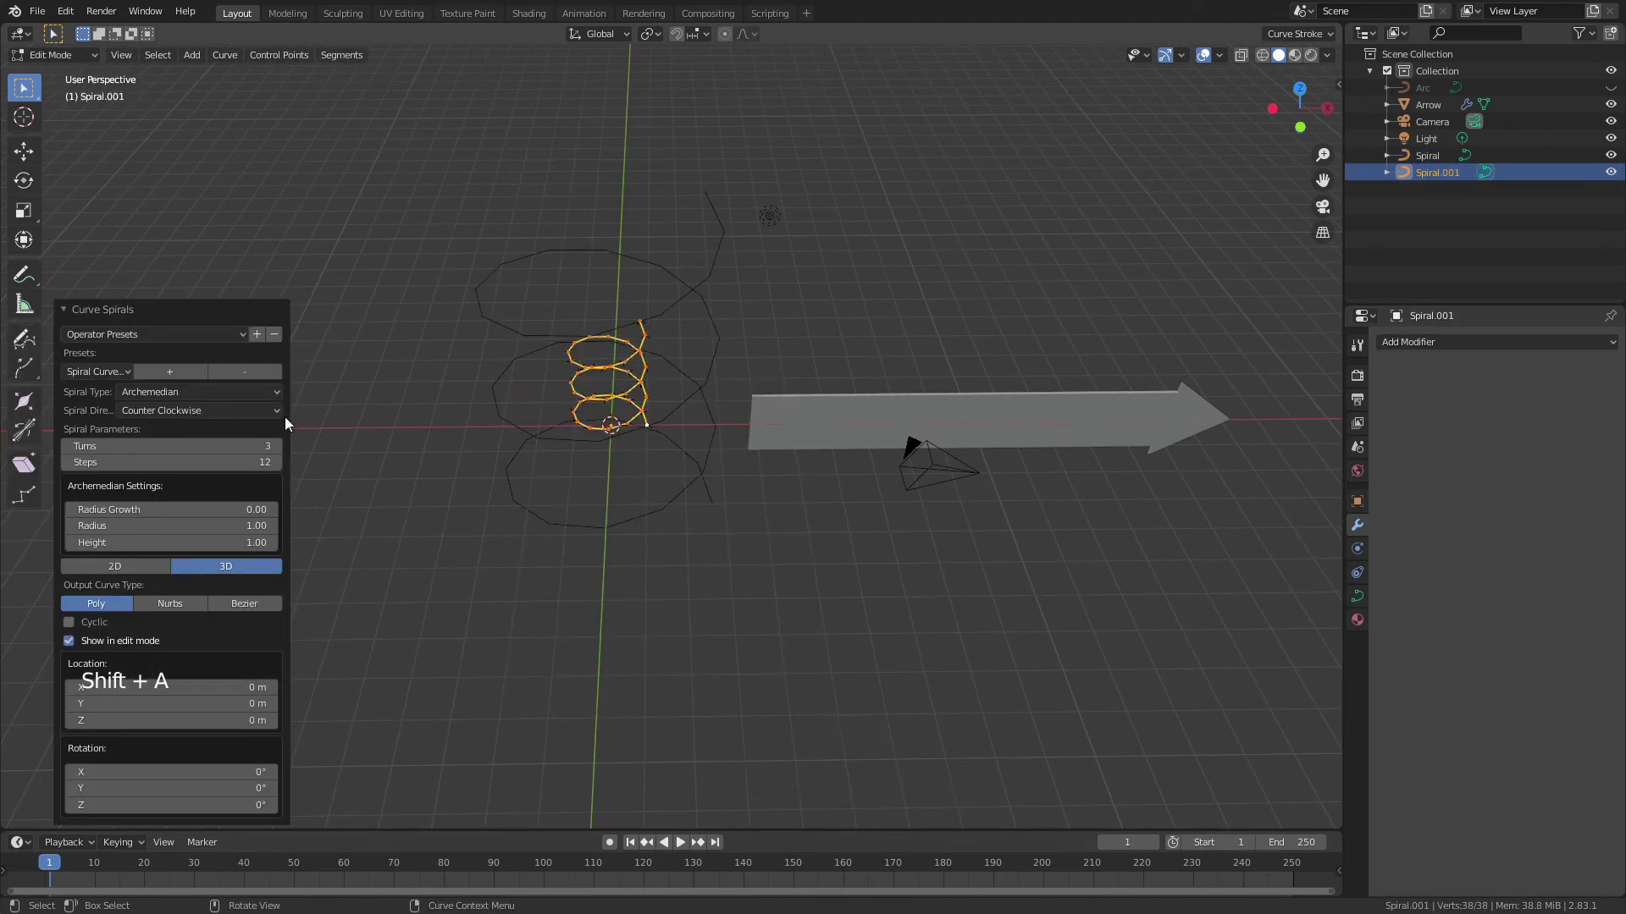
- Give the new spiral a height of 1.5 and 60 steps
click(240, 543)
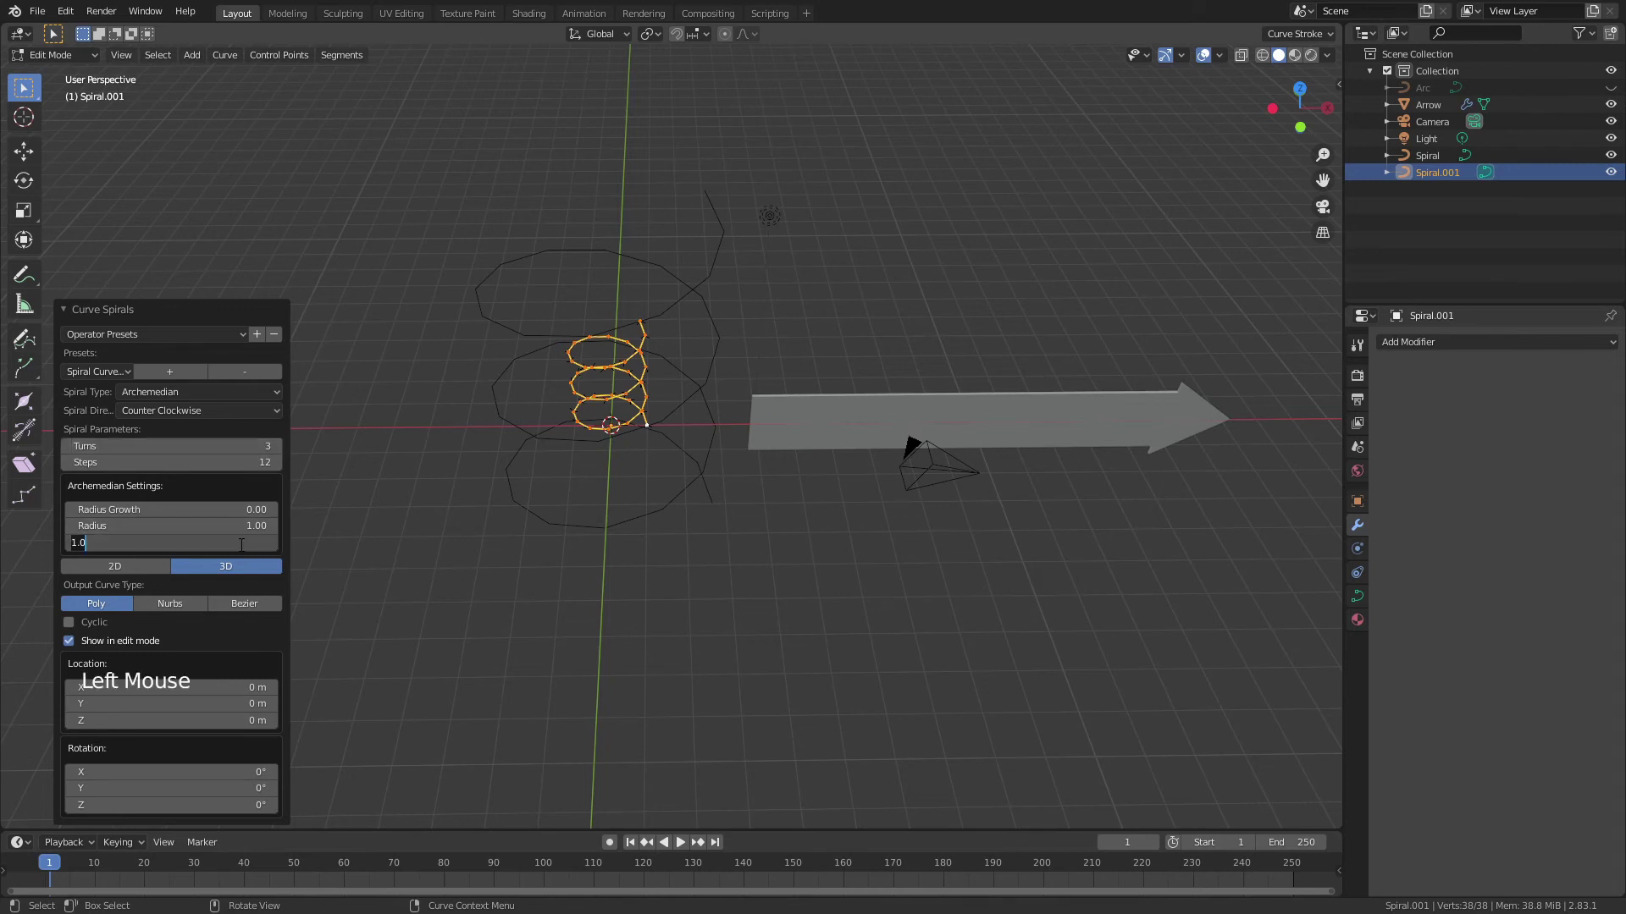
text(1.5)
key(Return)
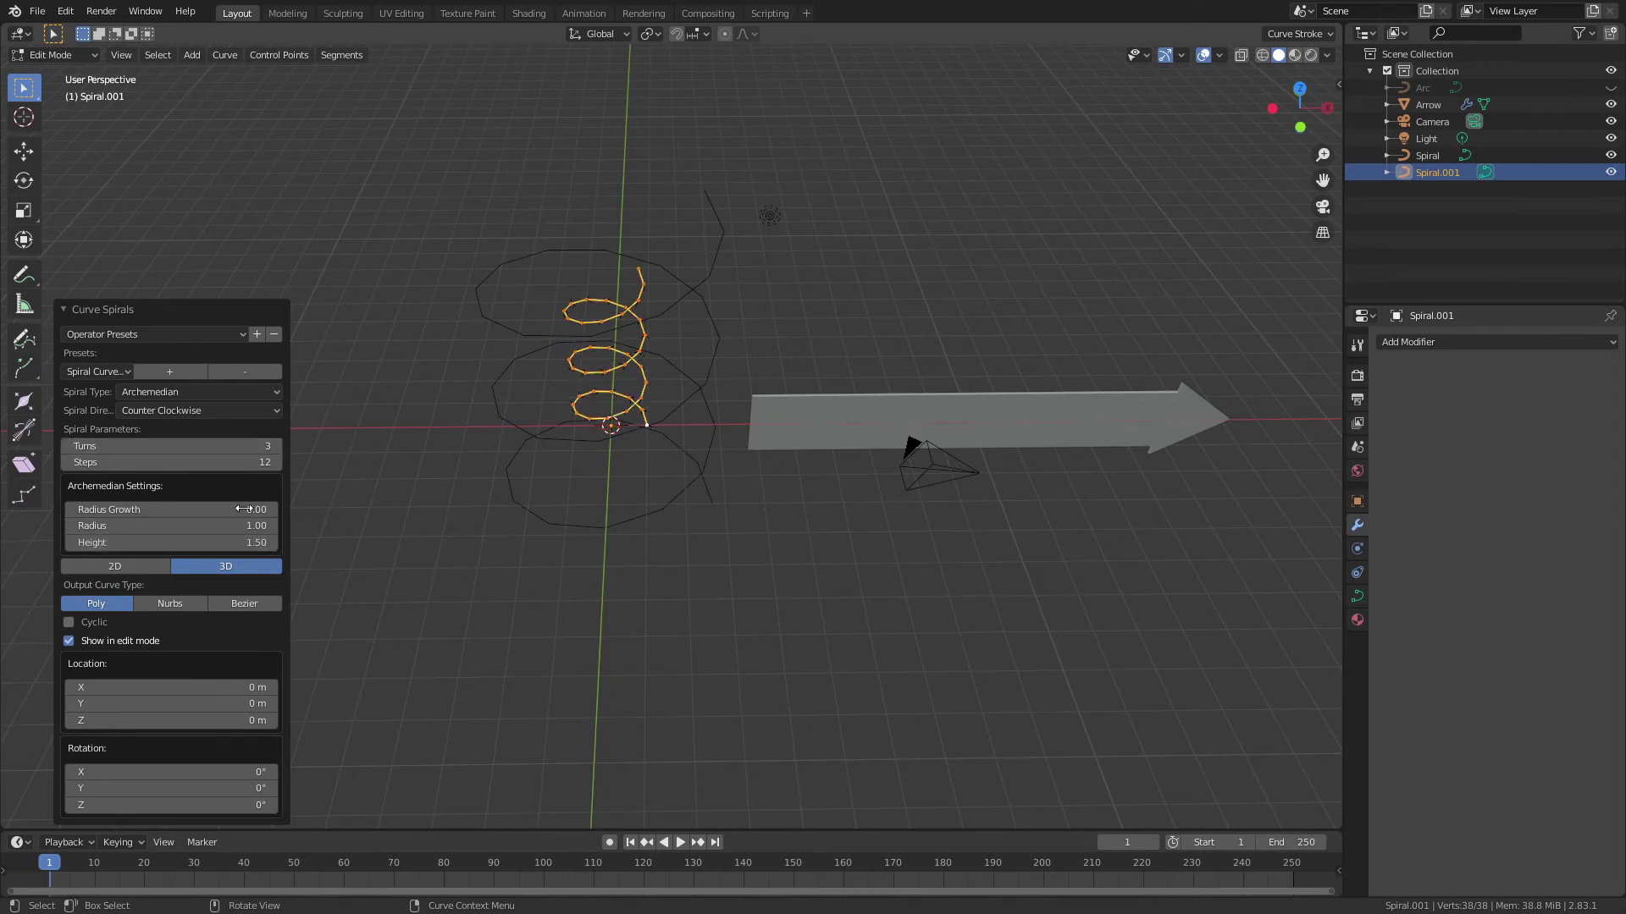
click(252, 465)
text(60)
key(Return)
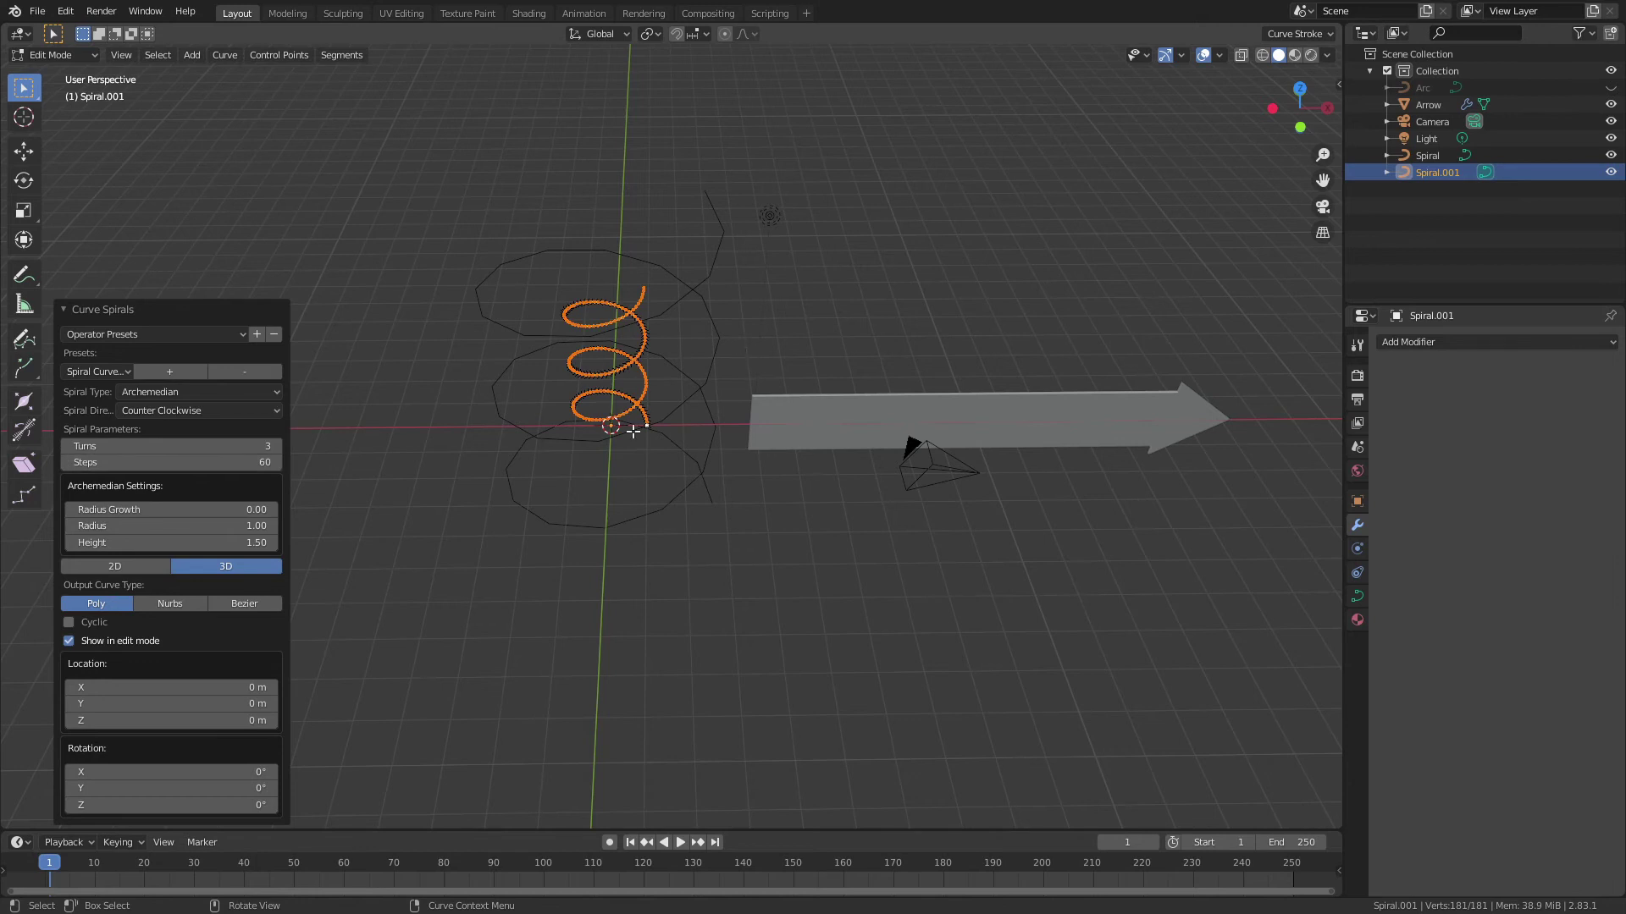
- Scale the smooth spiral up three times, then flatten it along Z to about 0.682
key(s)
key(3)
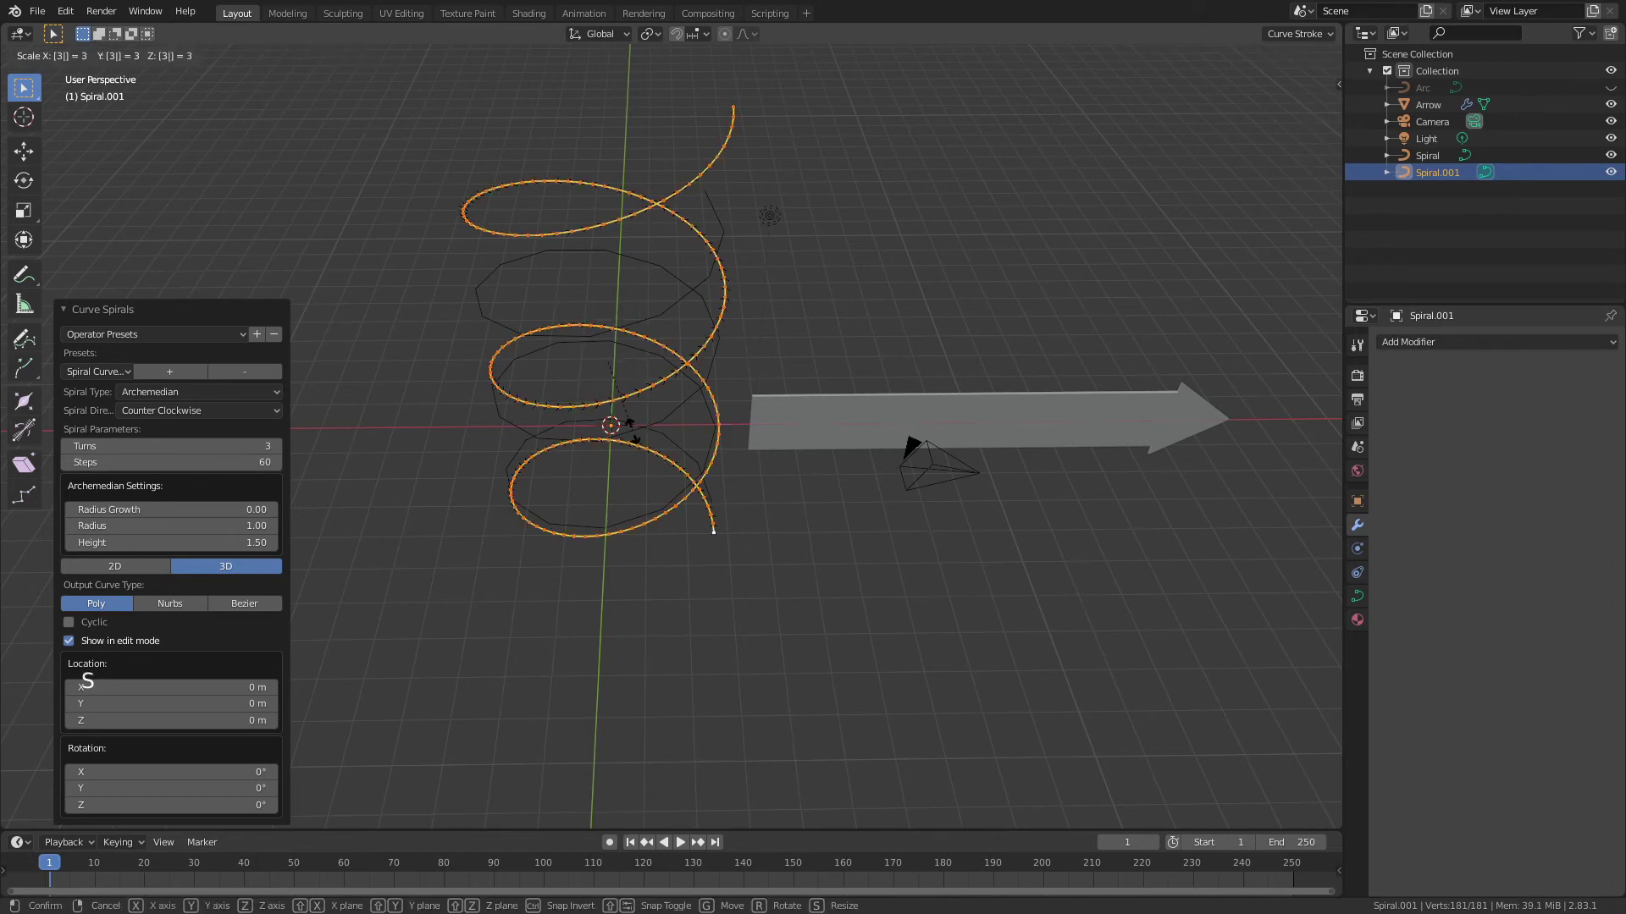
key(Return)
key(Tab)
middle_drag(632, 430, 690, 348)
key(s)
key(z)
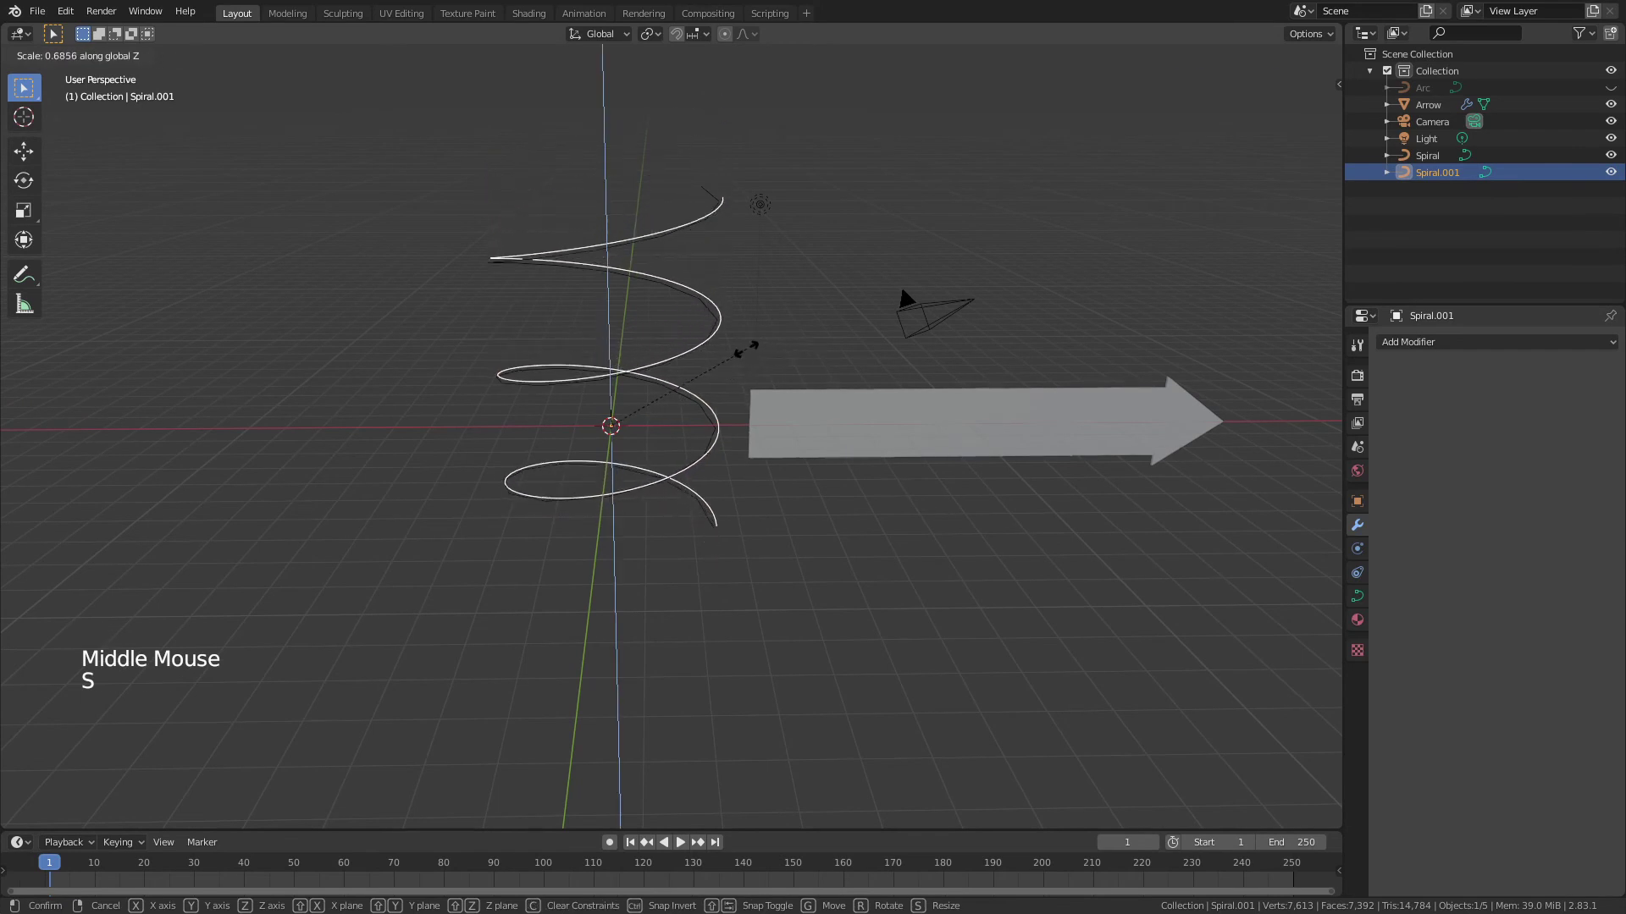
click(746, 351)
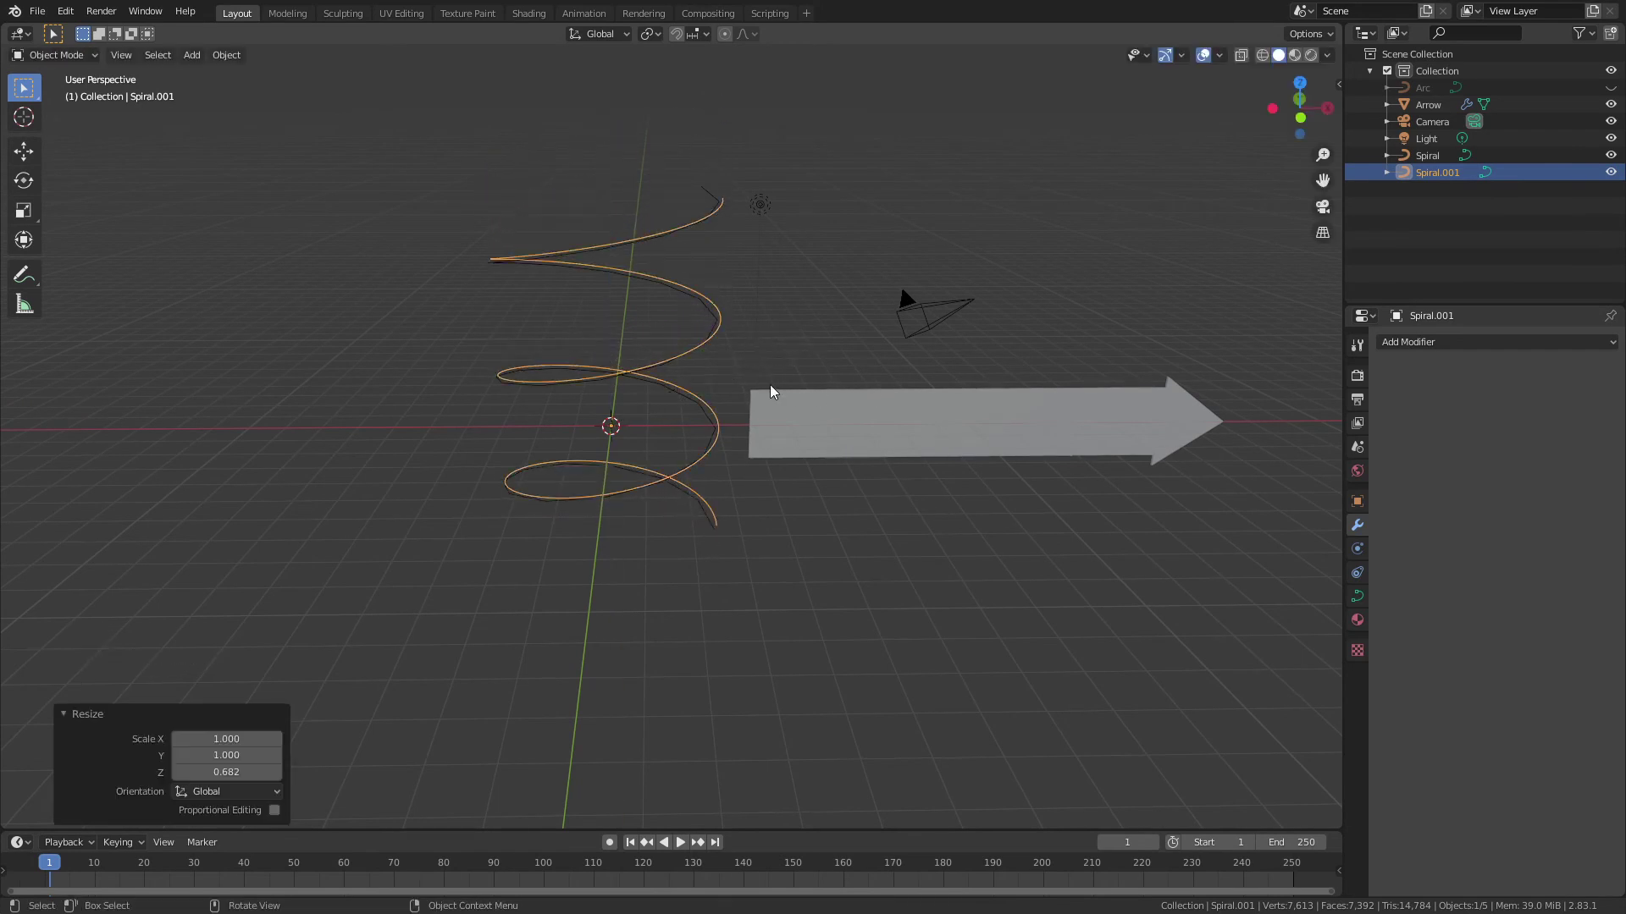
key(Tab)
key(Tab)
scroll(769, 360, up, 2)
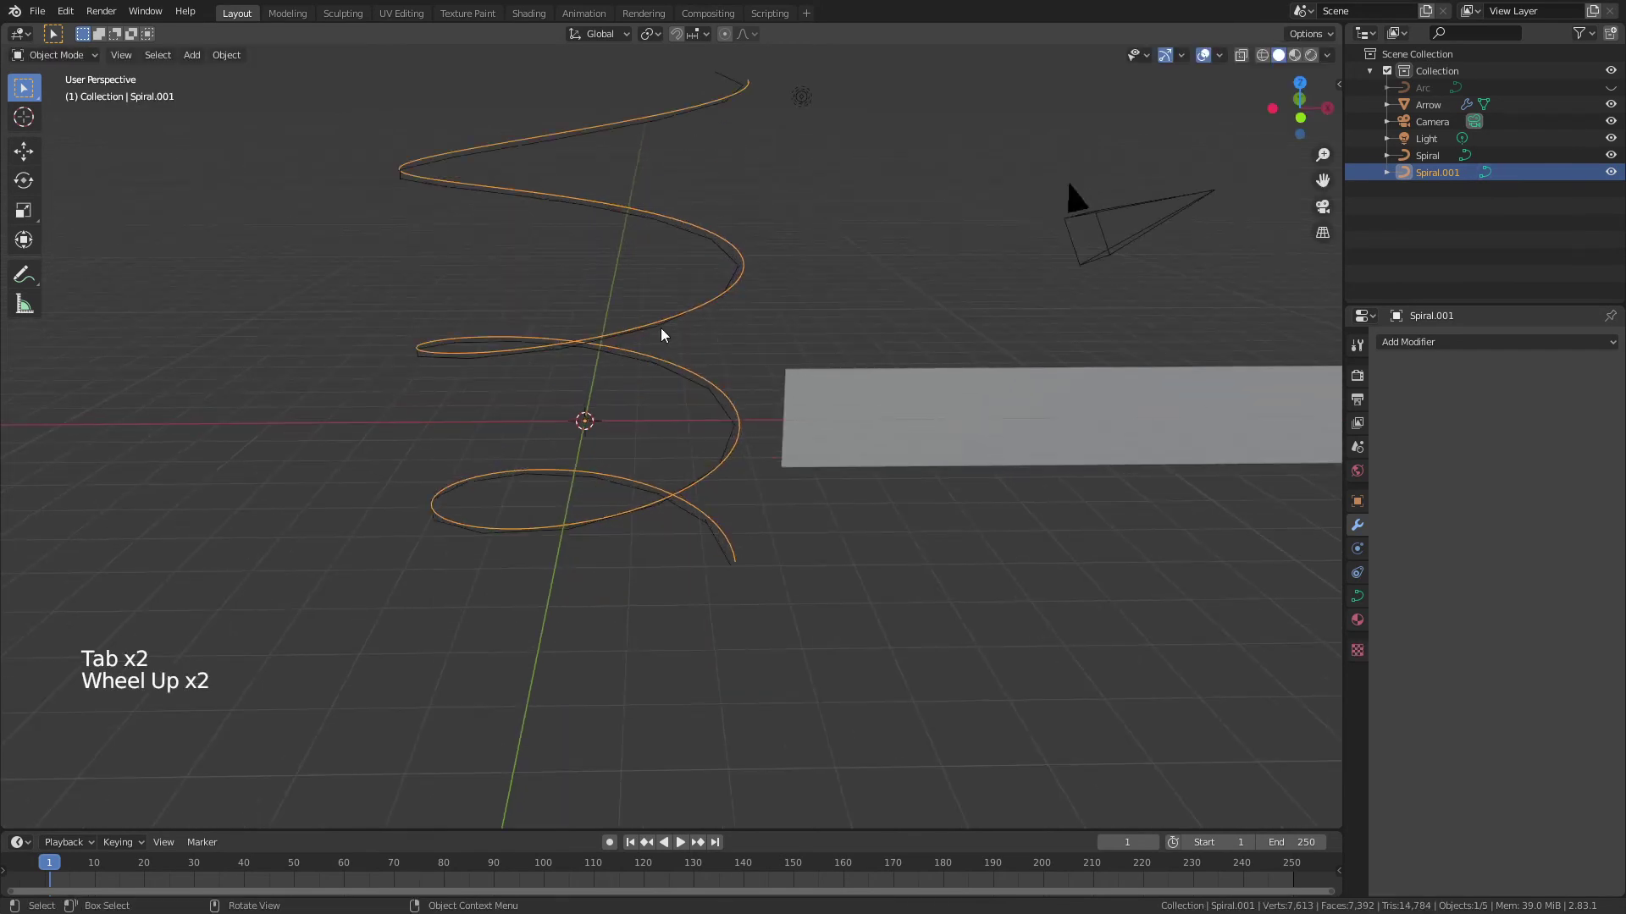
middle_drag(661, 337, 652, 273)
- Rename the Spiral object to 'Angular' in the Outliner
click(1431, 160)
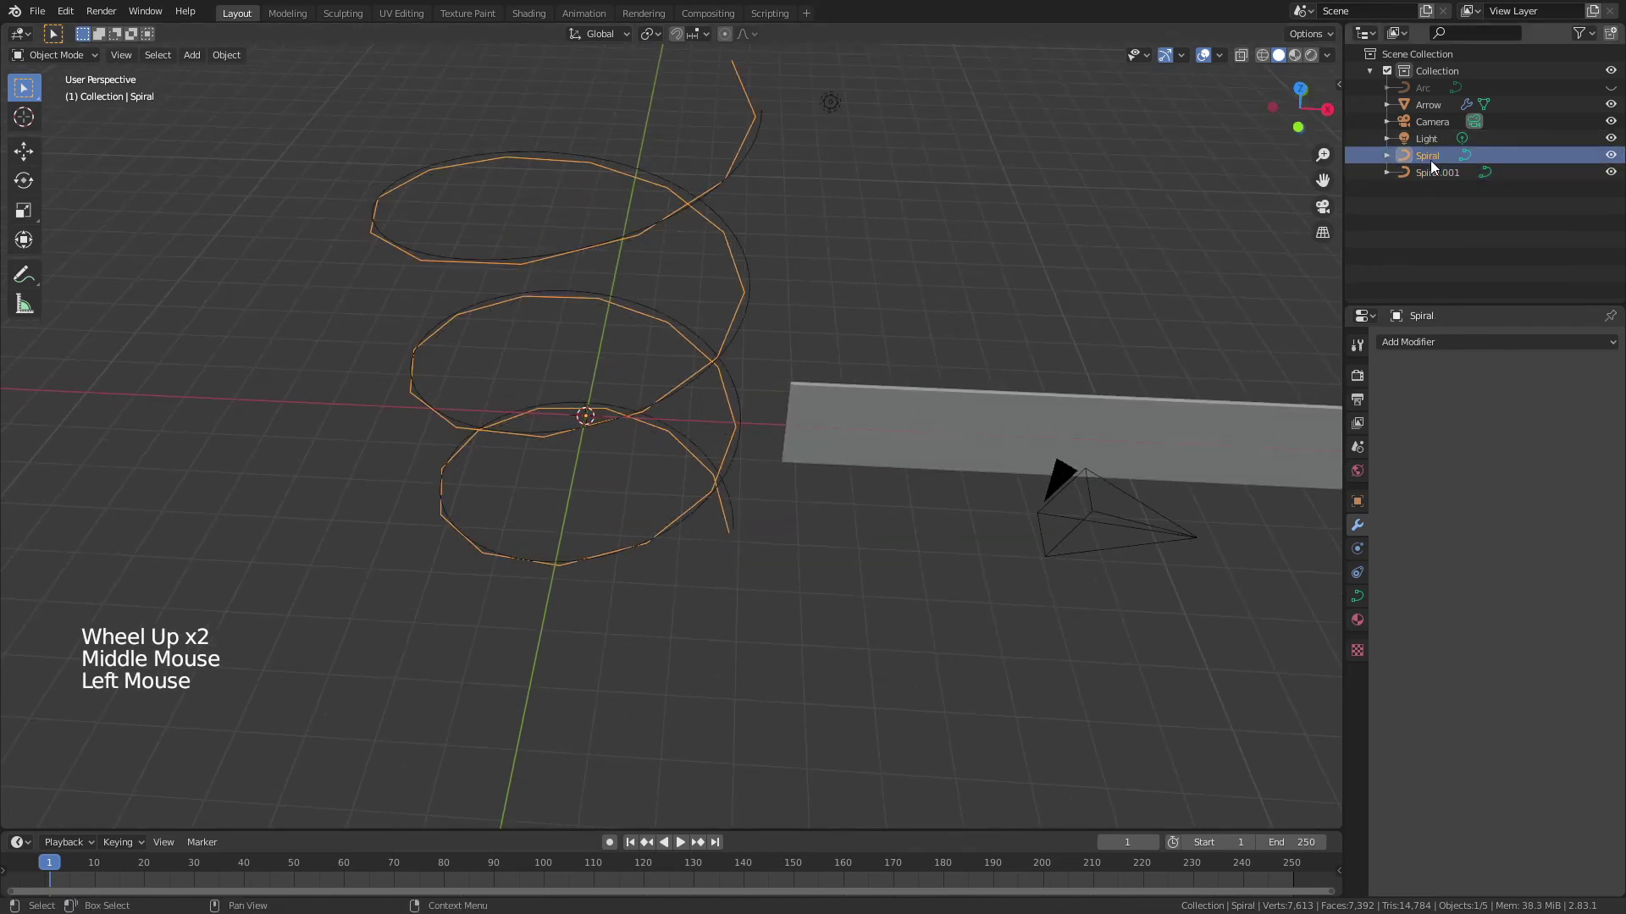
click(1430, 160)
double_click(1430, 157)
text(Angular)
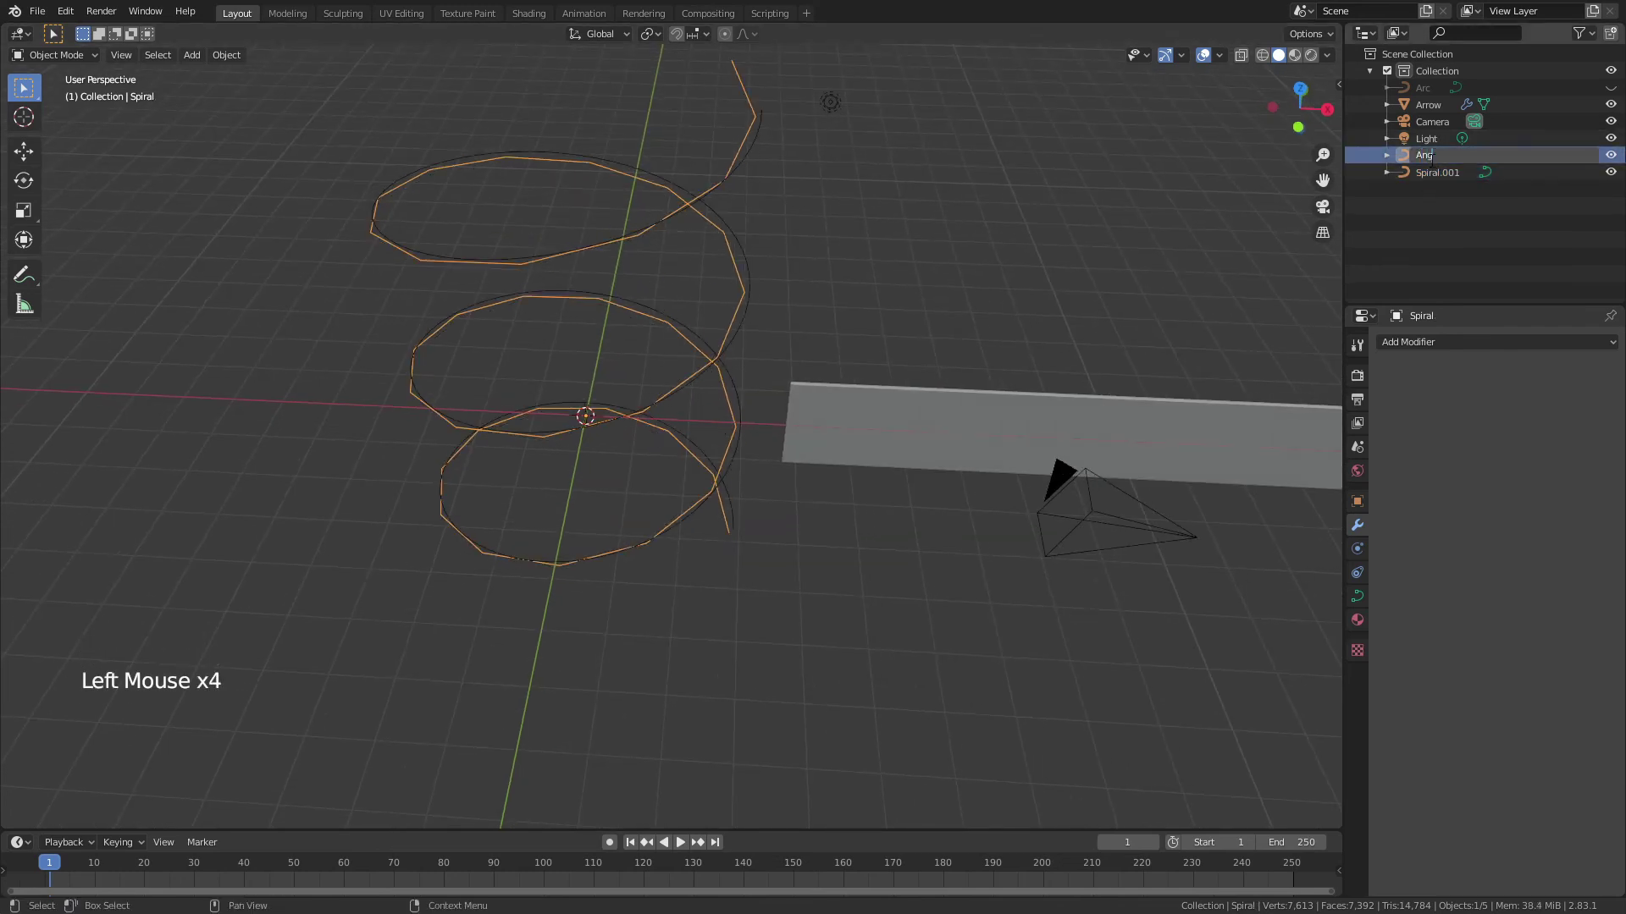
key(Return)
- Rename Spiral.001 to 'Smooth' and make the arrow active again
click(1437, 170)
double_click(1437, 170)
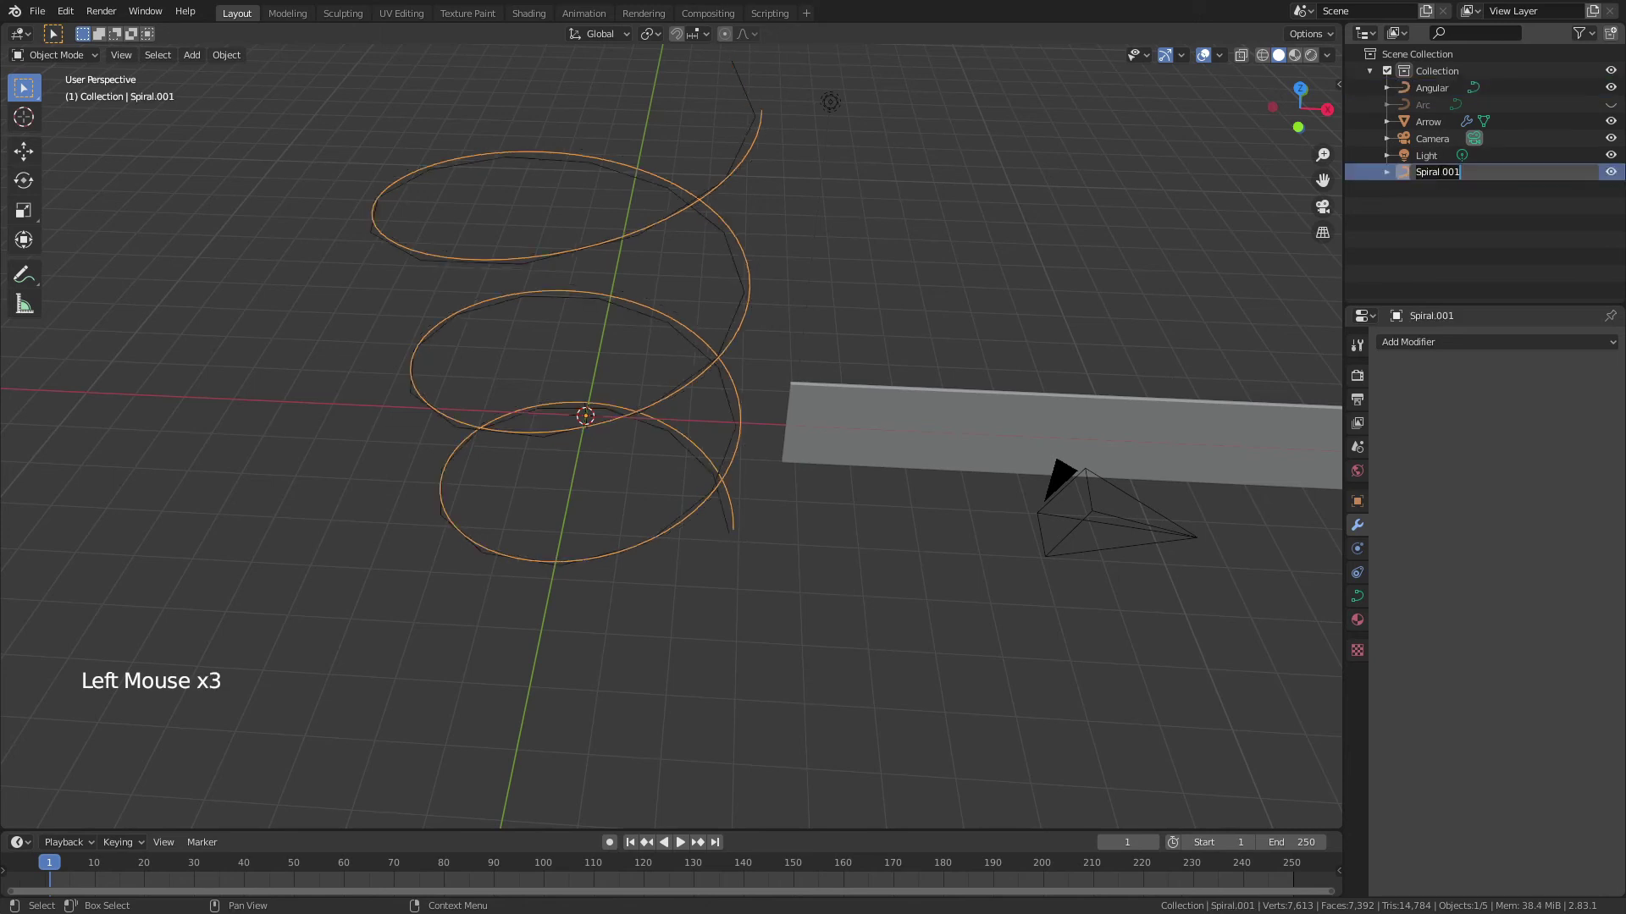
text(Smooth)
key(Return)
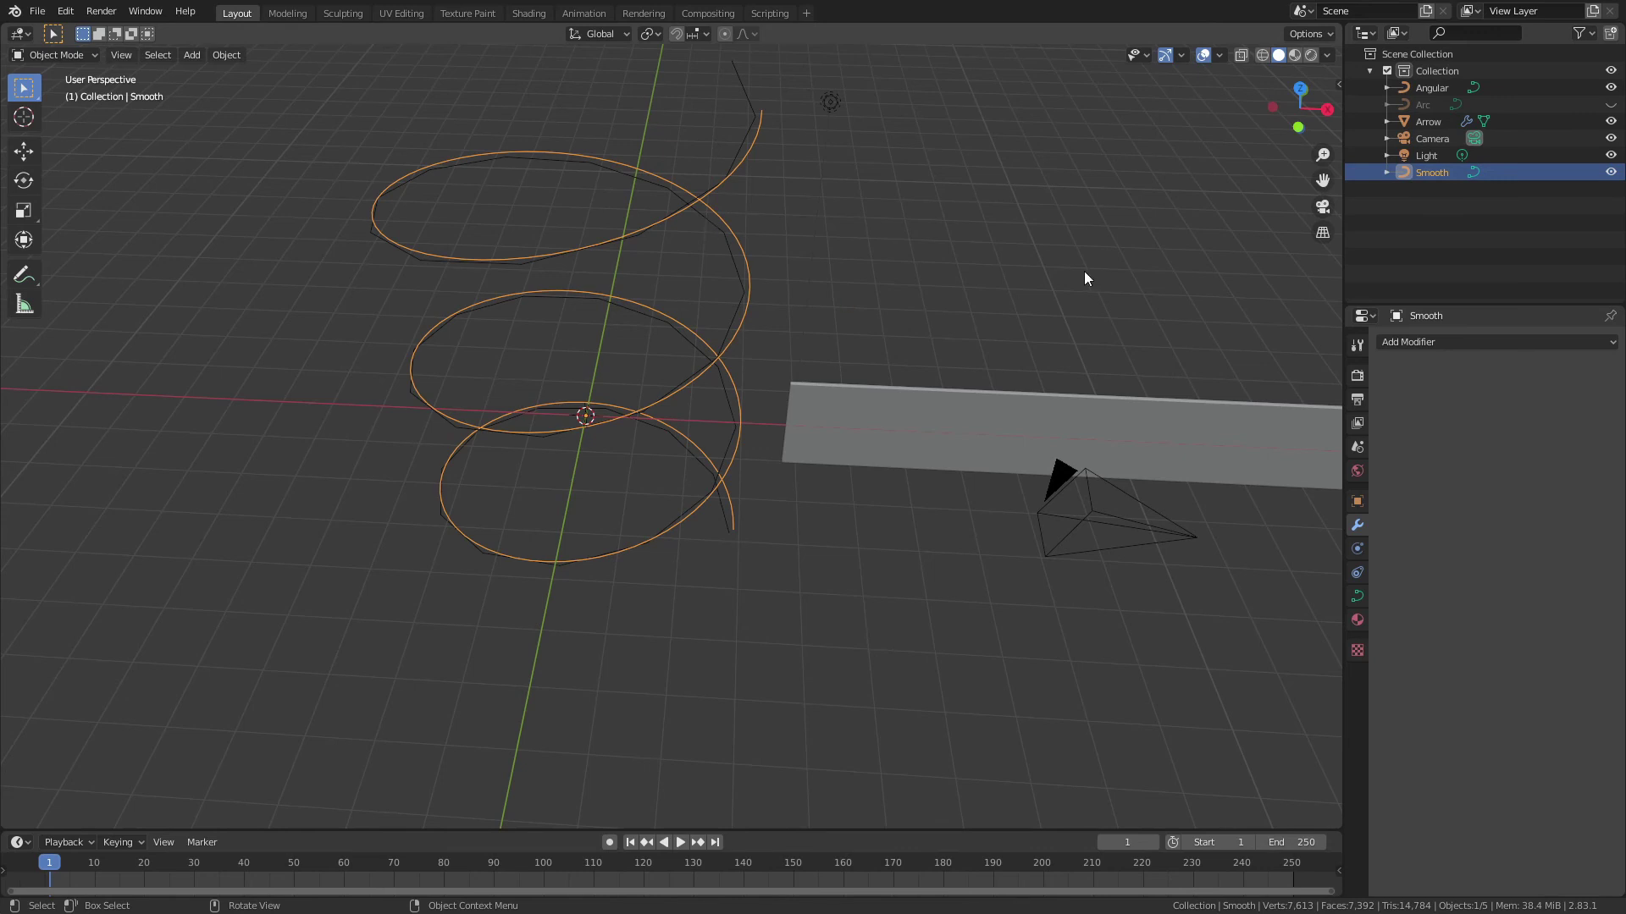
click(892, 405)
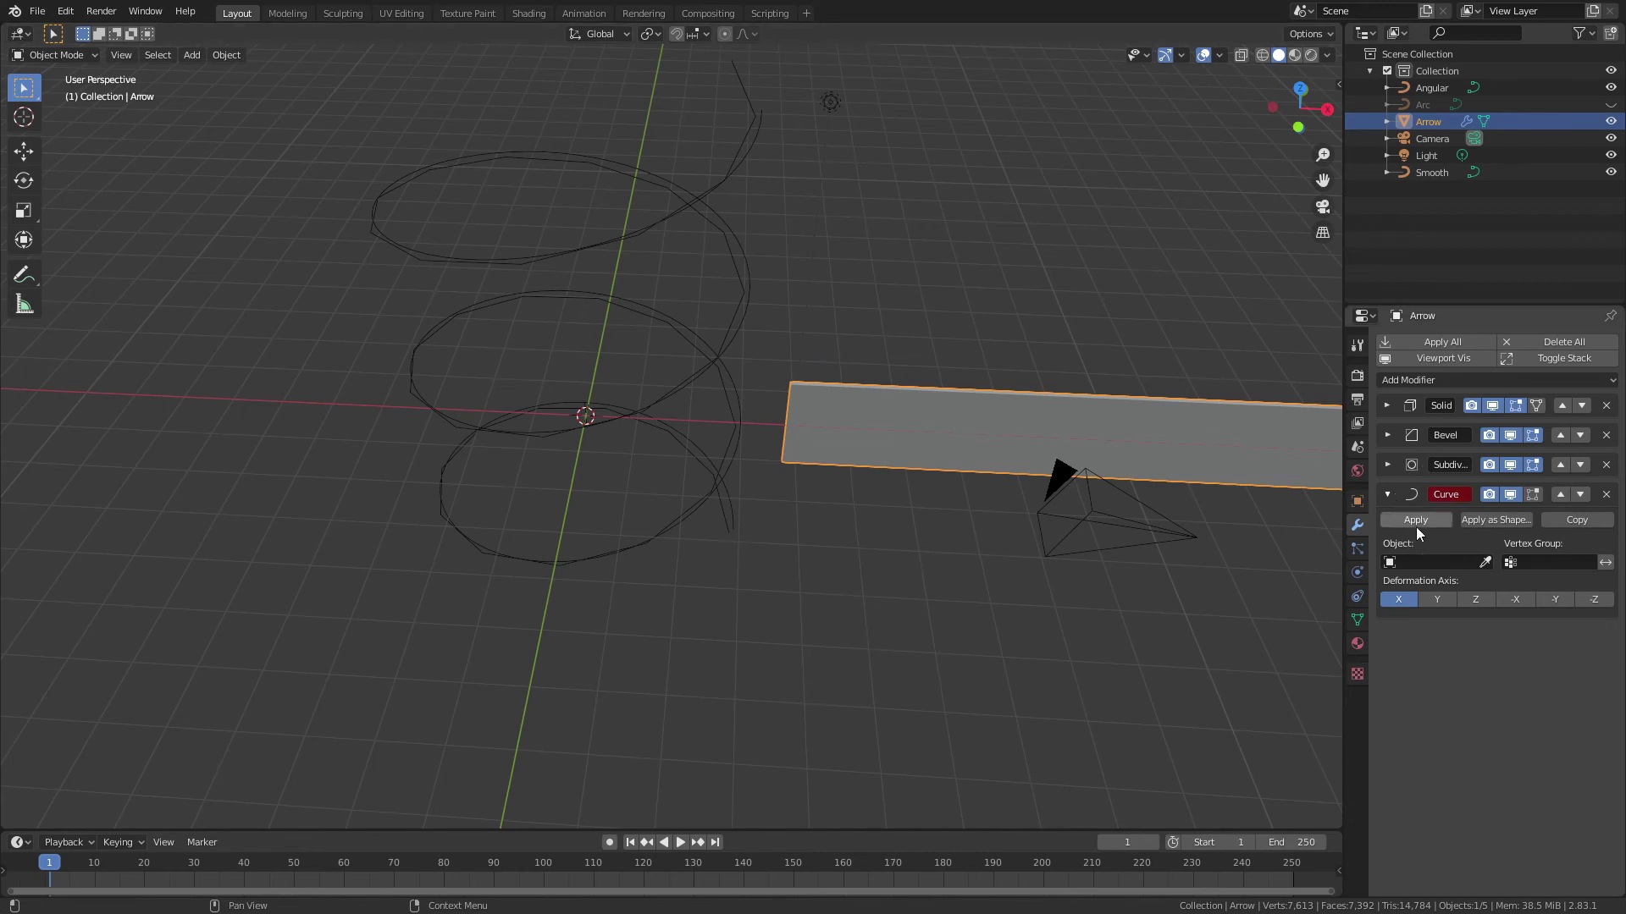
- Set the Curve modifier's target to Angular and slide the arrow about 1.19 m along X
click(1435, 566)
click(1440, 584)
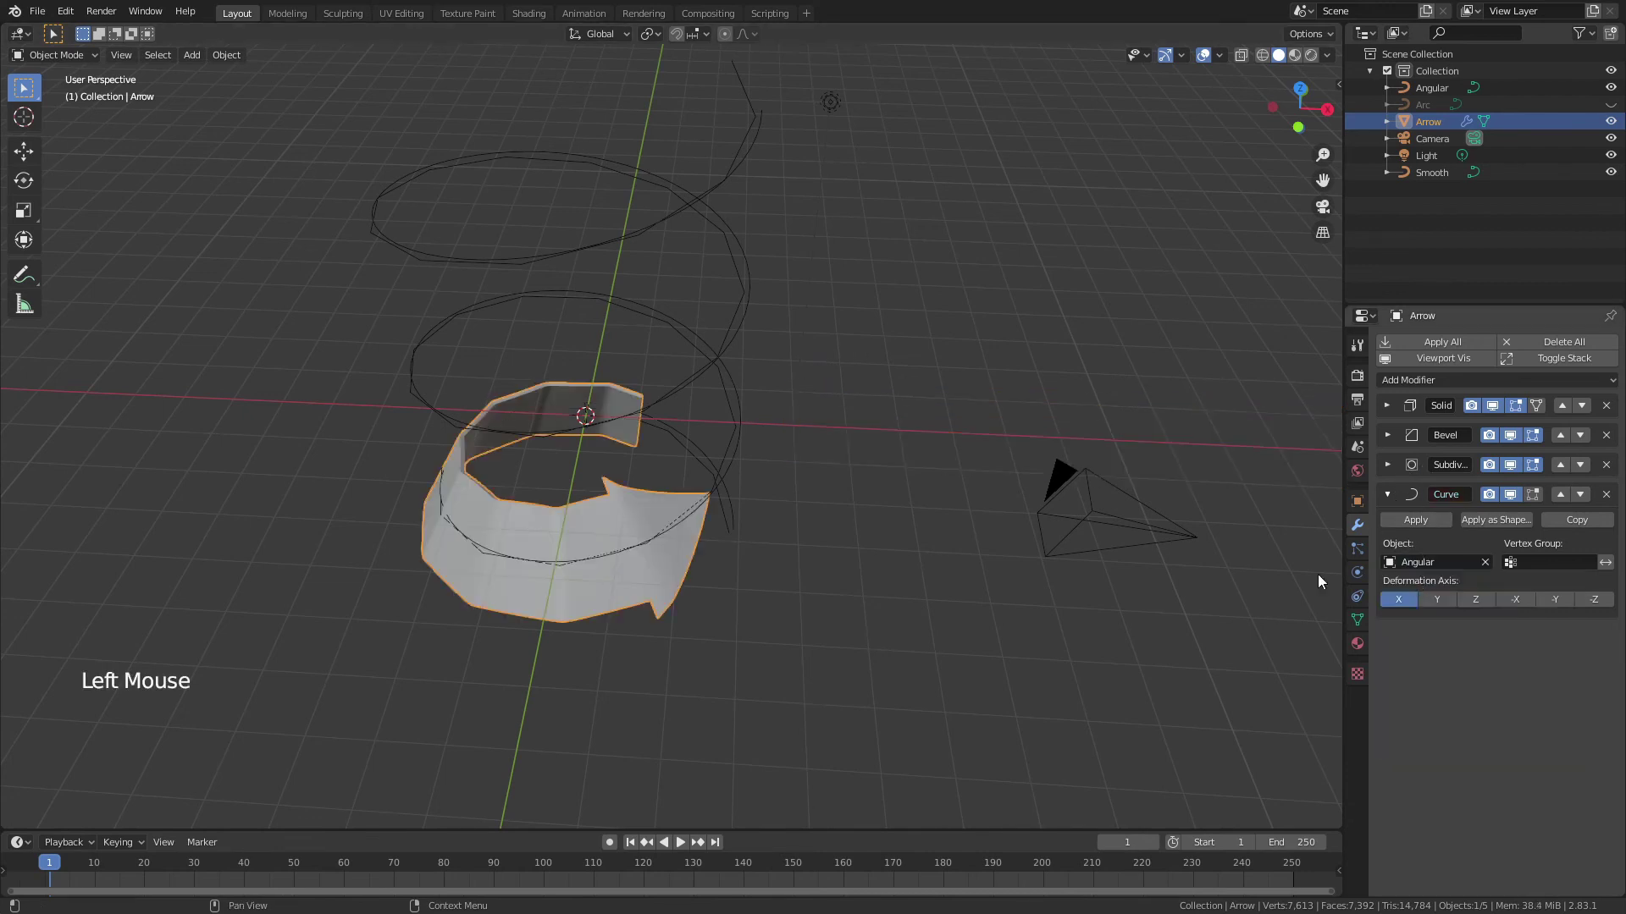
middle_drag(687, 526, 575, 502)
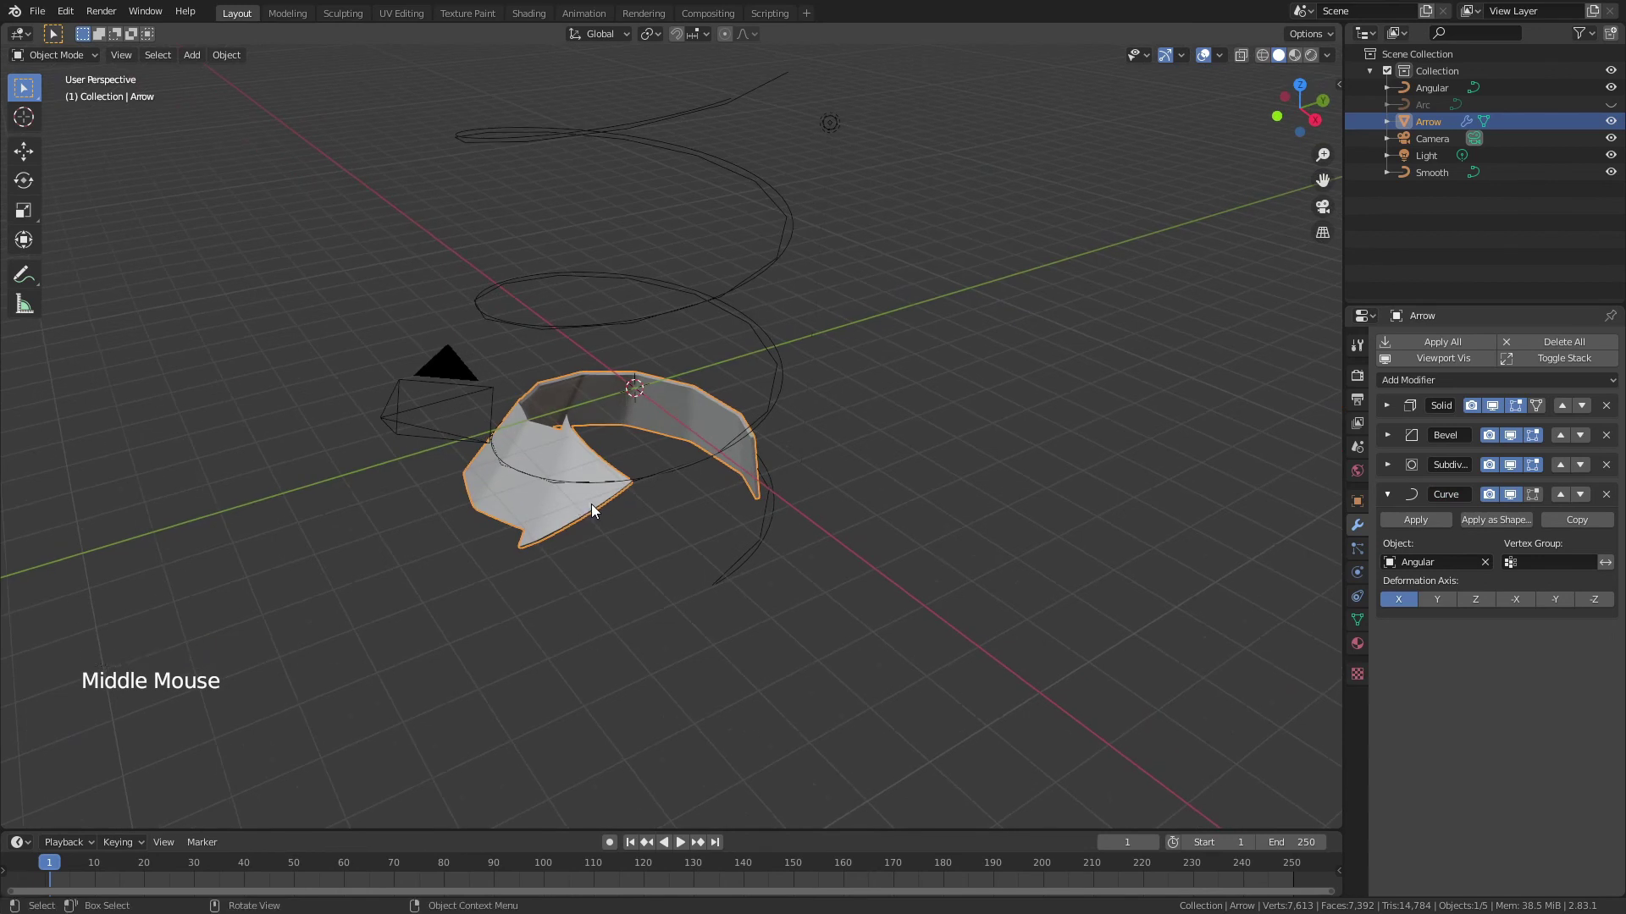
key(g)
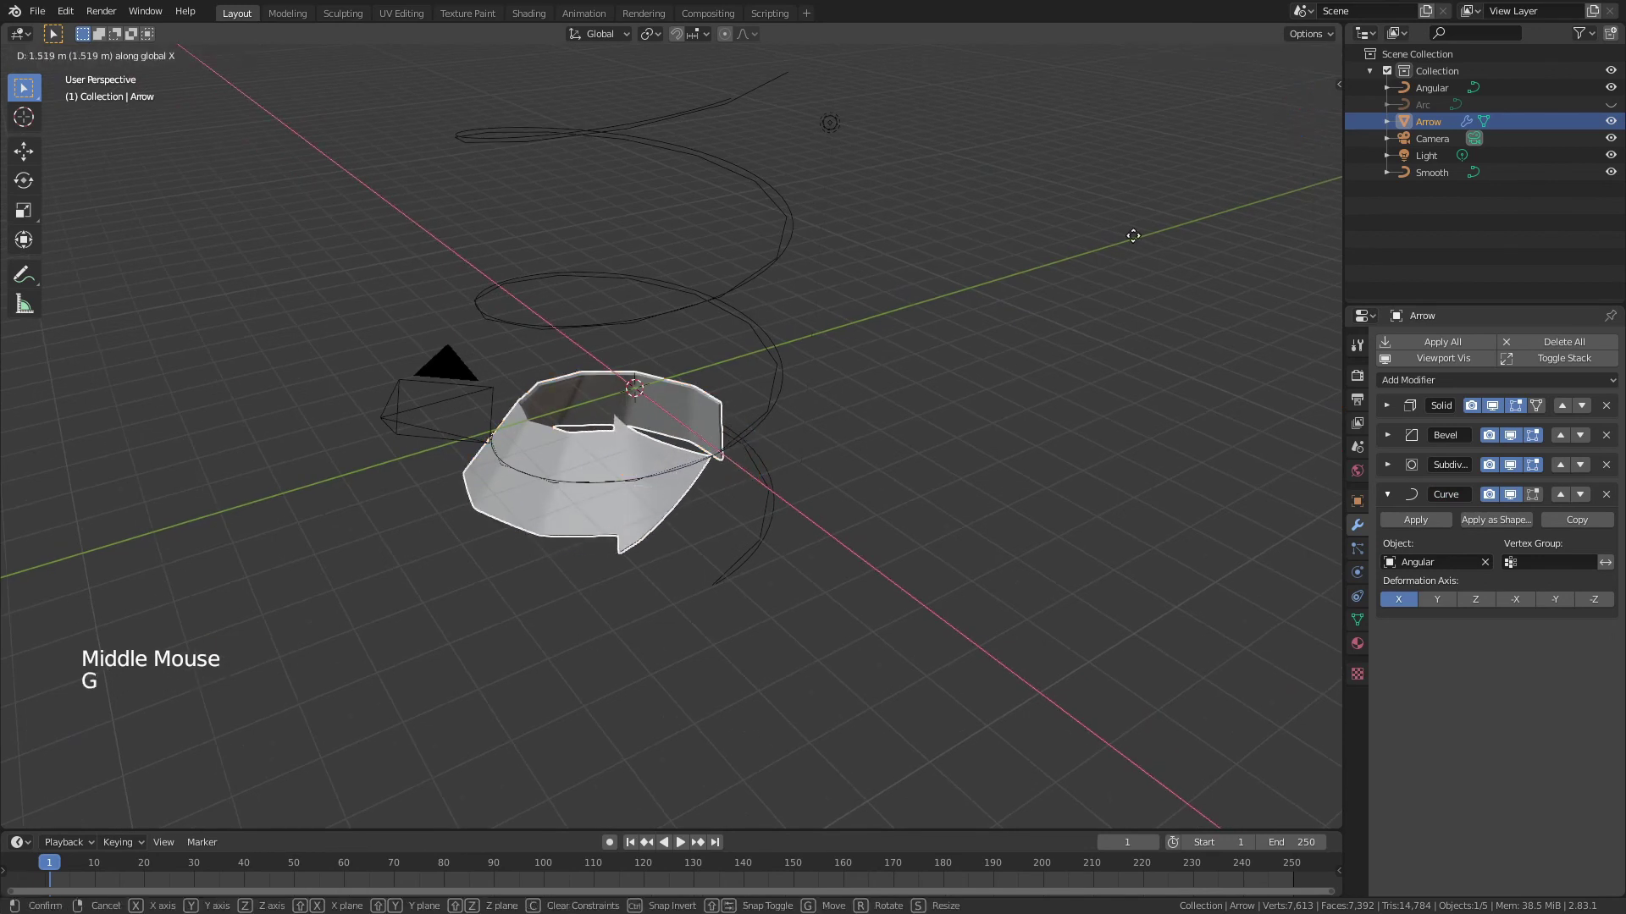
click(994, 314)
- Inspect the wrapped arrow, trying and cancelling a vertical scale and an X rotation
middle_drag(567, 495, 1115, 440)
scroll(603, 561, up, 4)
scroll(657, 572, down, 2)
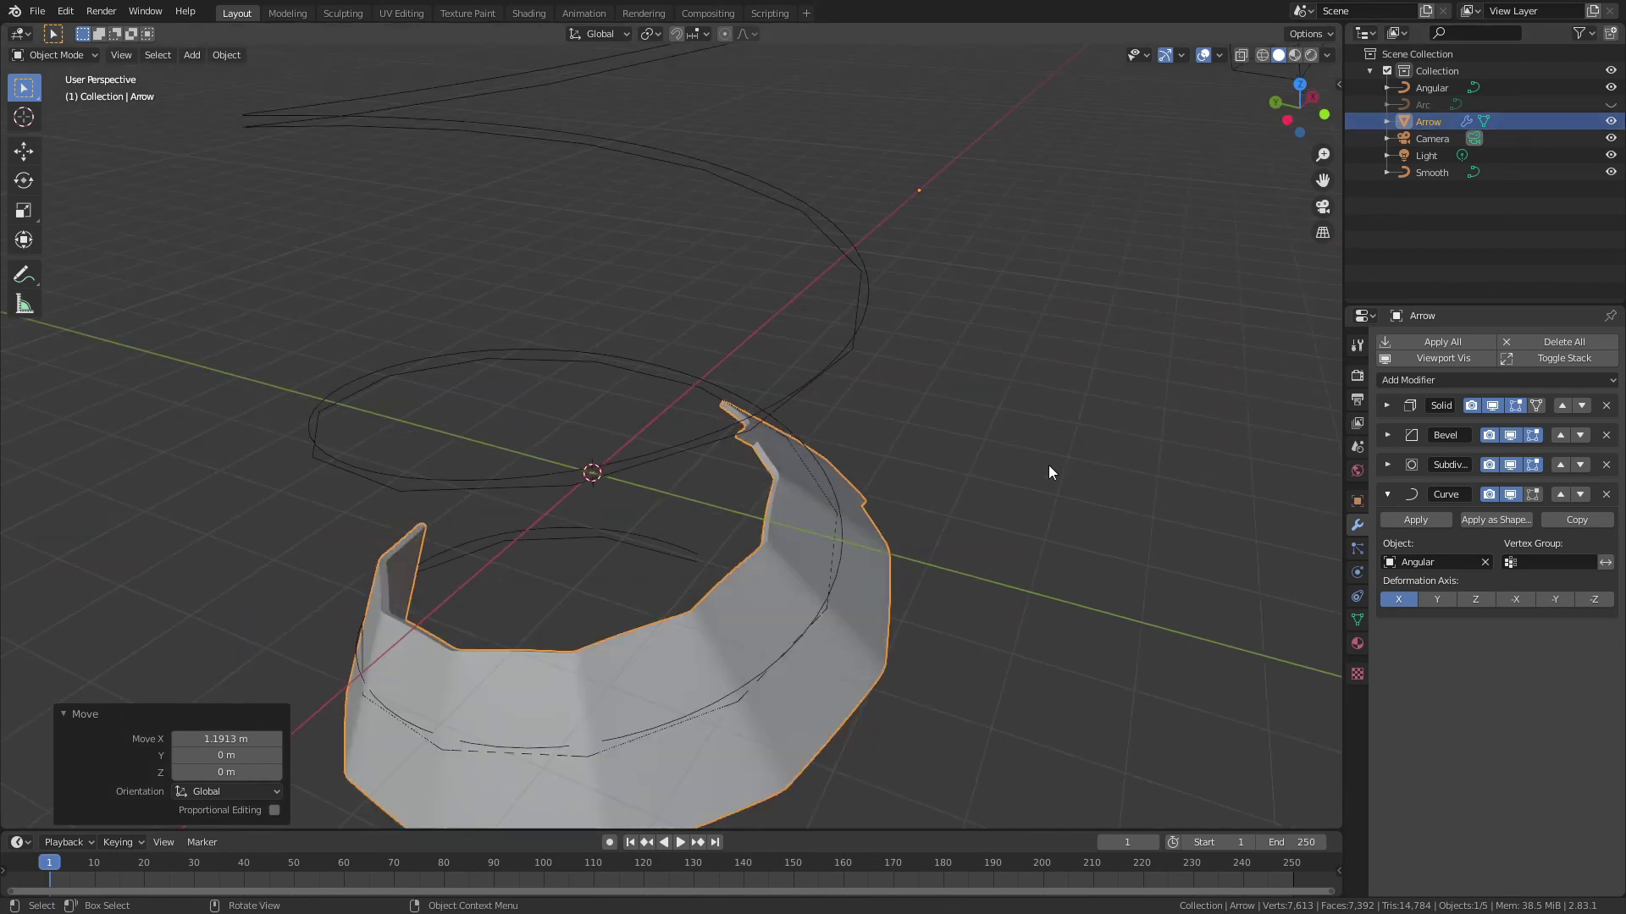
middle_drag(864, 586, 602, 594)
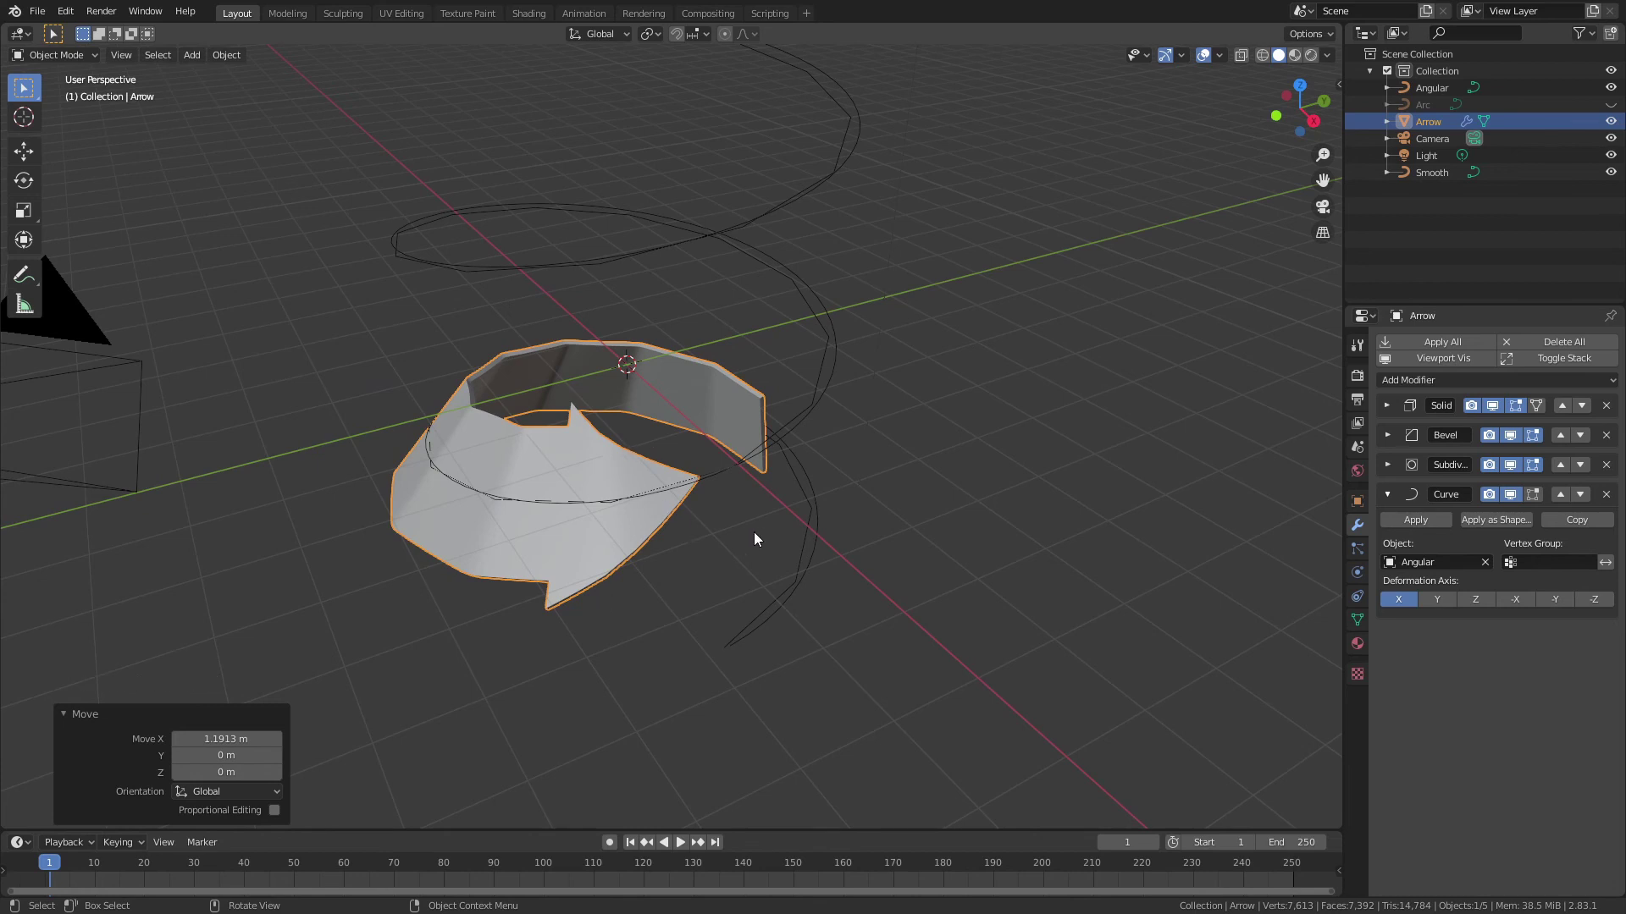
key(s)
key(z)
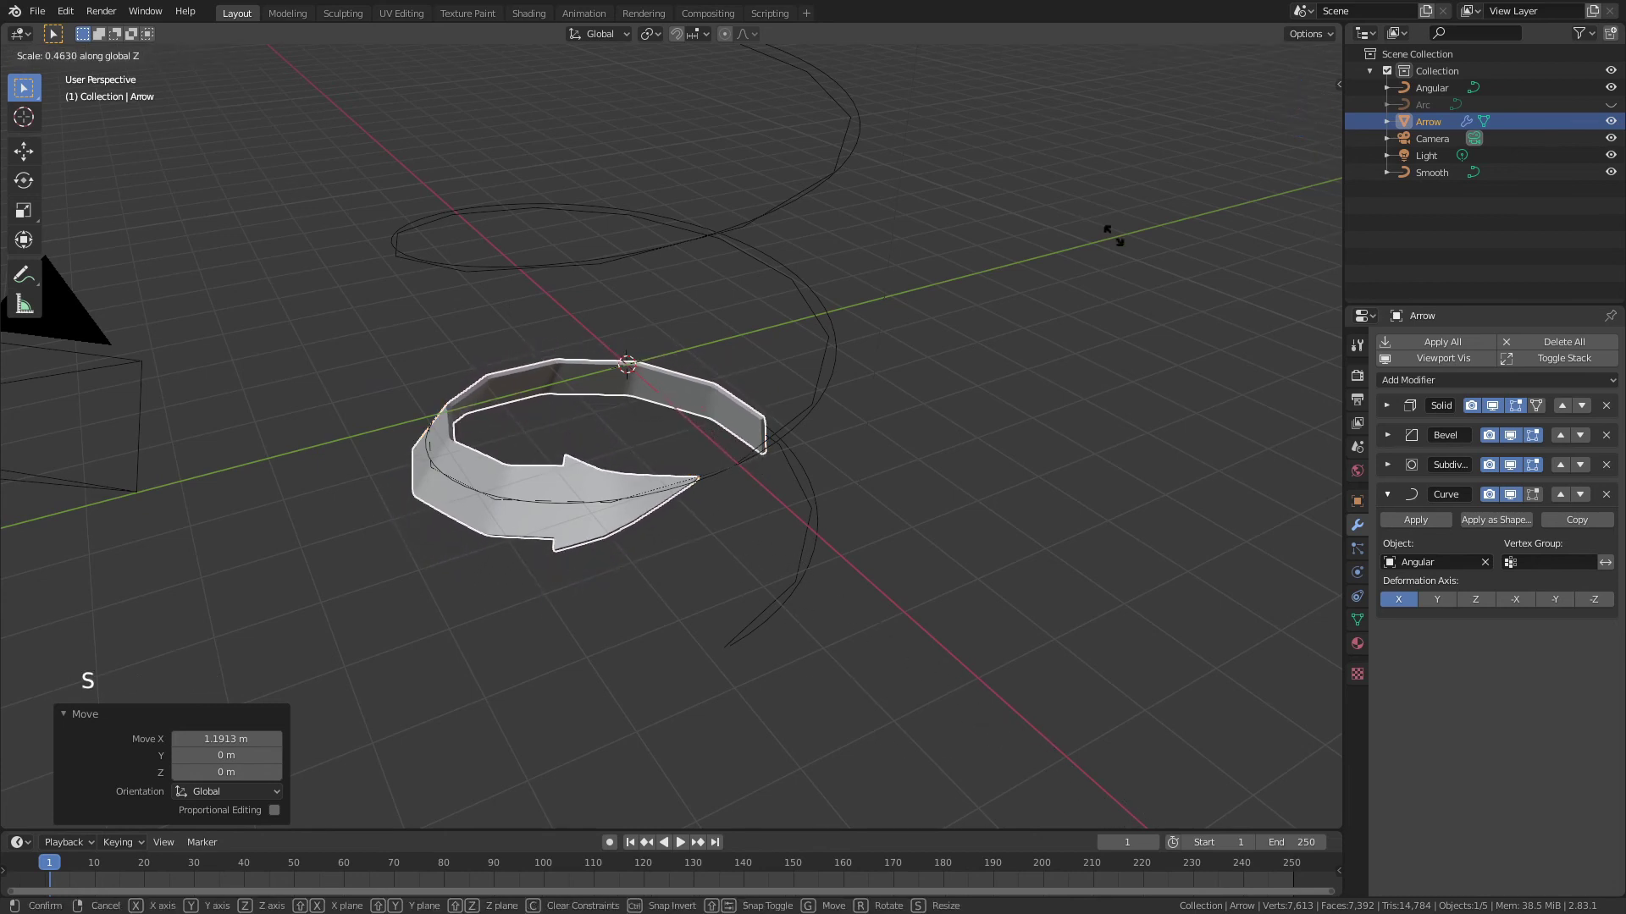
key(Escape)
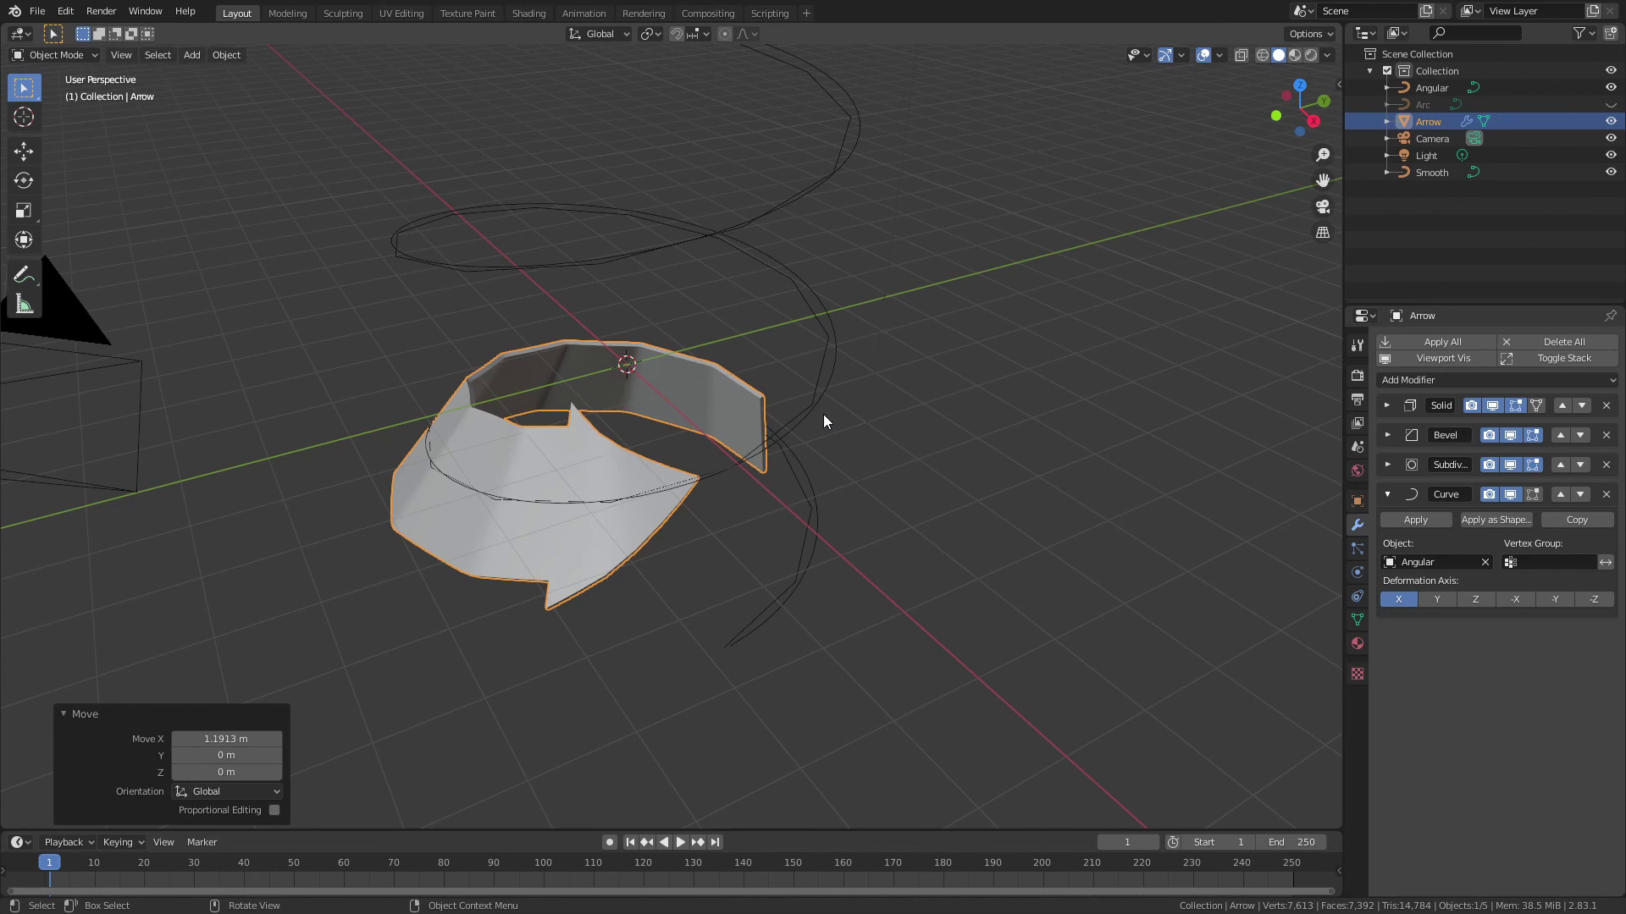
key(r)
key(x)
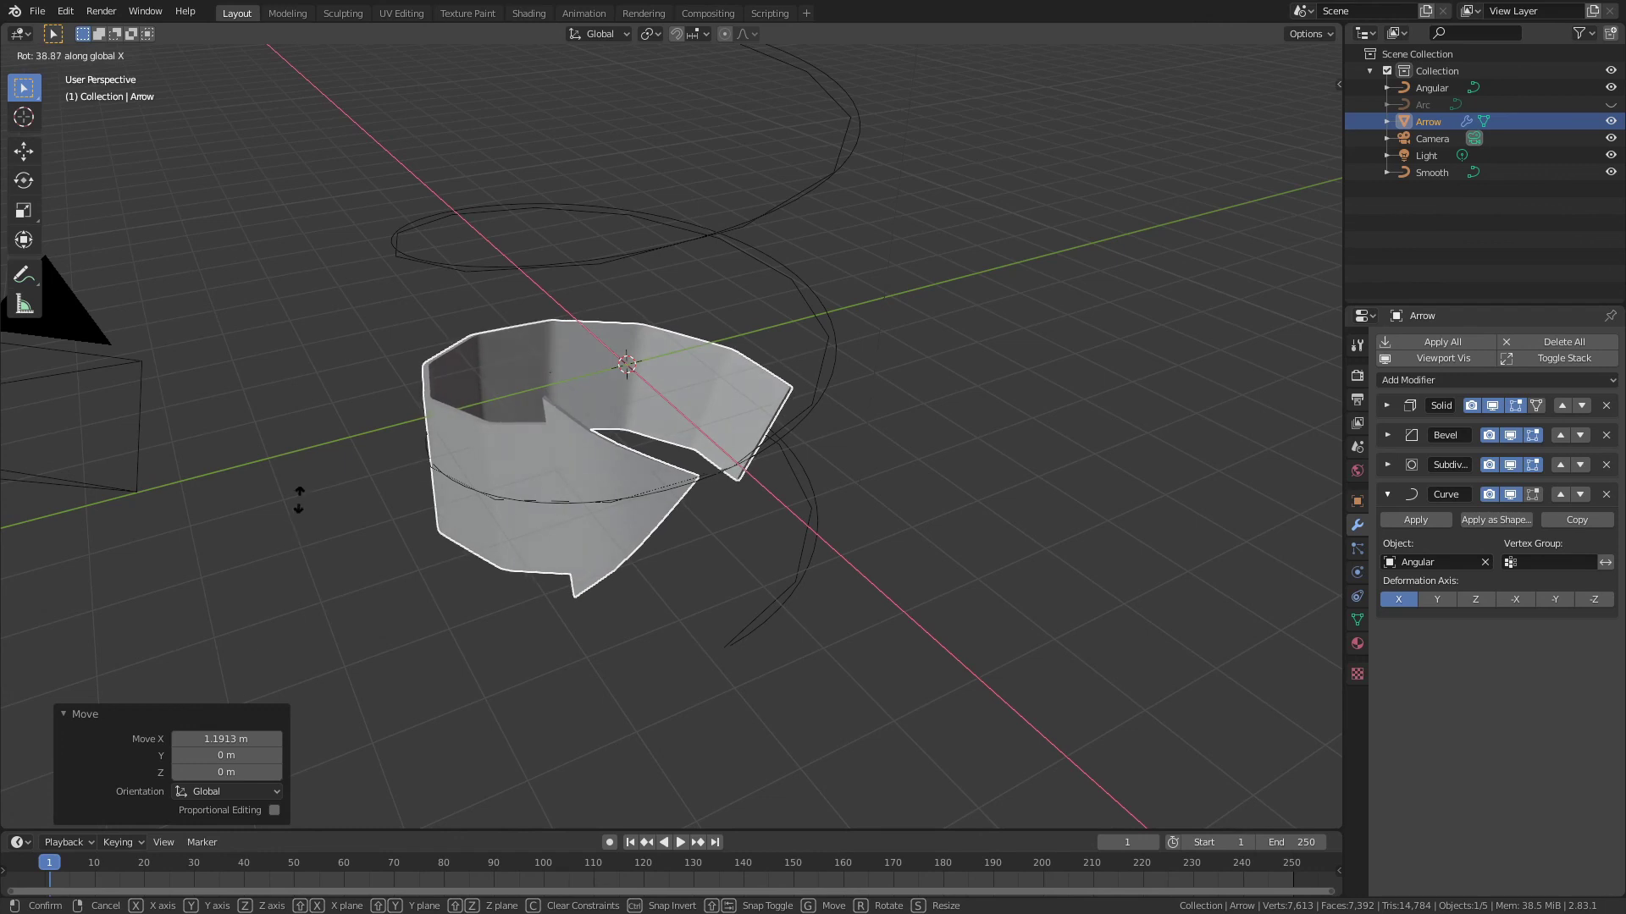
key(Escape)
middle_drag(617, 325, 474, 623)
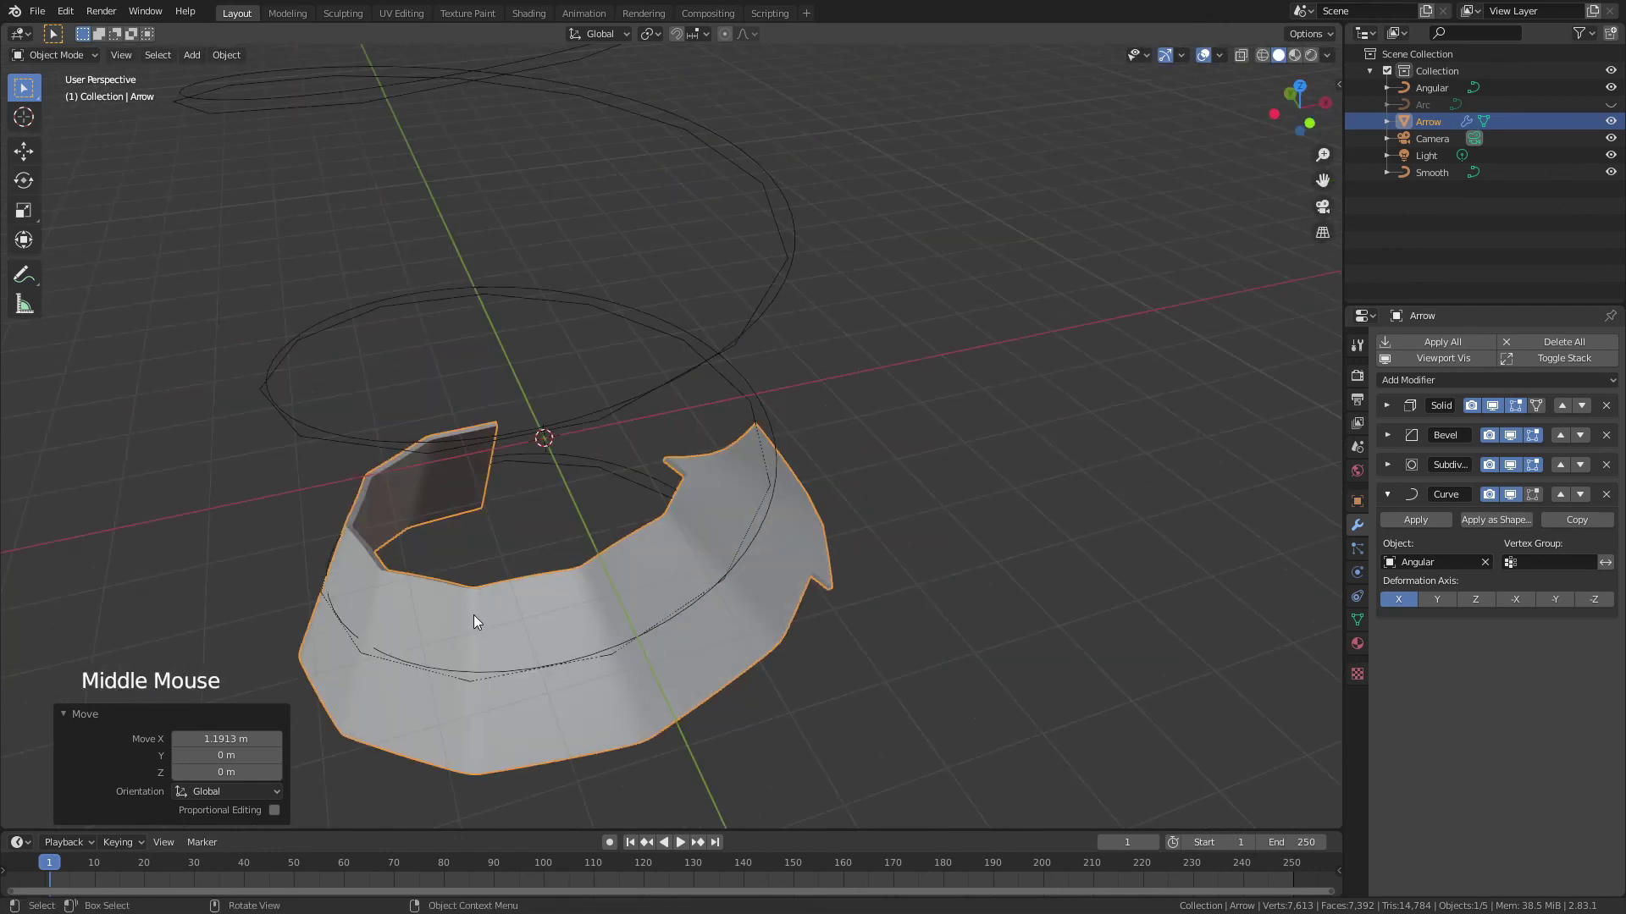
- Switch the Curve modifier's target object to the Smooth spiral
click(1468, 561)
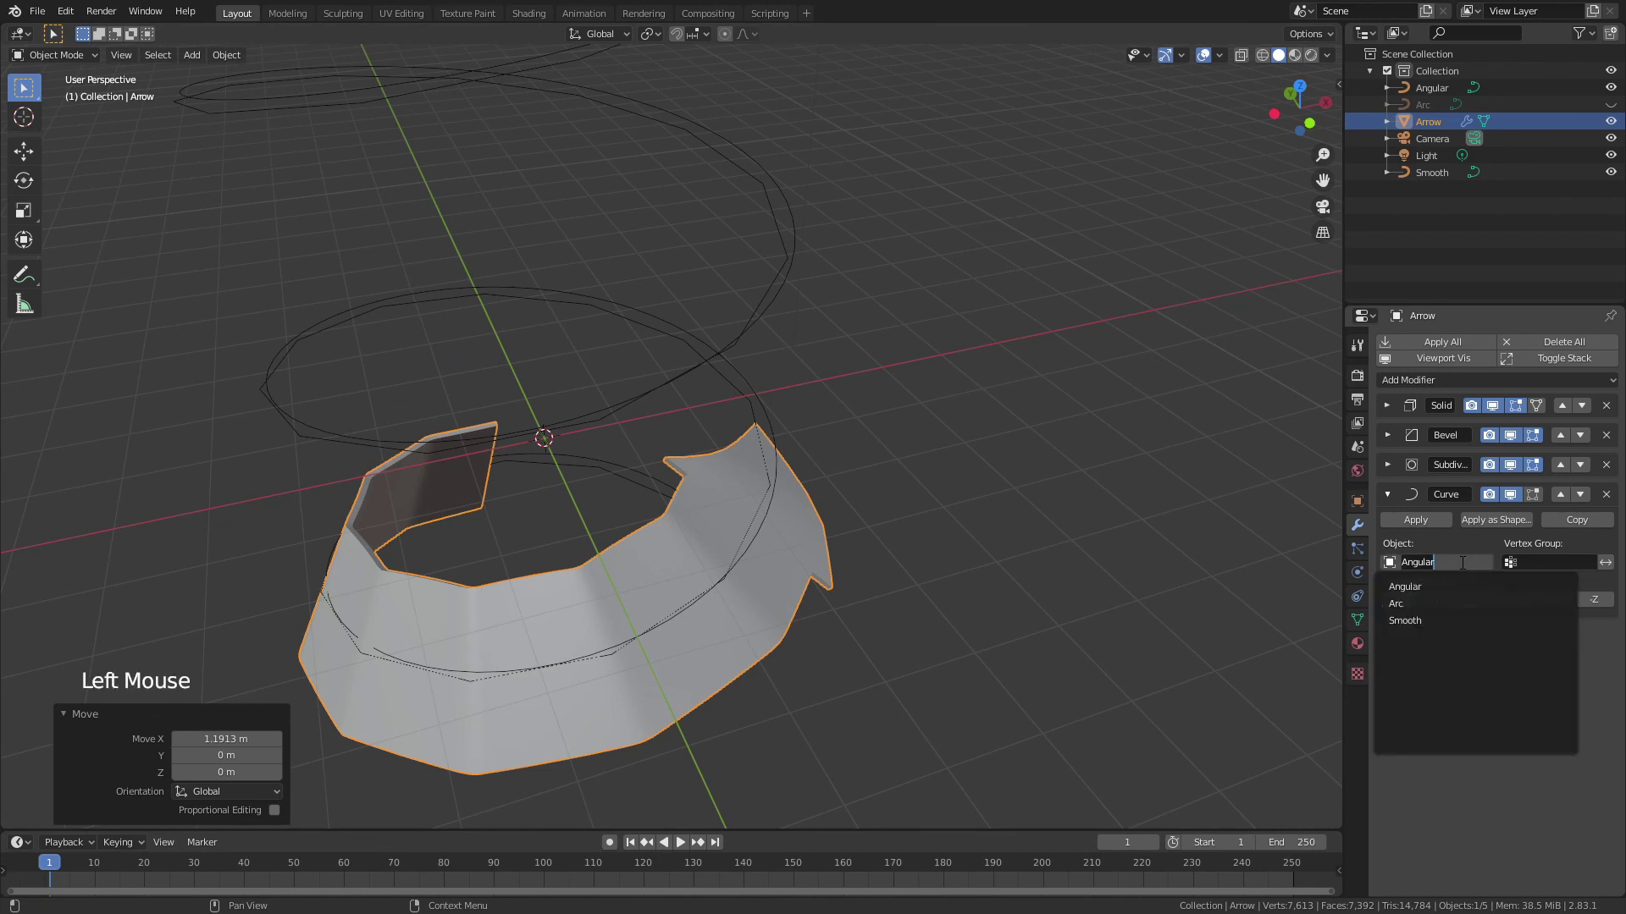
click(1423, 620)
middle_drag(474, 542, 334, 545)
- Rotate the arrow 66.9° about X and collapse the Curve modifier panel
key(r)
key(x)
click(54, 202)
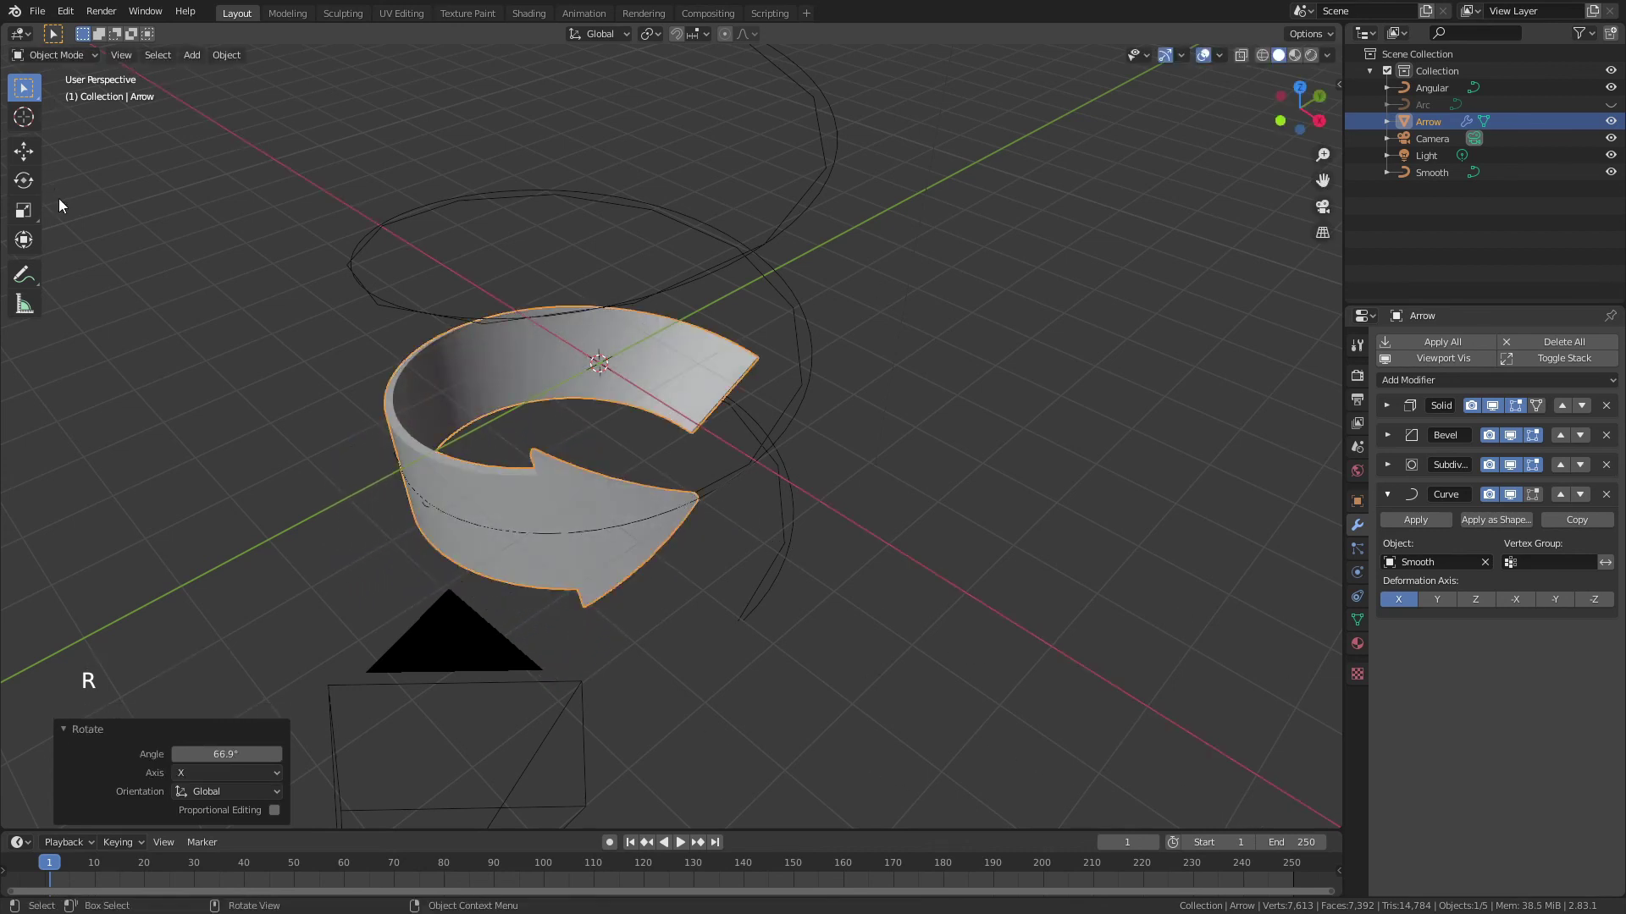
middle_drag(429, 420, 598, 411)
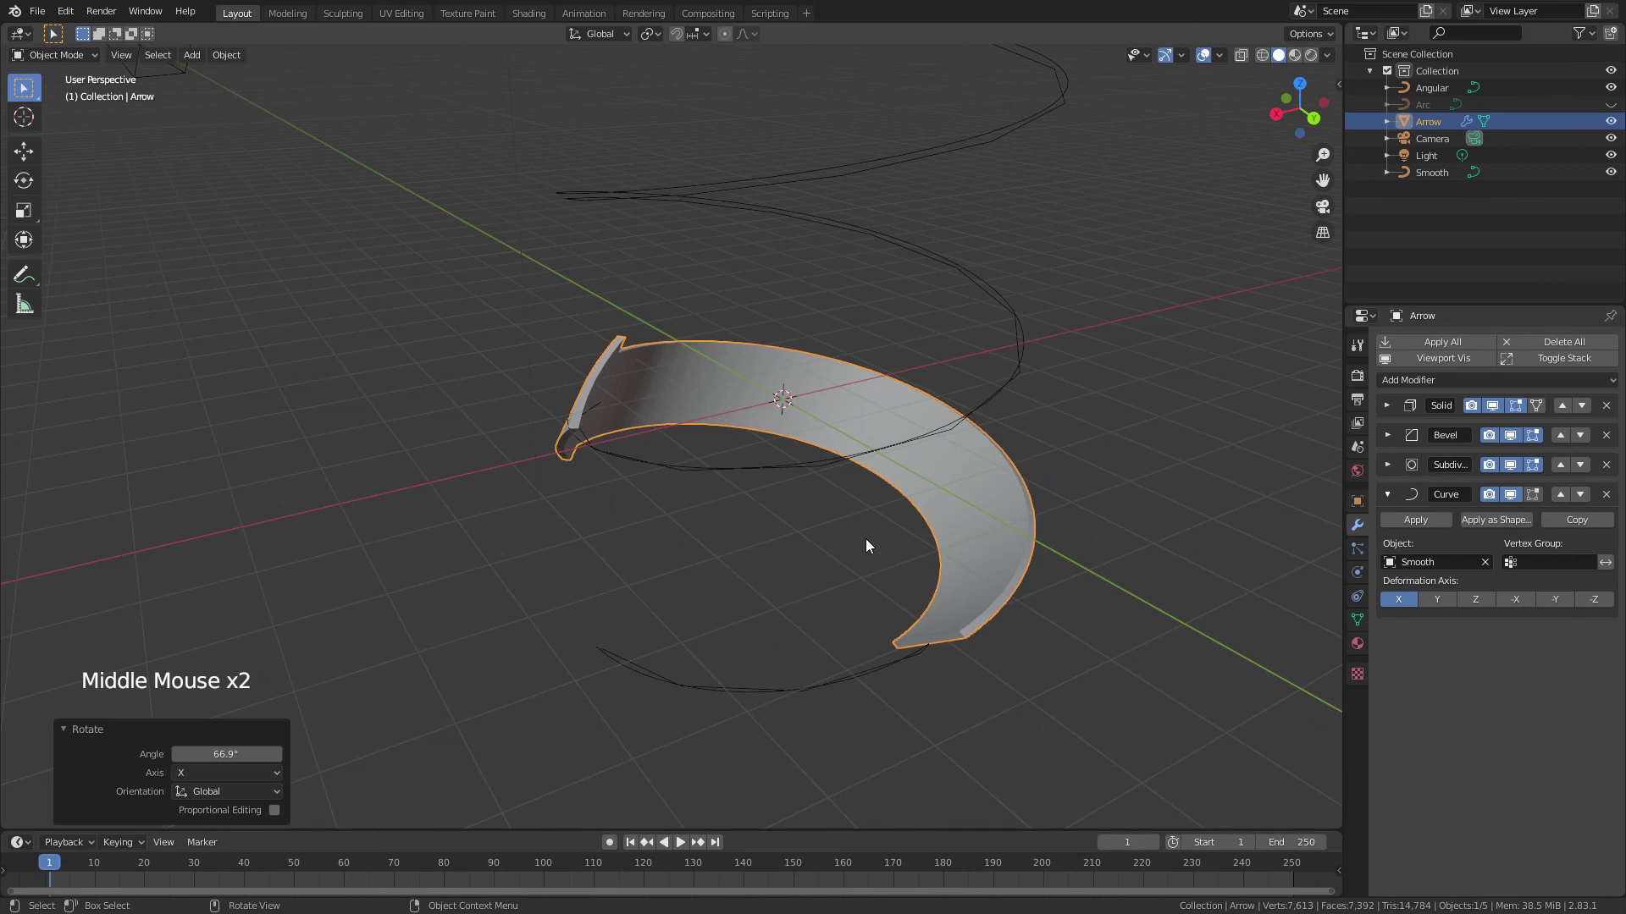
middle_drag(866, 540, 1168, 491)
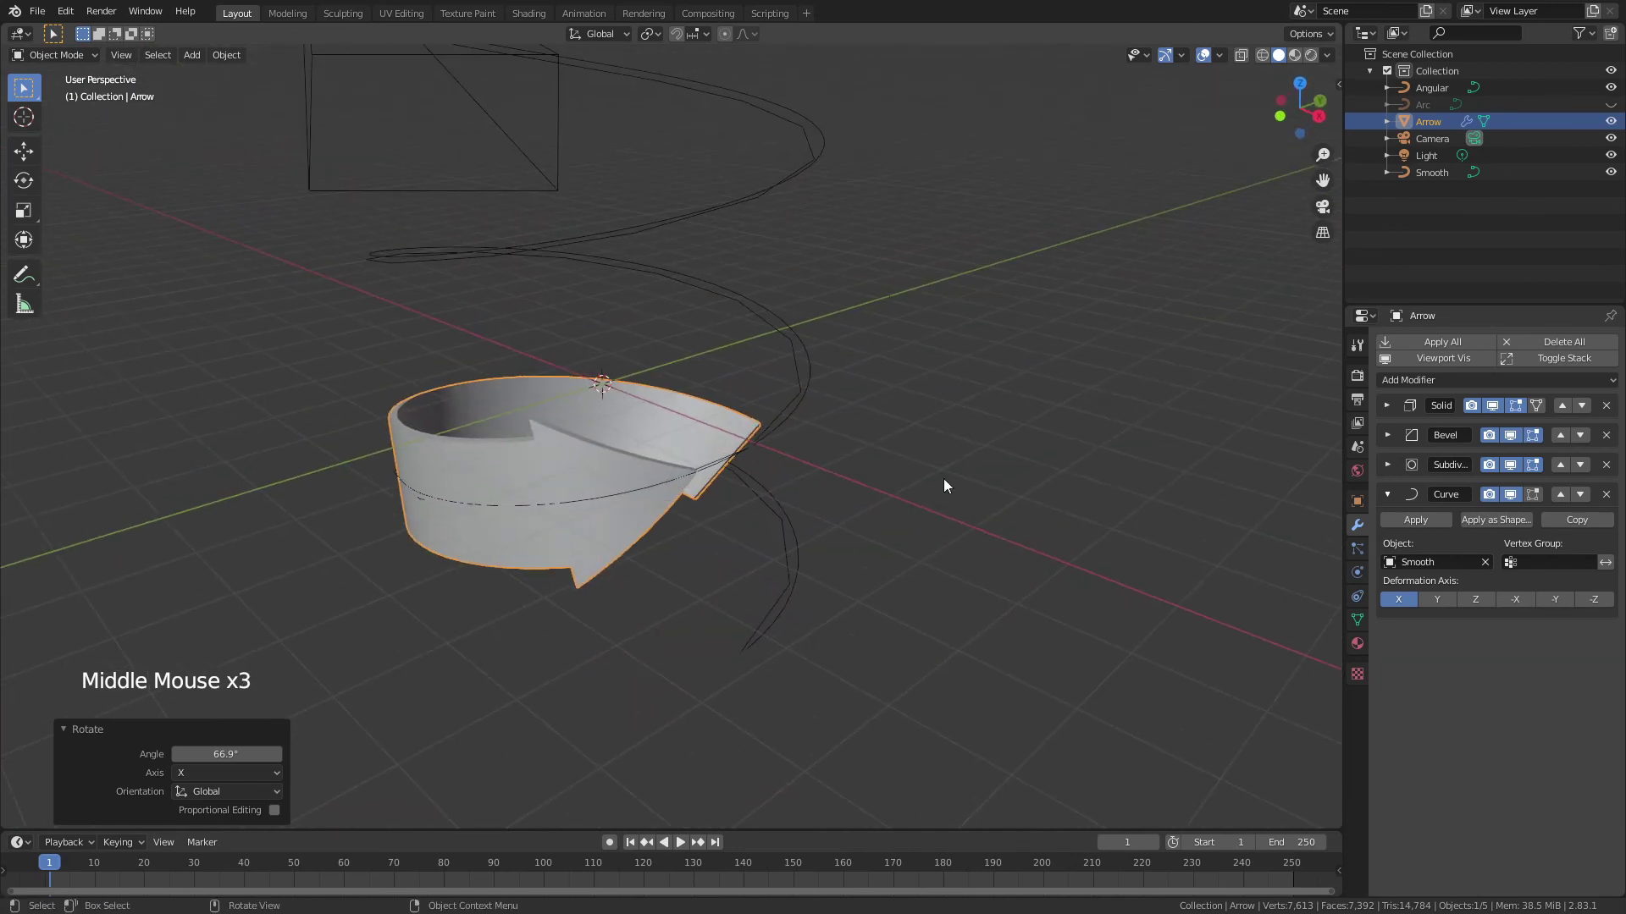
click(1387, 495)
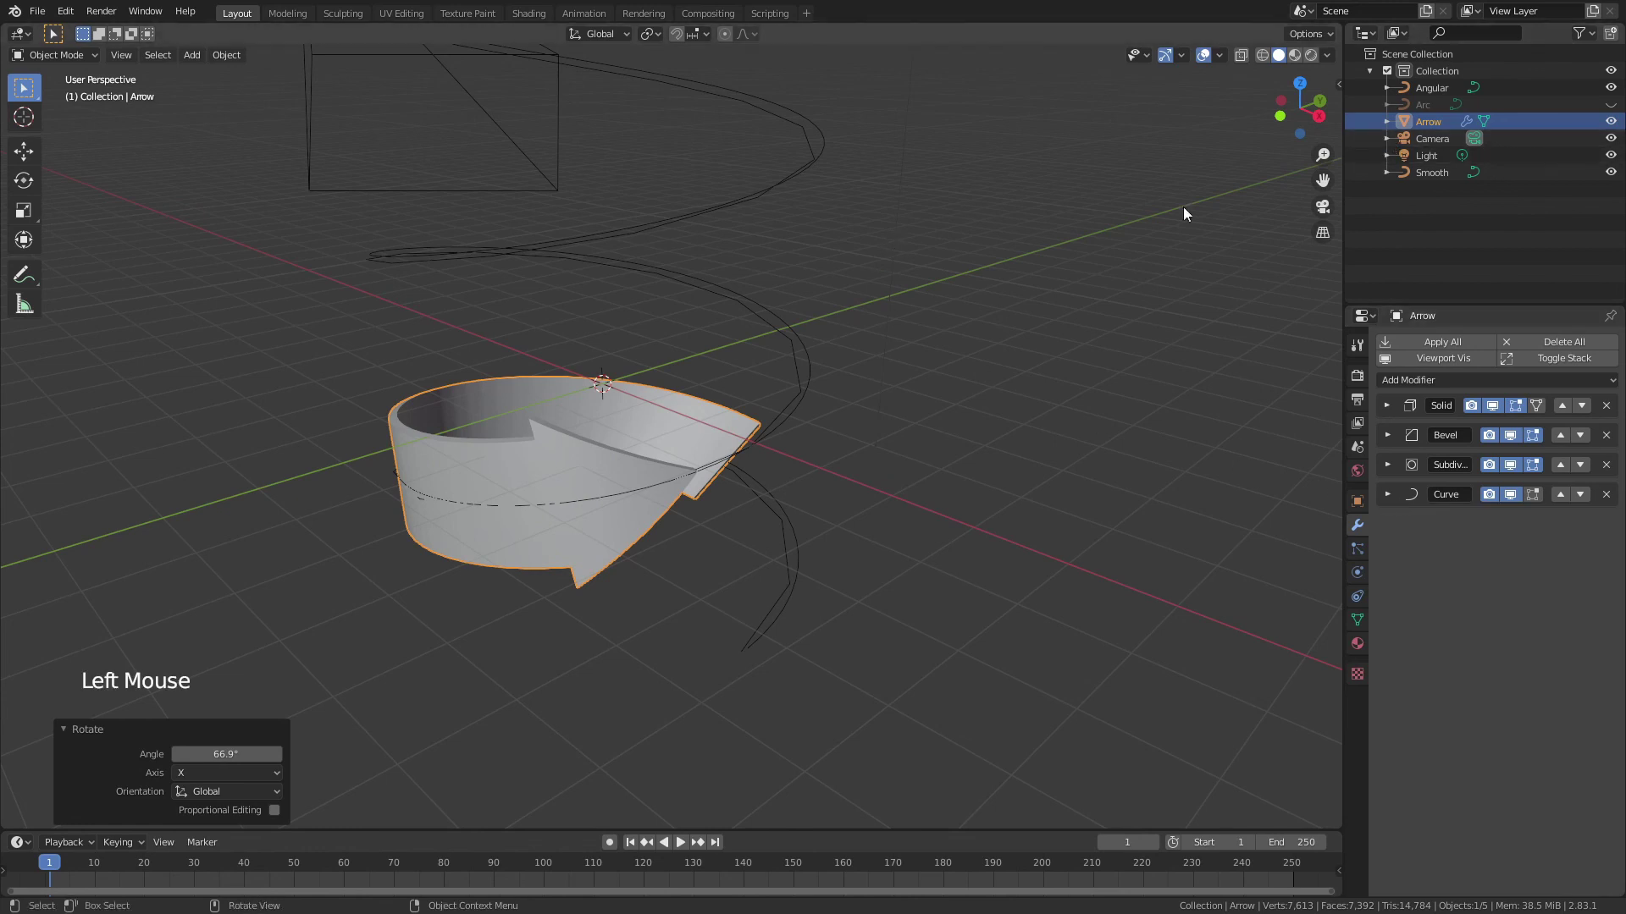
middle_drag(533, 398, 573, 449)
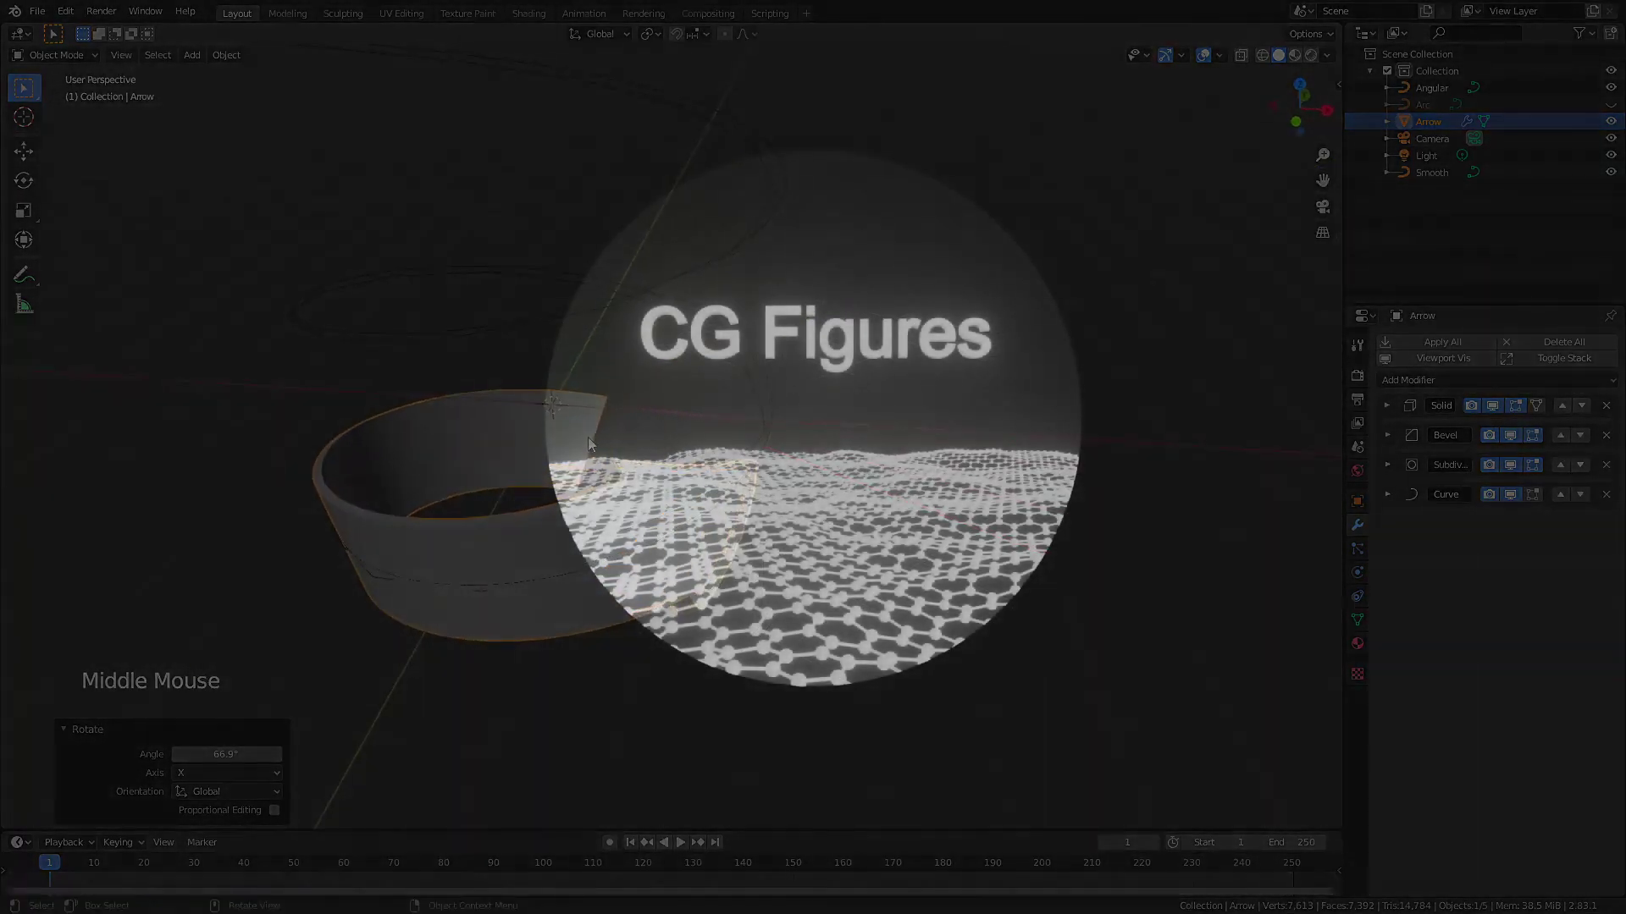